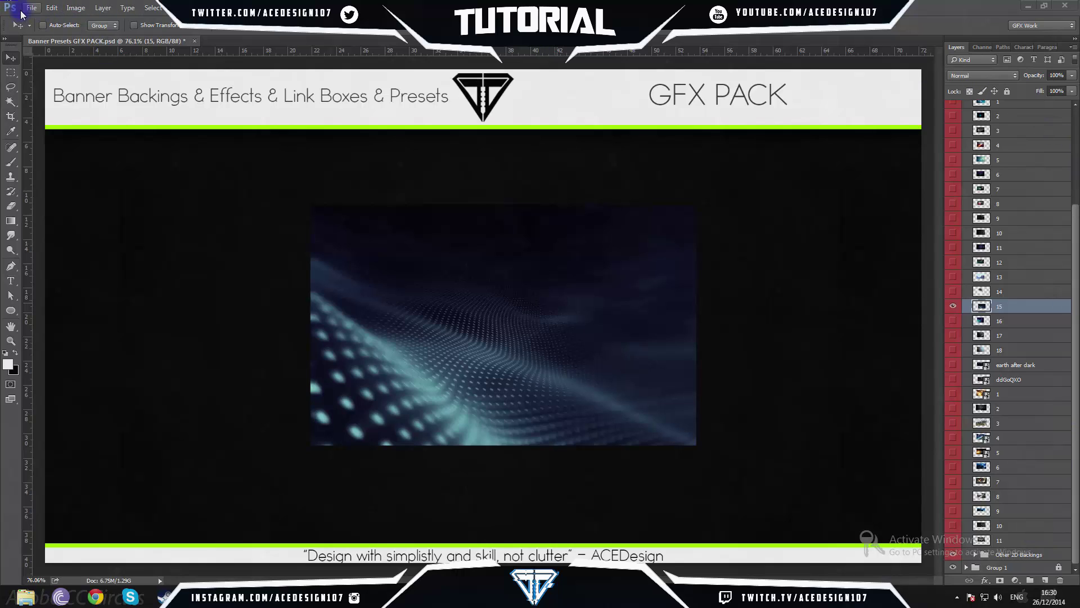
mouse_move(466, 3)
left_mouse_down()
mouse_move(462, 84)
mouse_move(475, 0)
left_mouse_up()
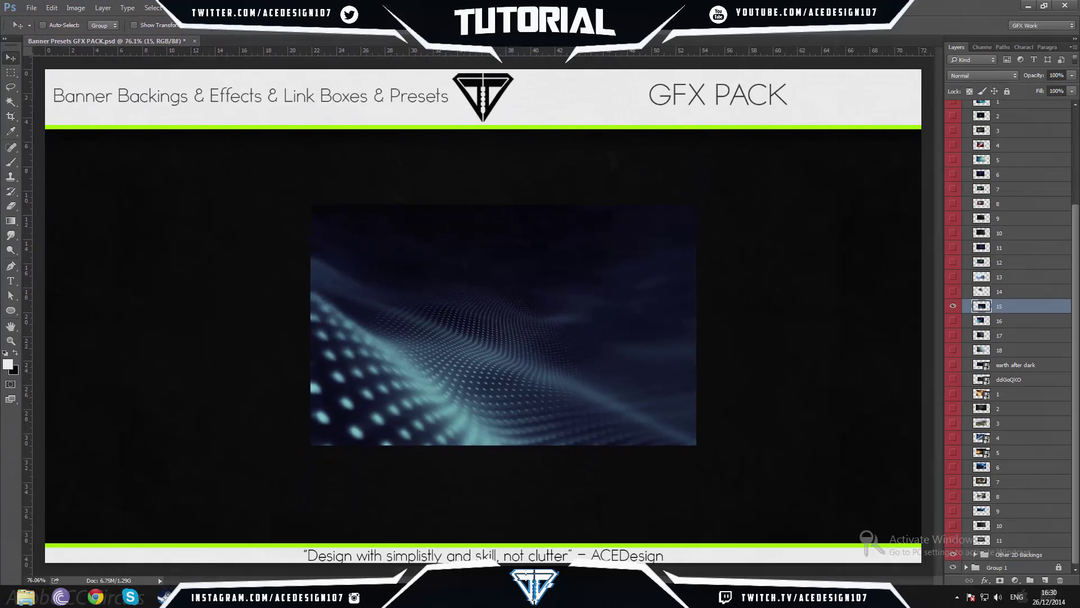
scroll(400, 269, "down", 5)
scroll(424, 256, "up", 5)
scroll(426, 256, "down", 2)
scroll(429, 259, "up", 1)
scroll(374, 298, "down", 1)
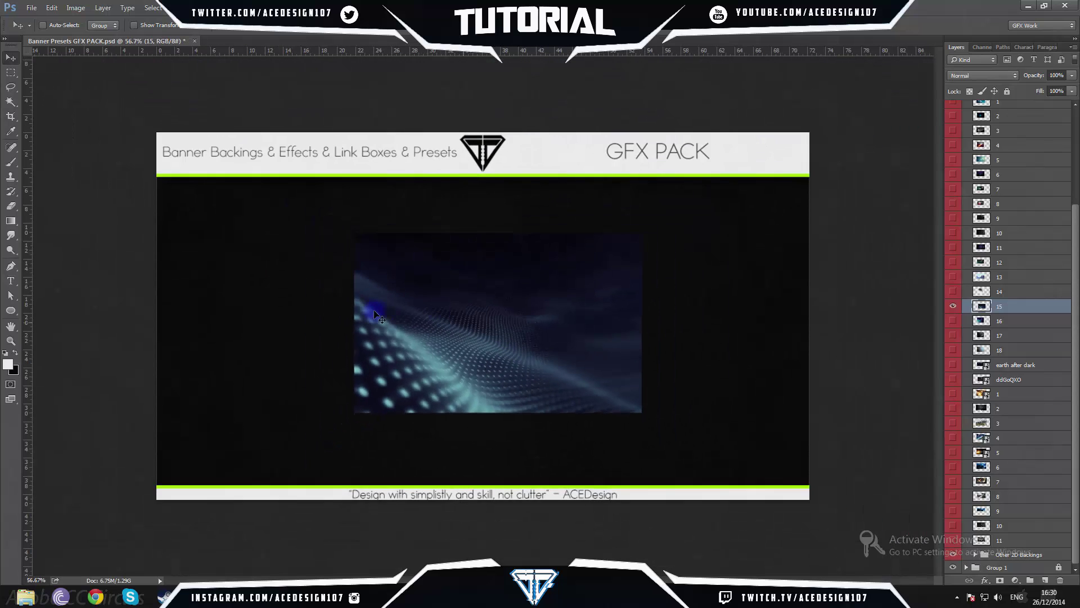
scroll(518, 327, "up", 1)
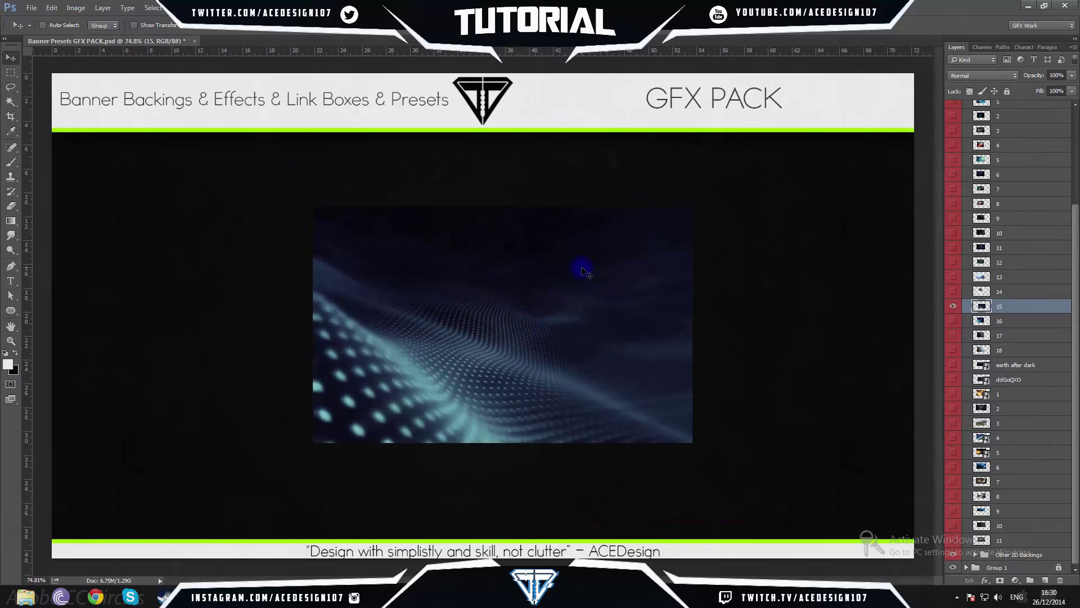
scroll(509, 266, "up", 1)
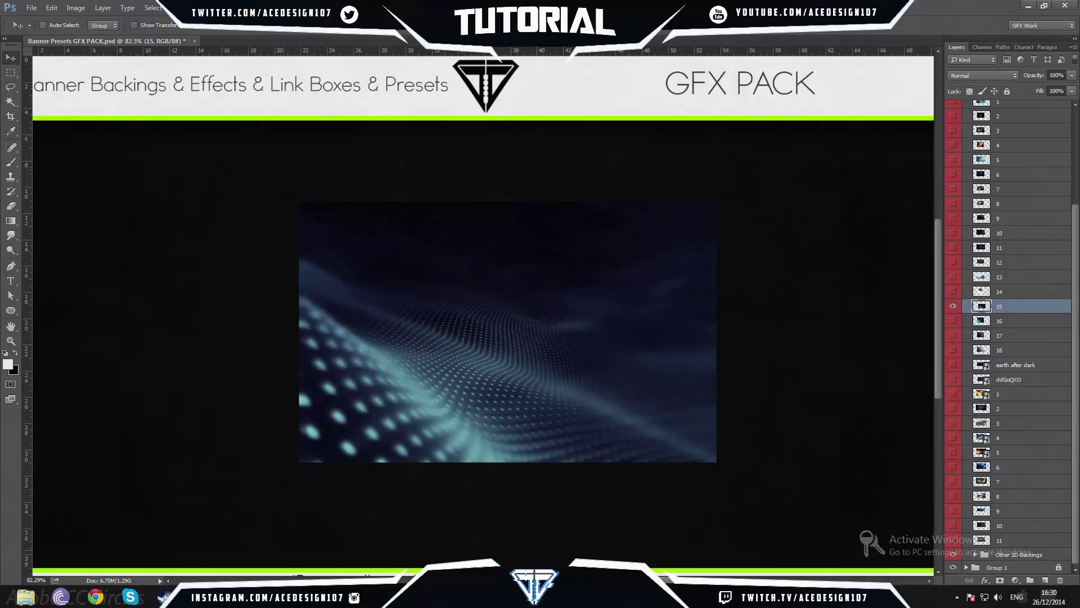
scroll(452, 254, "down", 1)
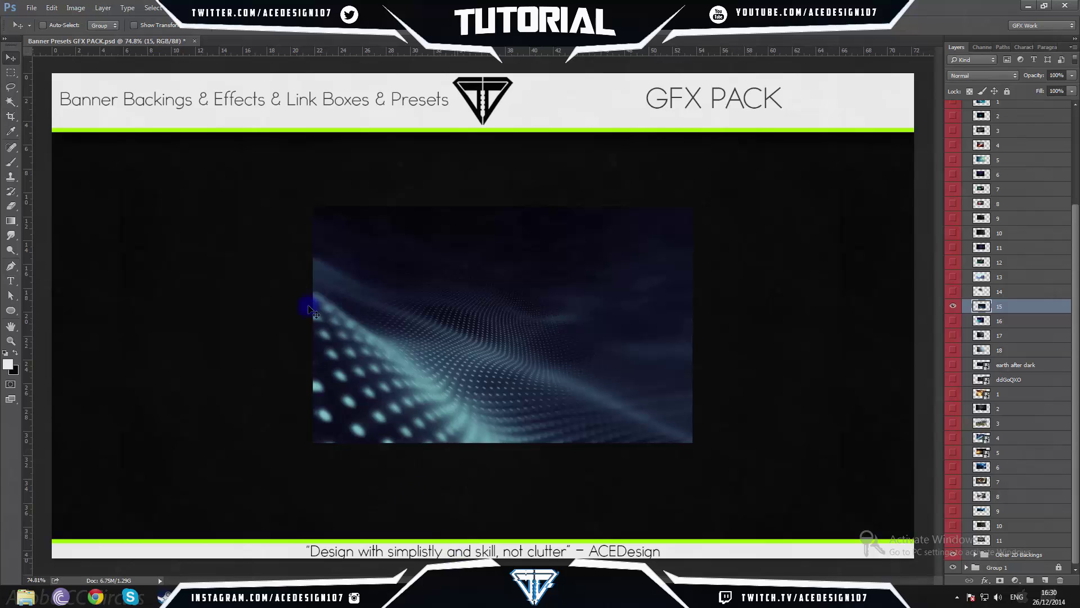
- Create a new 1920 × 1080 px document at 100 pixels/inch and copy the dotted-wave image layer 15 into its upper-left corner
left_click(32, 8)
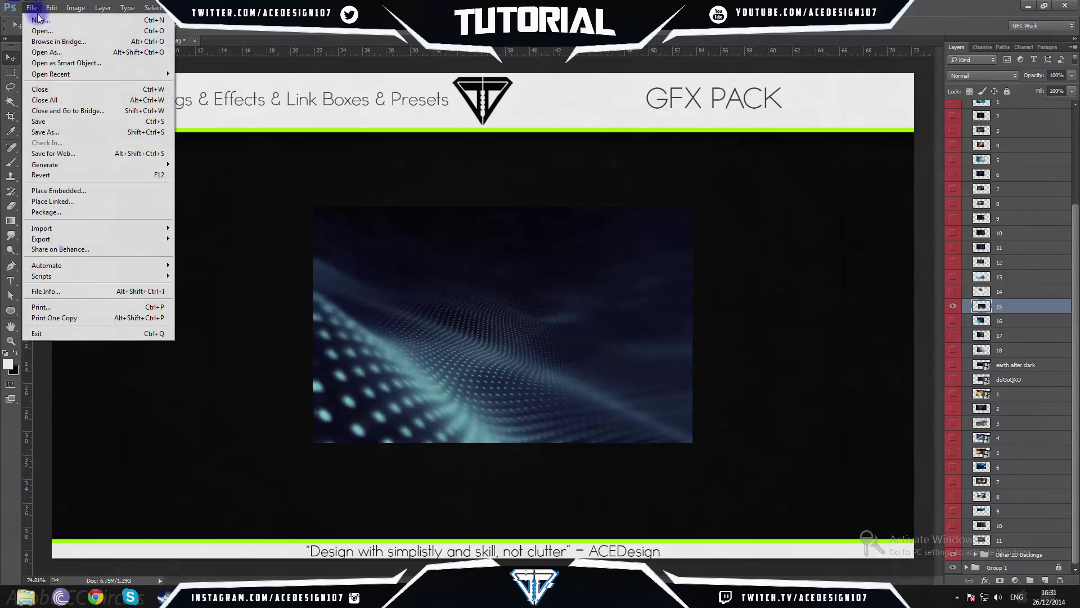
left_click(39, 19)
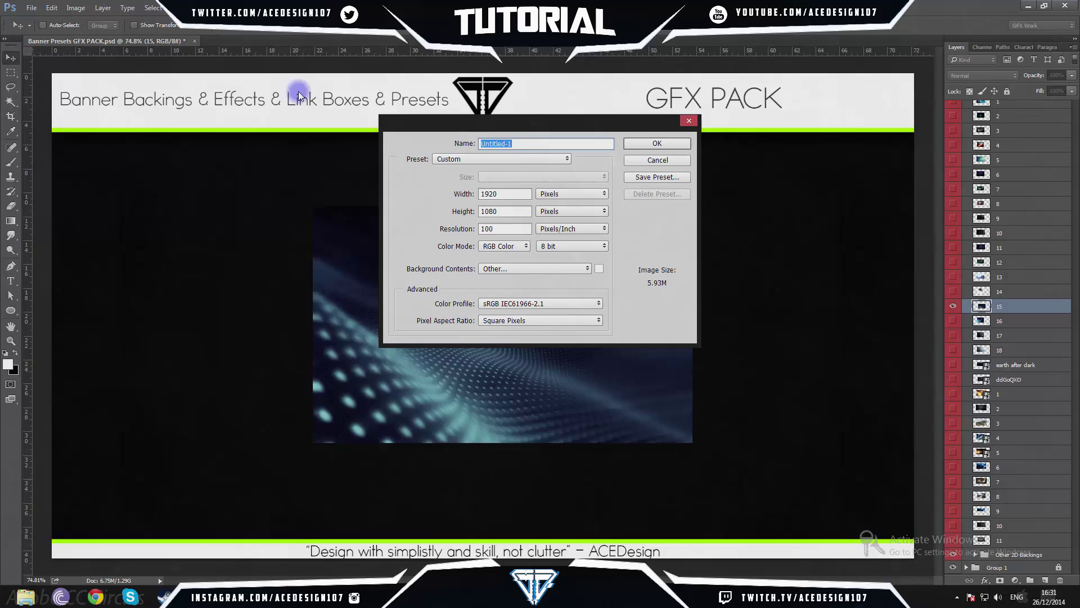
key("Return")
left_click(153, 40)
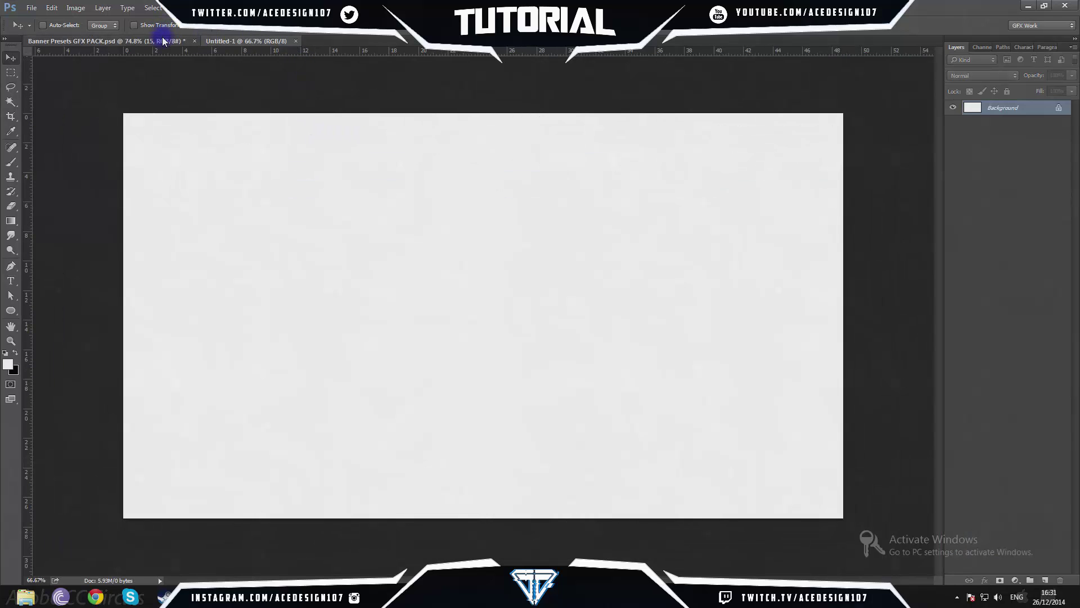
left_click_drag(366, 222, 236, 187)
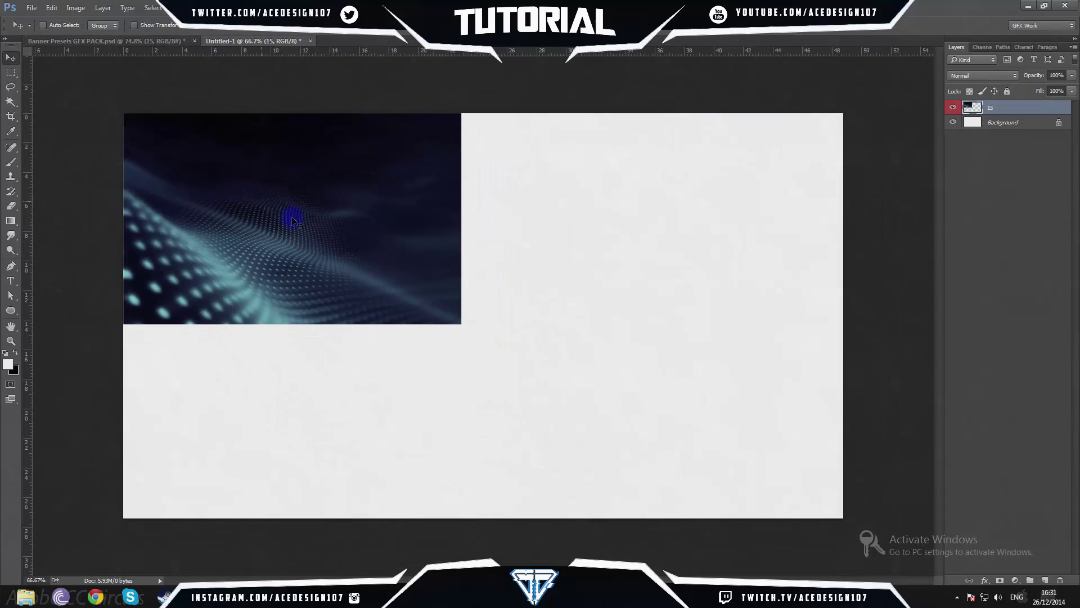
- Enlarge the dotted-wave image to the canvas height and stretch it sideways to fill the whole canvas
key("ctrl+t")
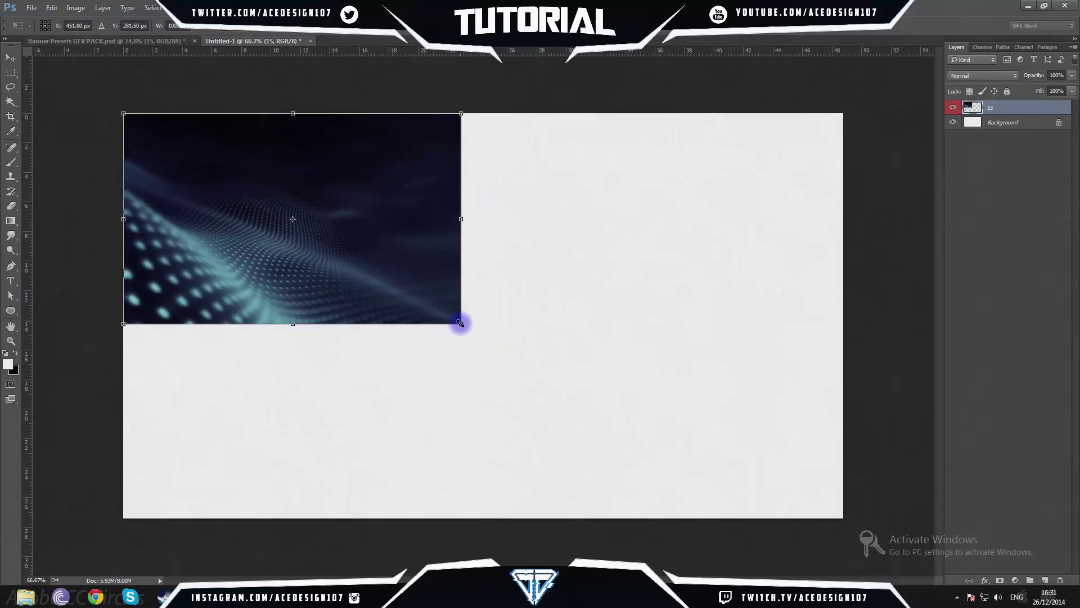
left_click_drag(458, 327, 812, 442)
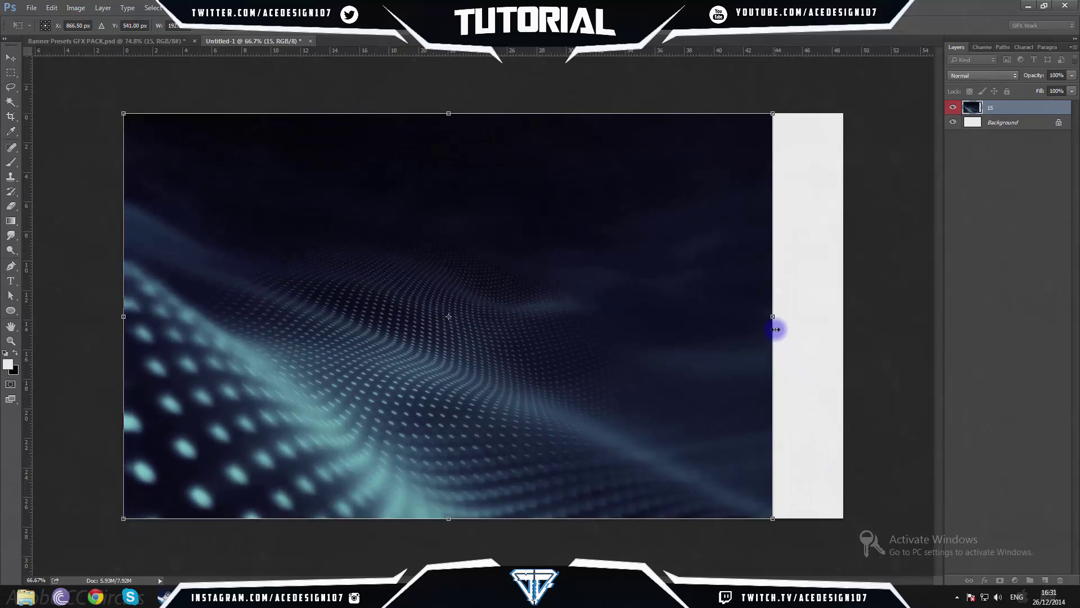
left_click_drag(776, 315, 845, 317)
key("Return")
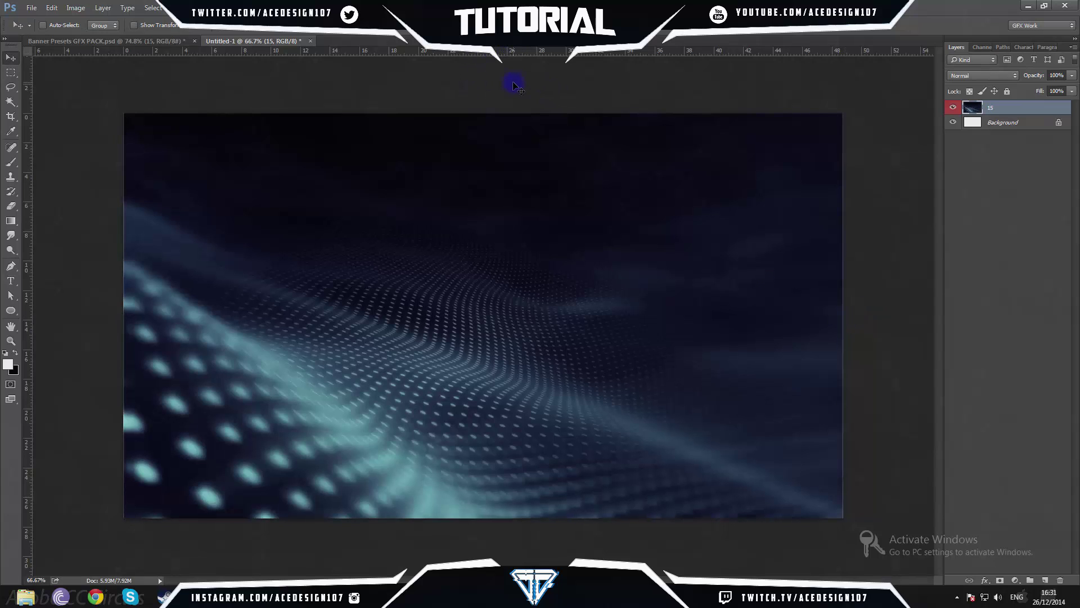
- Fine-tune the left and right edges of the dotted-wave image to line up with the canvas borders
key("ctrl+t")
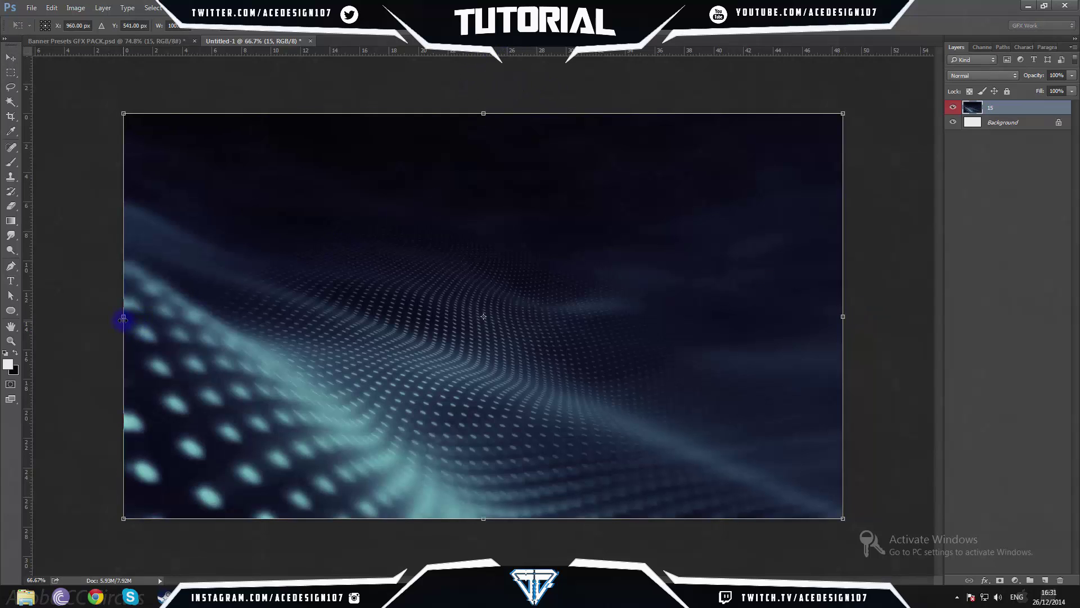
left_click_drag(123, 320, 123, 317)
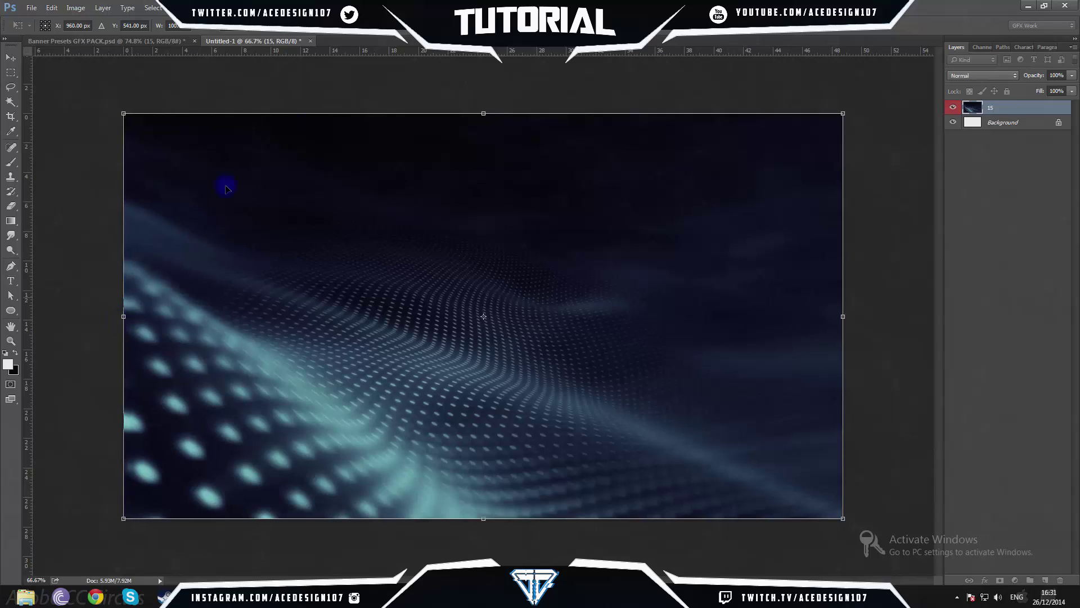
key("Return")
key("ctrl+t")
key("Return")
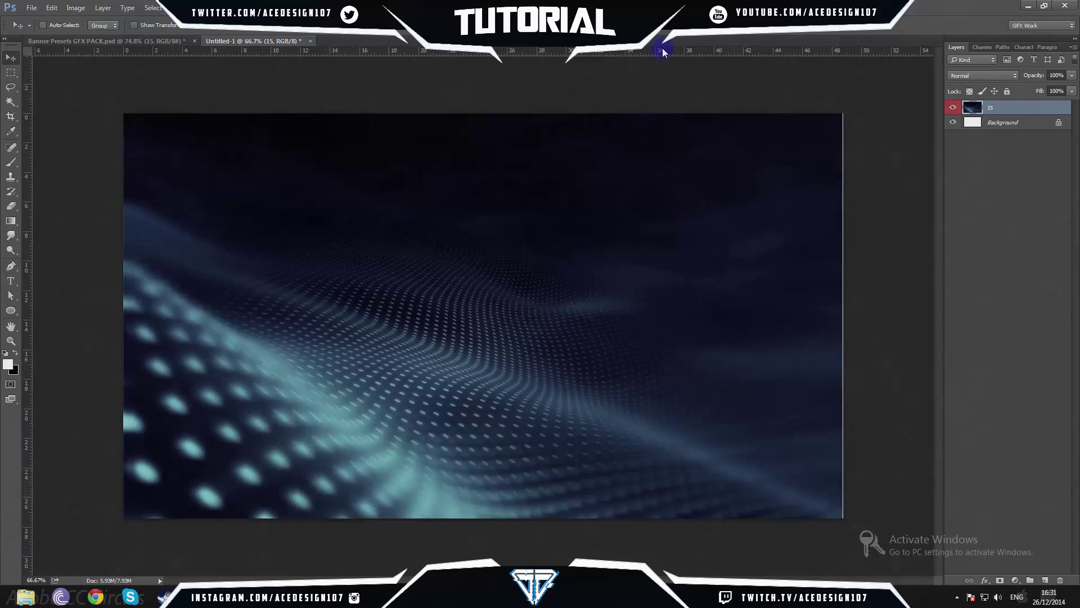
key("ctrl+t")
left_click_drag(845, 317, 844, 316)
key("Return")
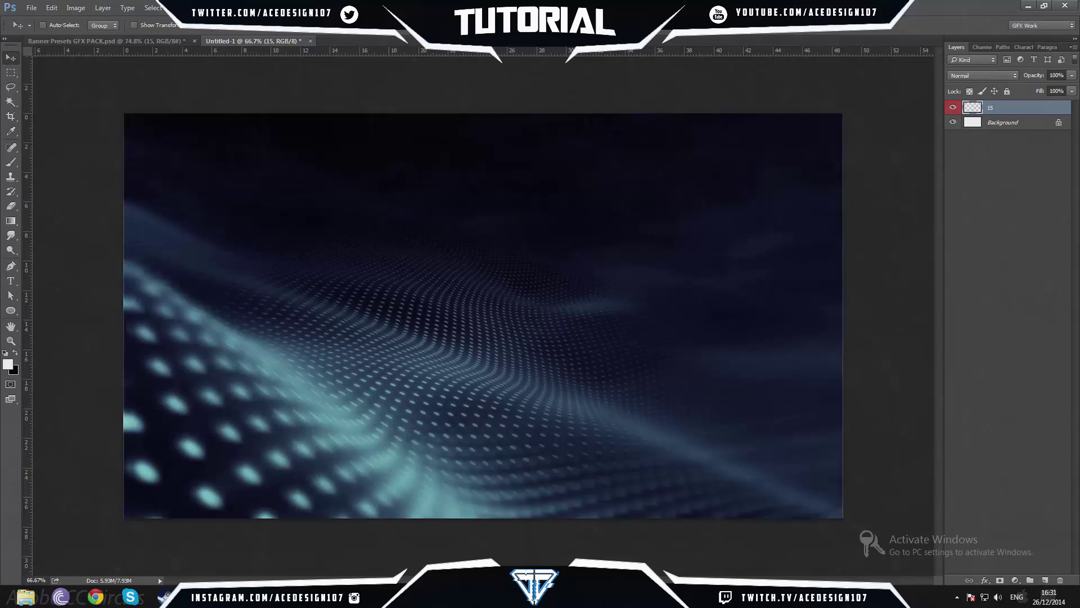
- Examine the edges of the dotted-wave background for gaps along the canvas borders
scroll(509, 153, "up", 4)
scroll(509, 162, "down", 8)
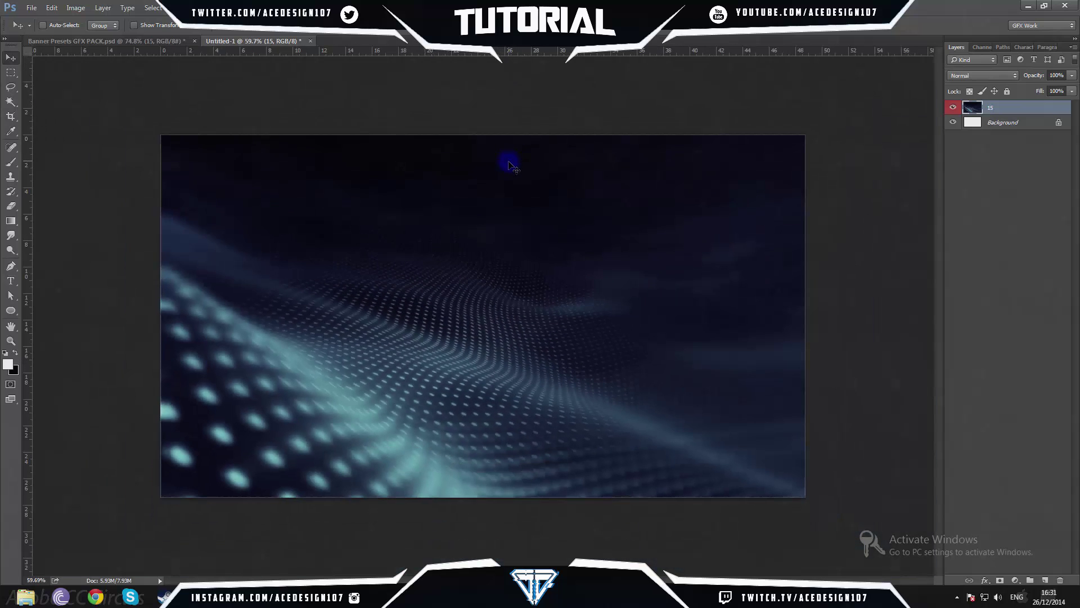
scroll(510, 167, "up", 4)
scroll(520, 172, "up", 2)
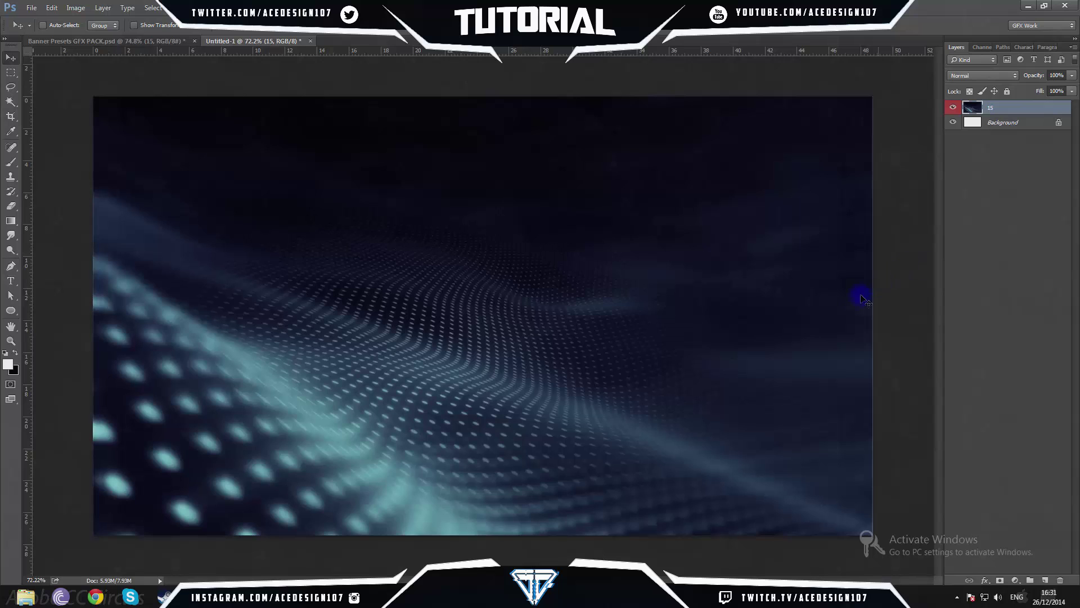
scroll(872, 294, "down", 2)
scroll(844, 307, "up", 3)
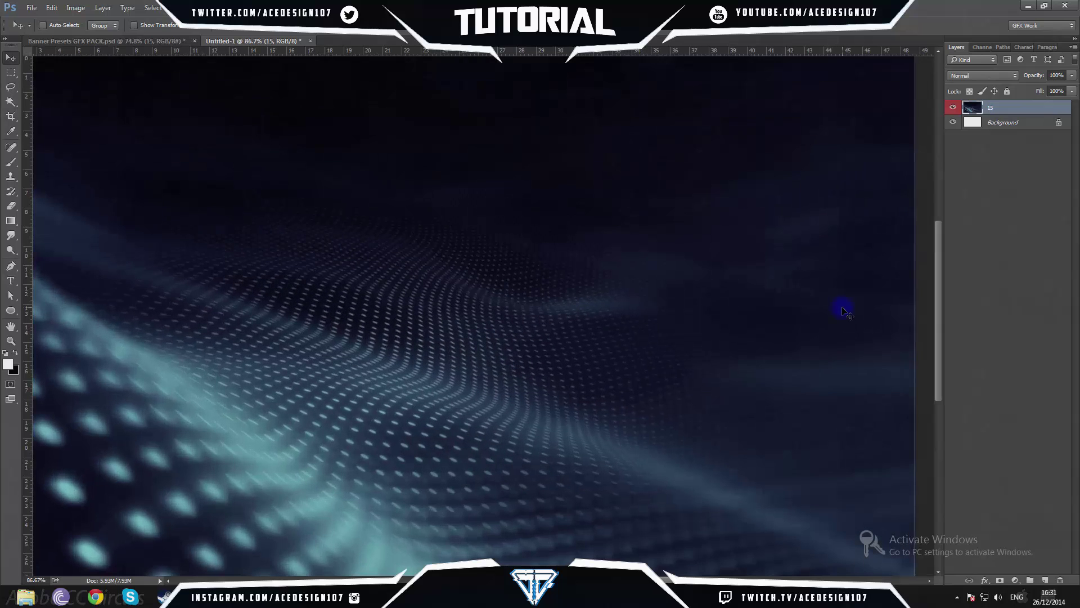
scroll(844, 309, "down", 2)
scroll(453, 307, "up", 1)
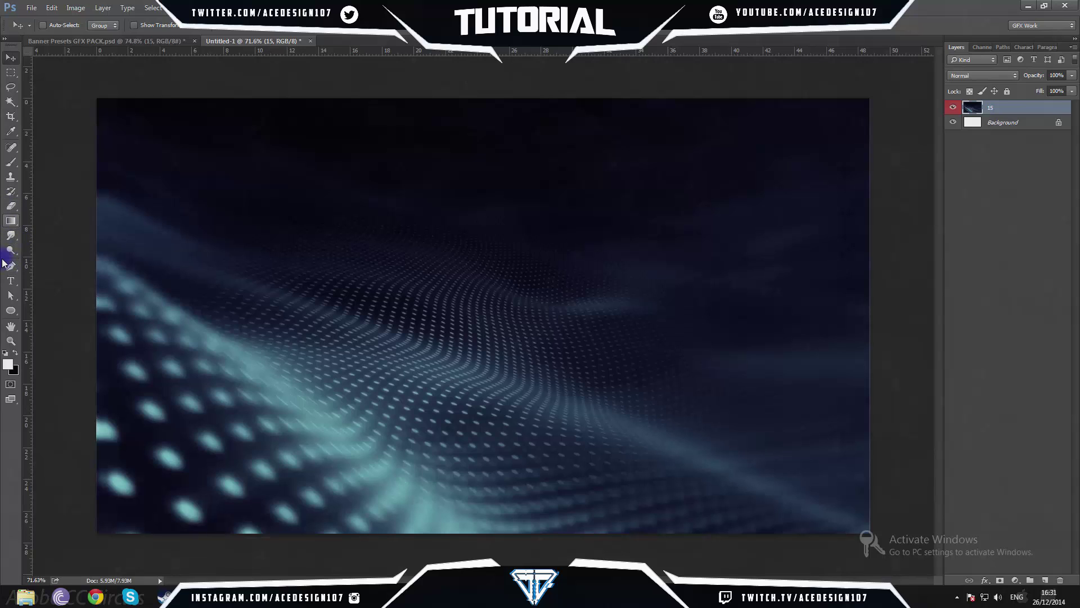
- Draw a white 1280 × 720 px rectangle over the background with the Rectangle tool
left_click(5, 310)
left_click(31, 311)
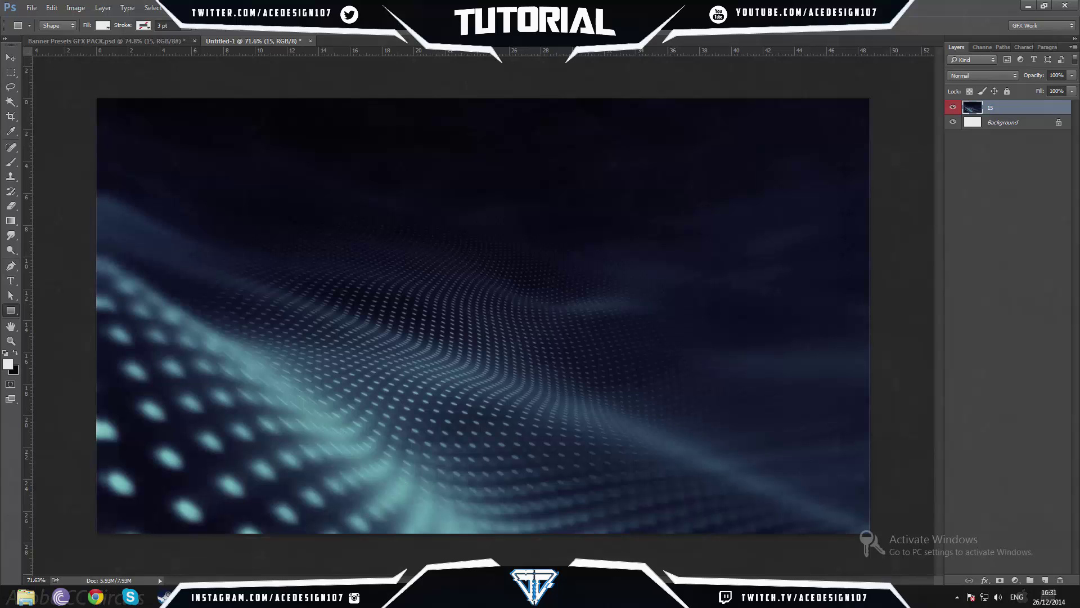
scroll(411, 151, "up", 1)
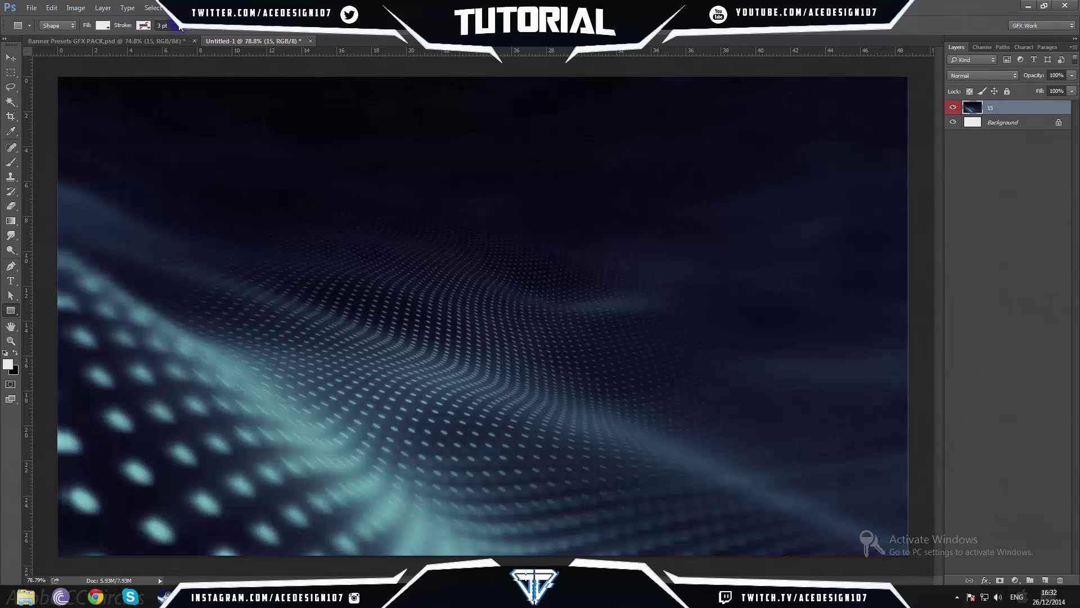
left_click(237, 225)
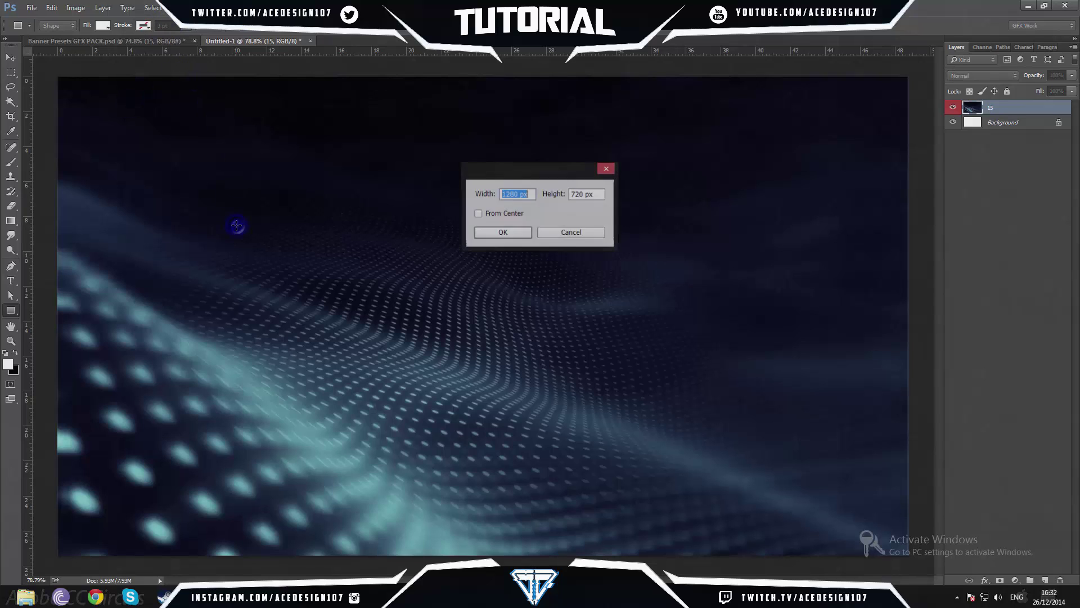
left_click(507, 235)
scroll(371, 242, "down", 2)
scroll(374, 330, "down", 1)
scroll(325, 340, "up", 1)
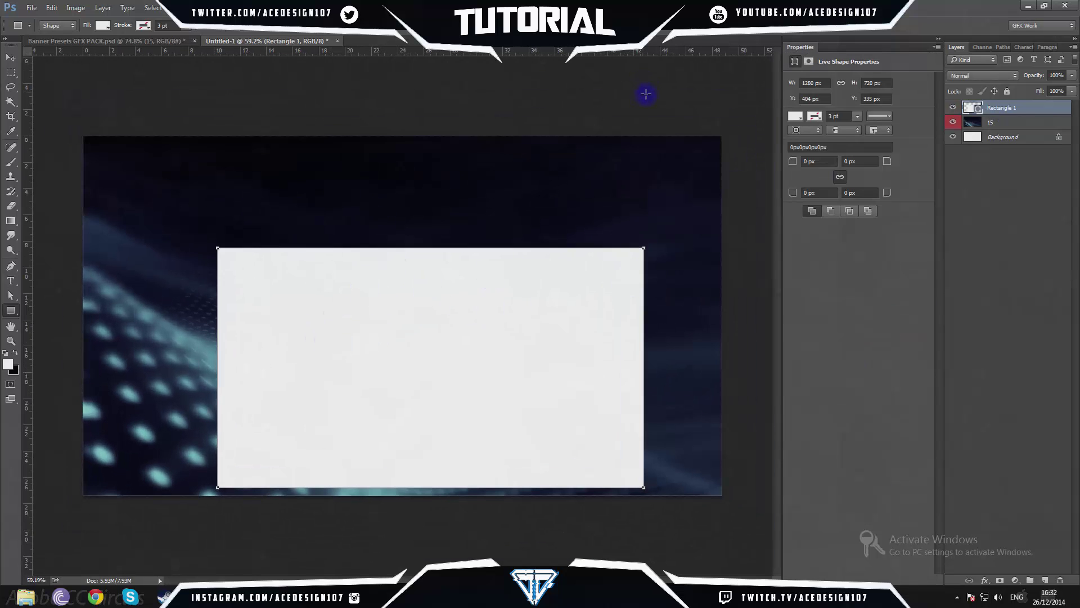
- Dismiss the live shape properties and rasterize the white rectangle's layer
left_click(937, 48)
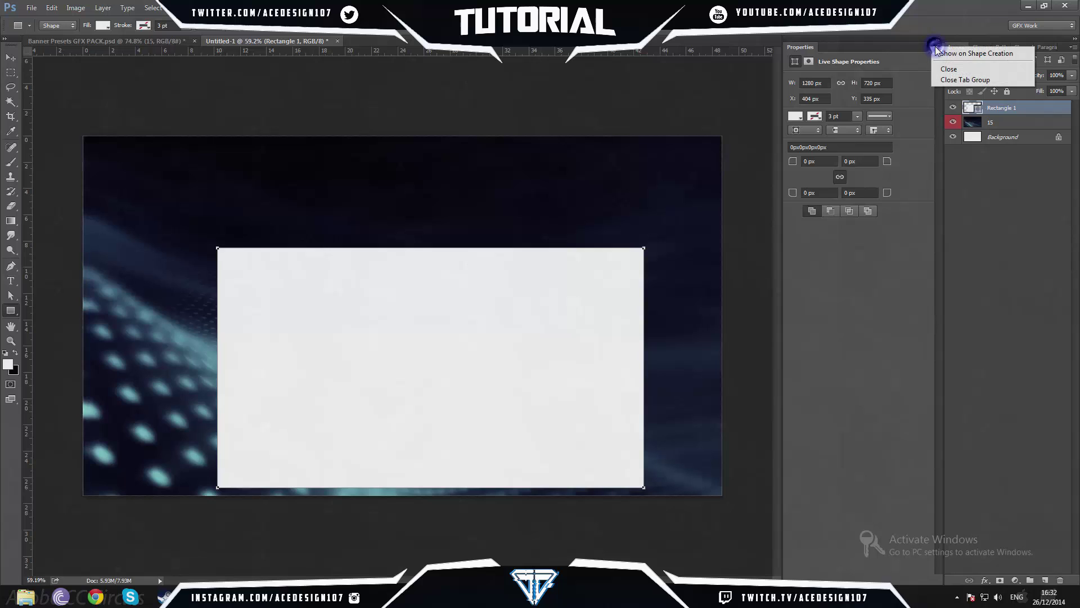
left_click(945, 68)
right_click(1021, 108)
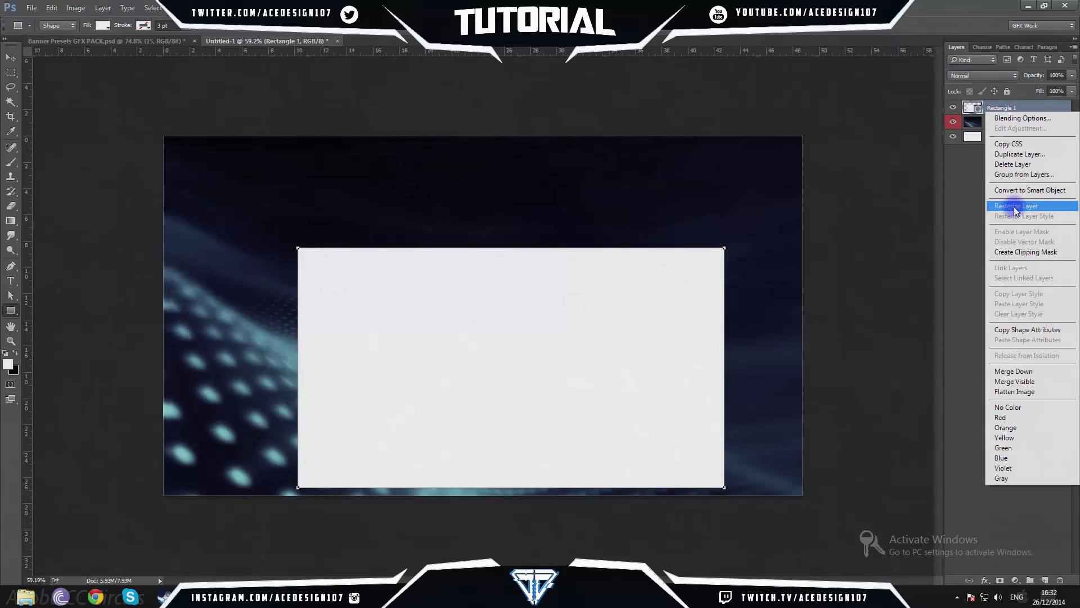
left_click(1015, 209)
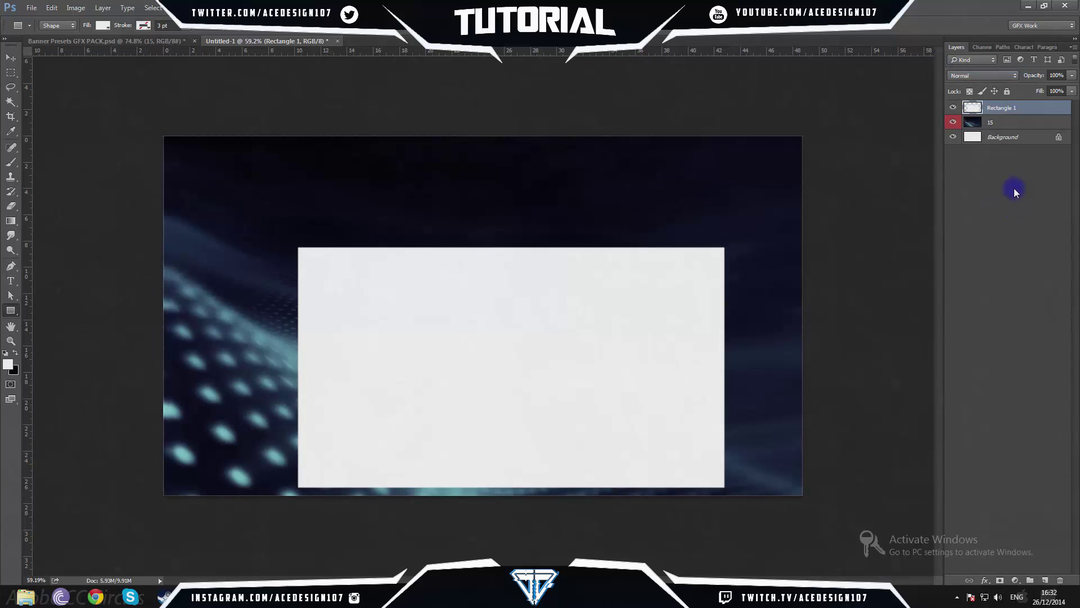
- Scale the white rectangle down proportionally and place it in the lower-left part of the canvas
key("ctrl+t")
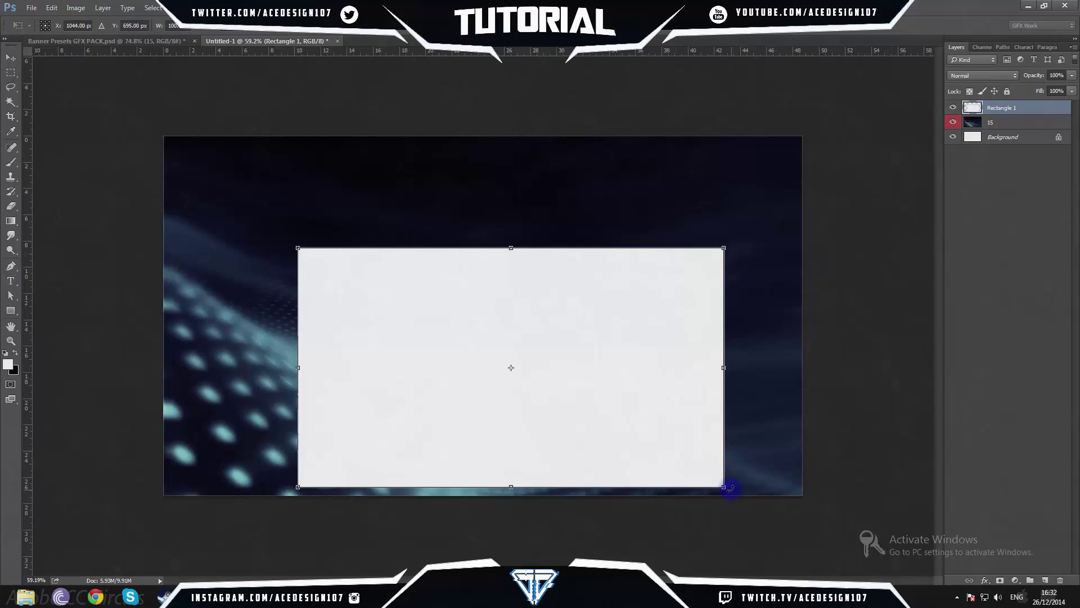
left_click_drag(725, 487, 575, 399)
left_click_drag(519, 353, 425, 387)
left_click_drag(492, 406, 464, 387)
left_click_drag(386, 350, 396, 384)
key("Return")
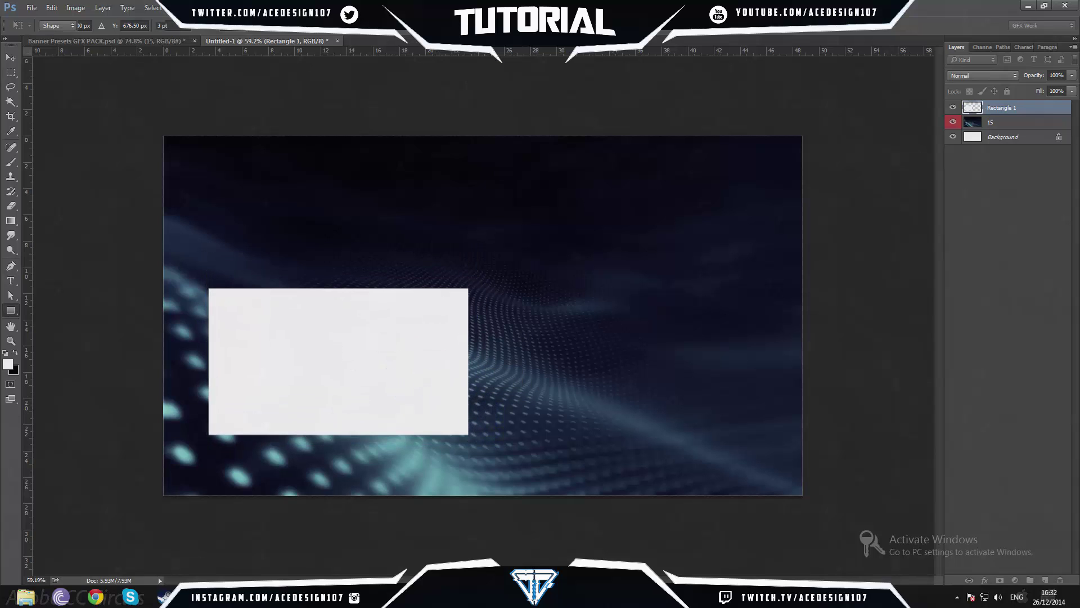
- Duplicate the white rectangle and place the copy beside it at the same height in the canvas's right half
key("ctrl+j")
key("ctrl+t")
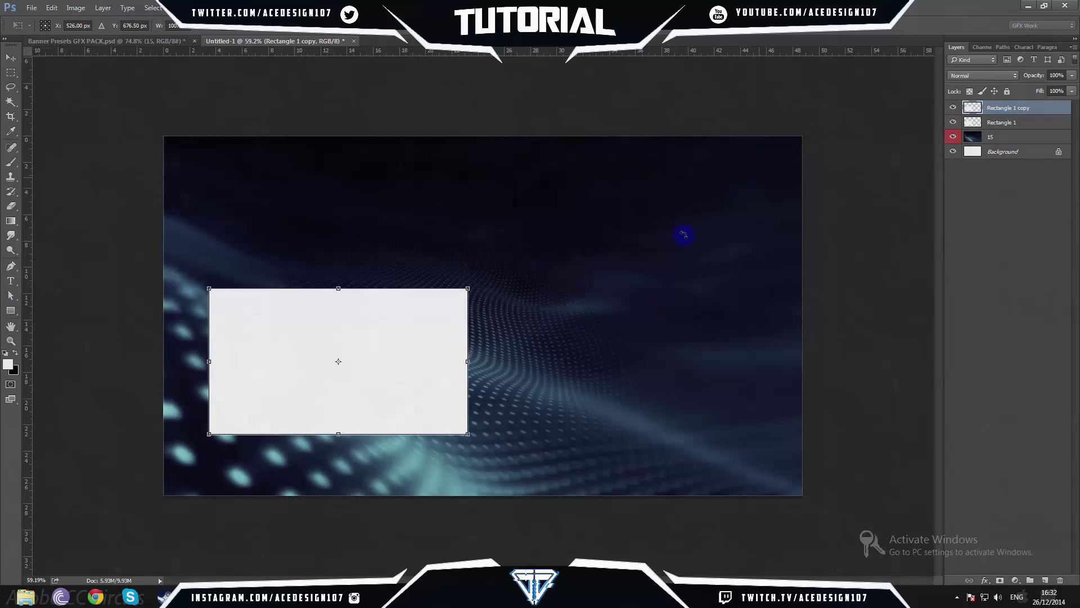
left_click_drag(405, 400, 696, 392)
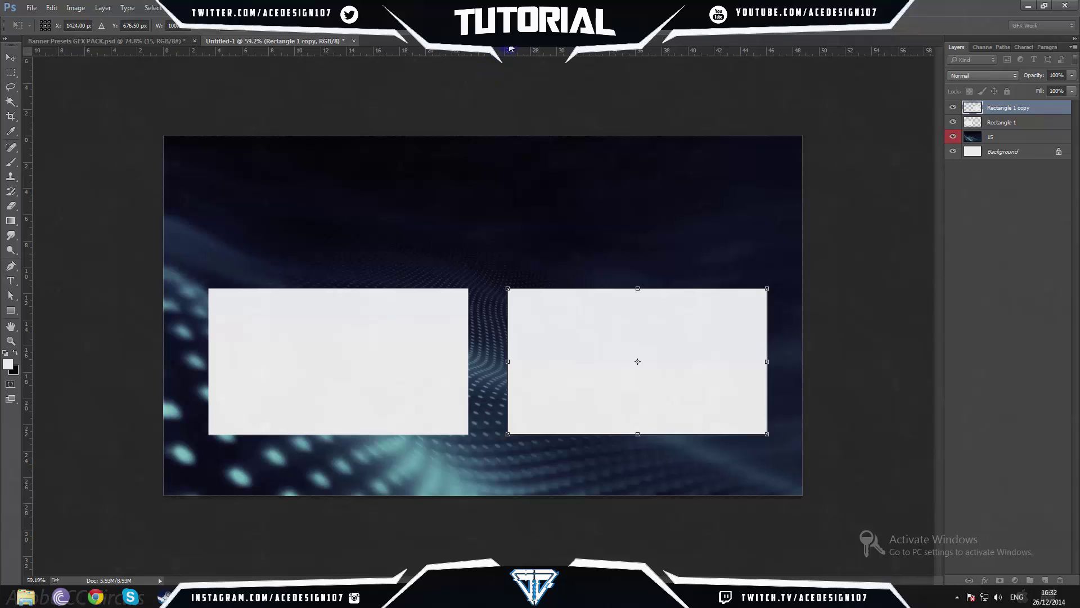
key("Return")
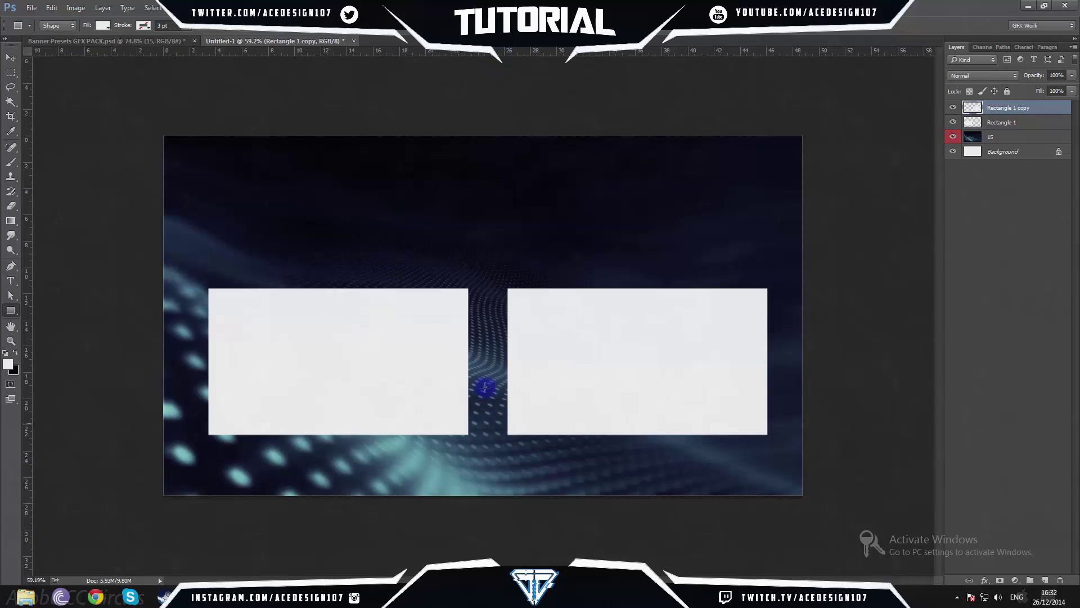
- Open the Icons GFX PACK file alongside the current document, with the Move tool active
scroll(237, 349, "up", 3)
scroll(518, 537, "down", 3)
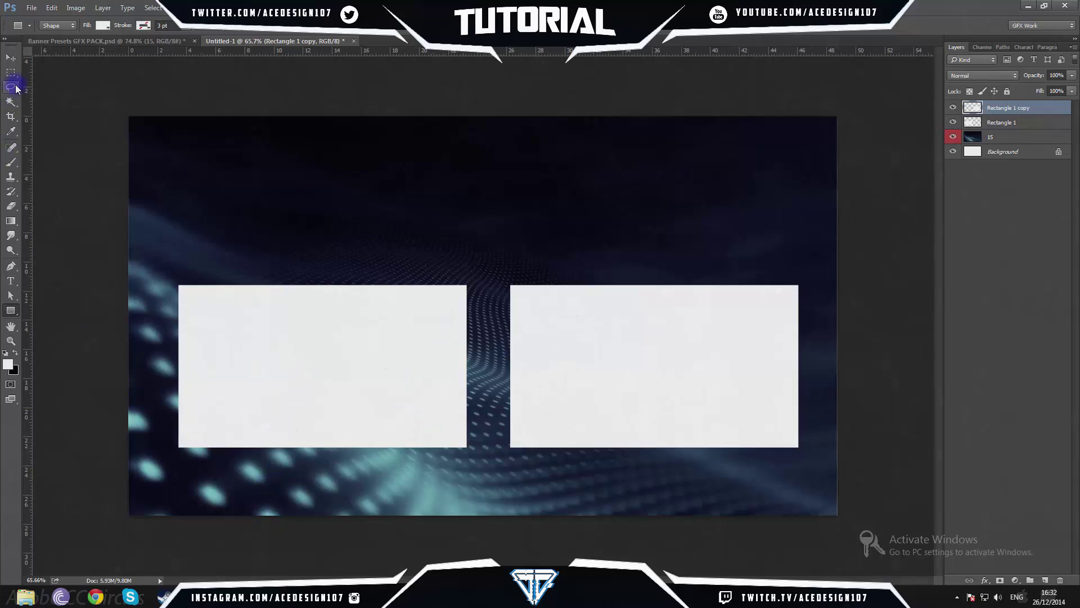
left_click(10, 57)
left_click(299, 361)
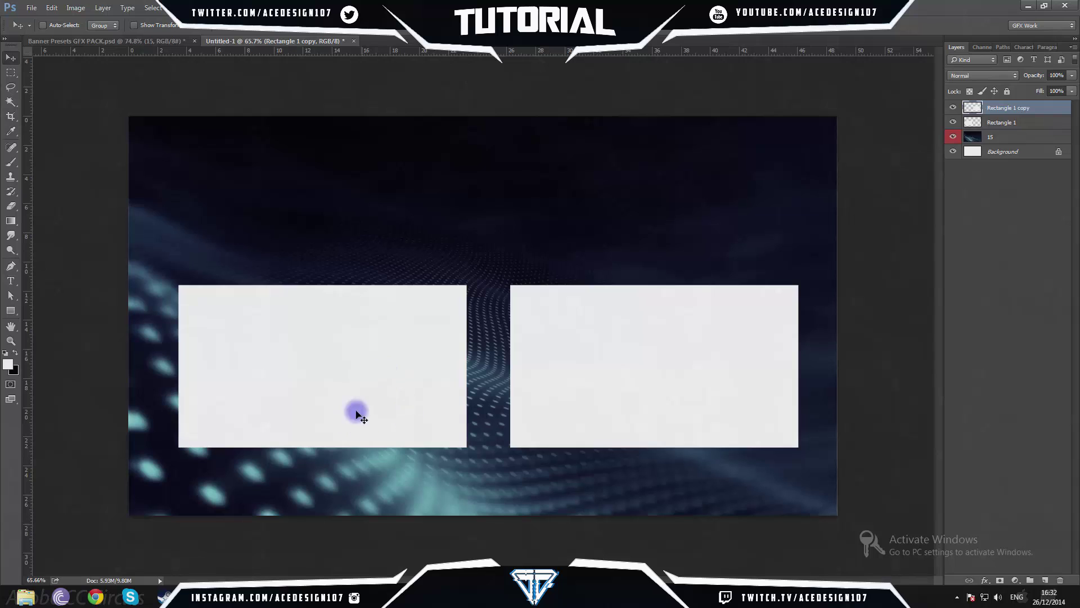
left_click(27, 7)
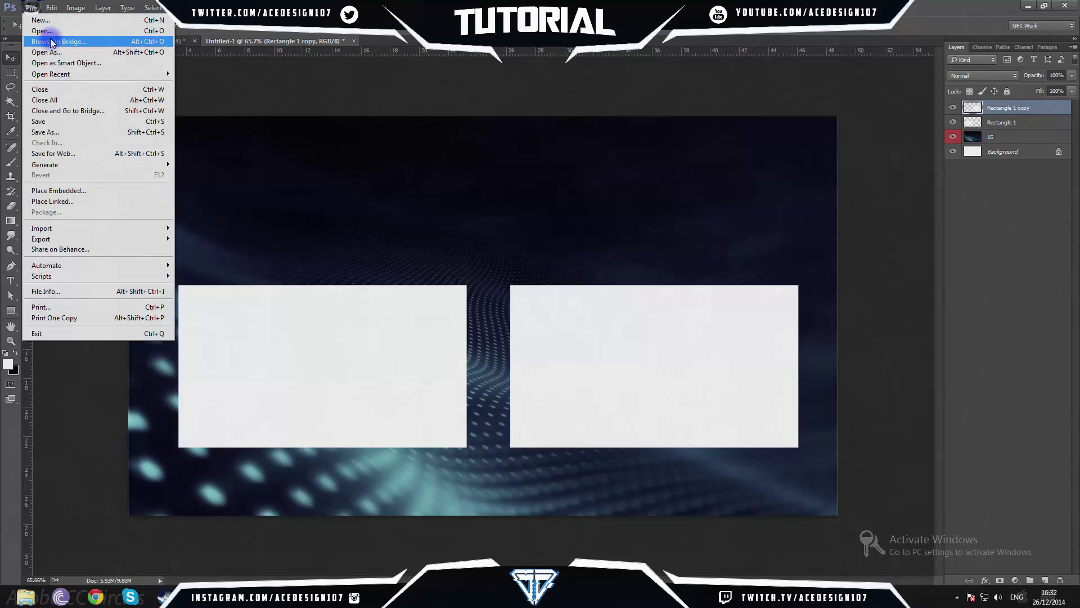
left_click(39, 21)
left_click(218, 244)
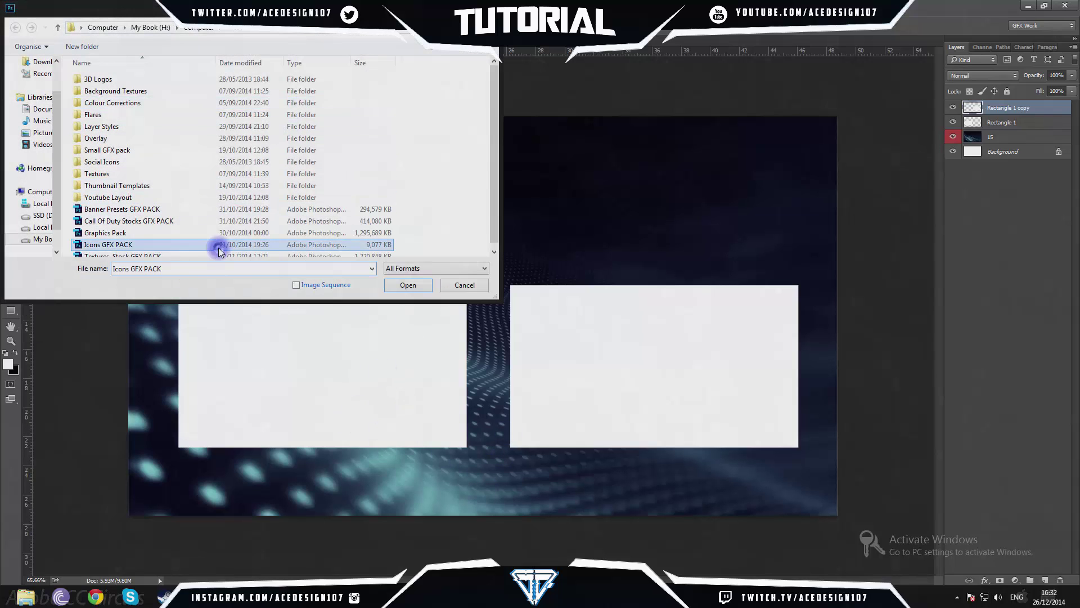
left_click(407, 285)
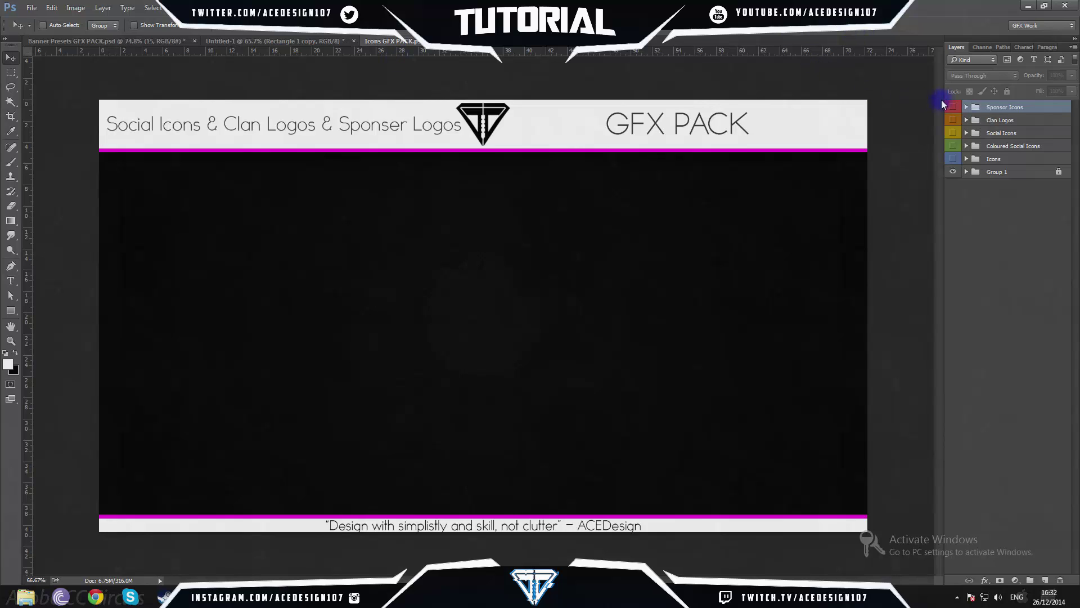
- Look into the Sponsor Icons group, collapse it, and show and expand the Social Icons group
left_click(966, 107)
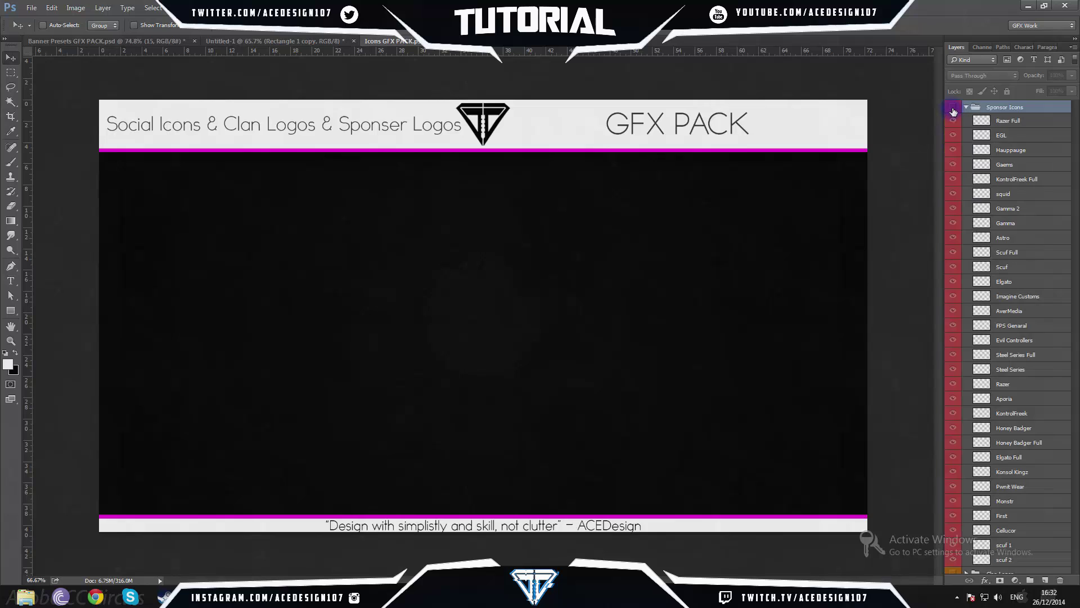
left_click(966, 107)
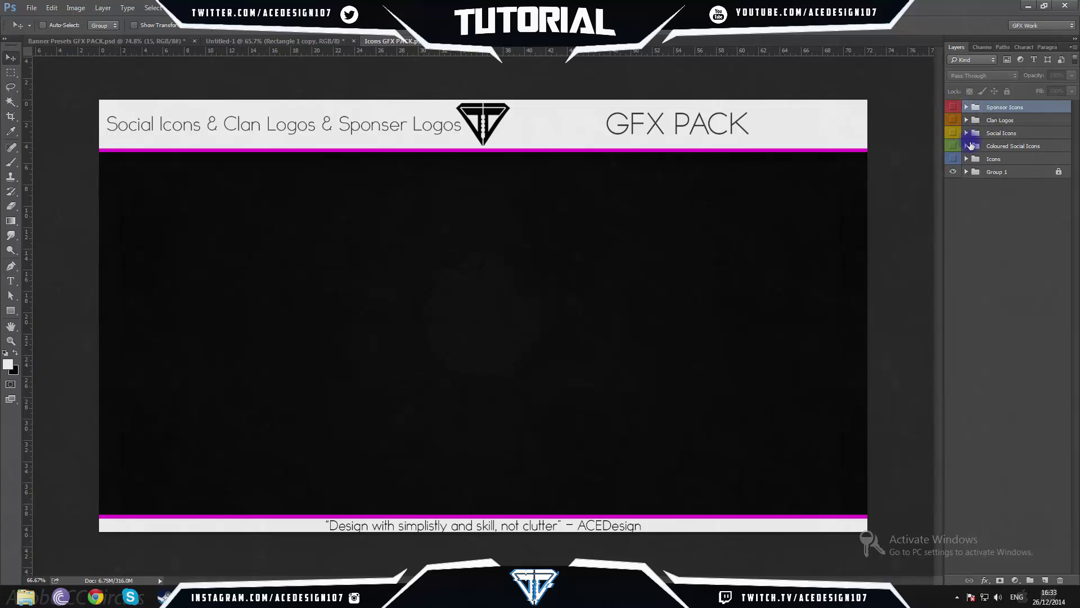
left_click(967, 133)
scroll(1000, 199, "down", 1)
scroll(999, 199, "up", 1)
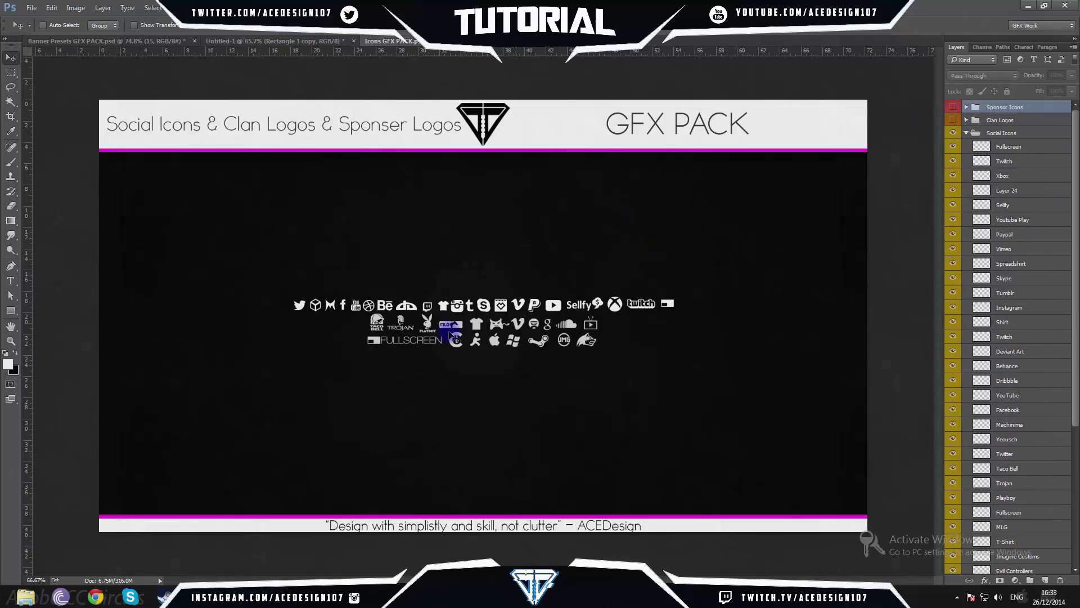
scroll(500, 306, "up", 2)
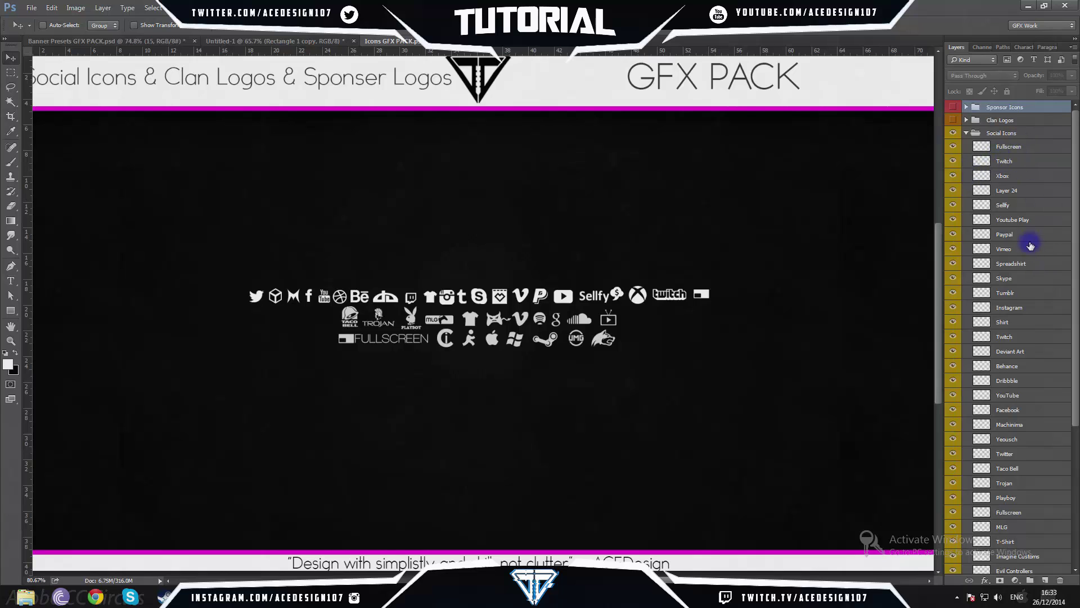
- Copy the Instagram icon into the Untitled-1 document and place it just below the left white rectangle, near its left edge
left_click(1019, 279)
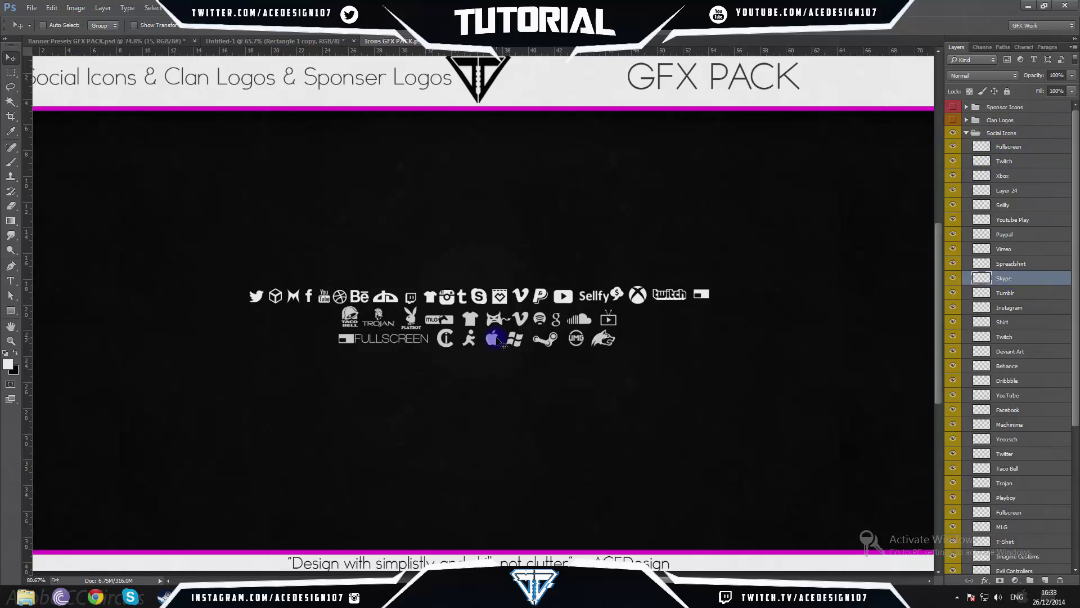
left_click(1020, 307)
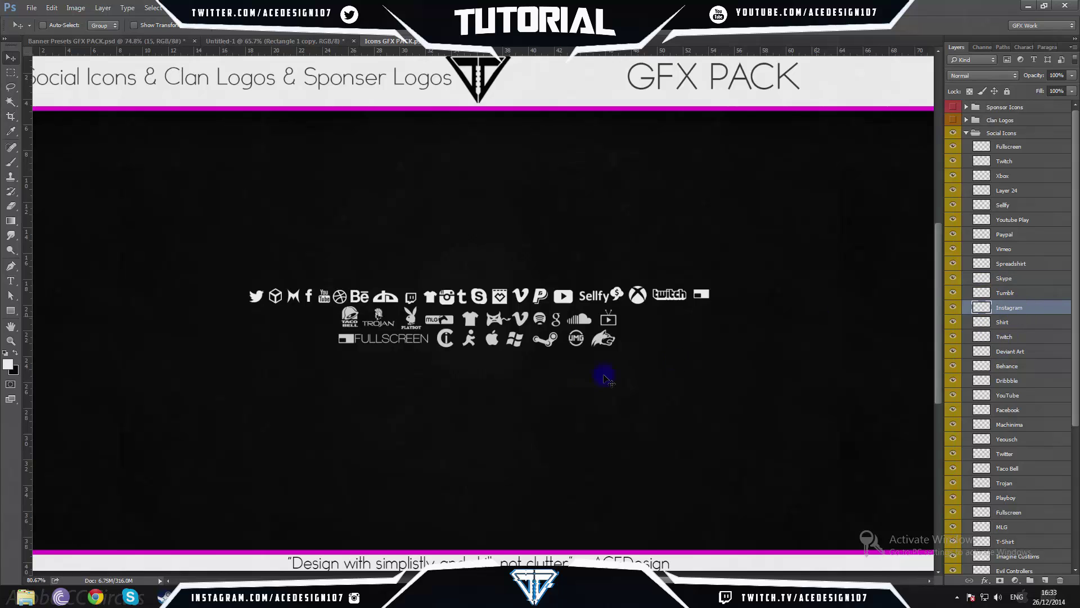
left_click(236, 39)
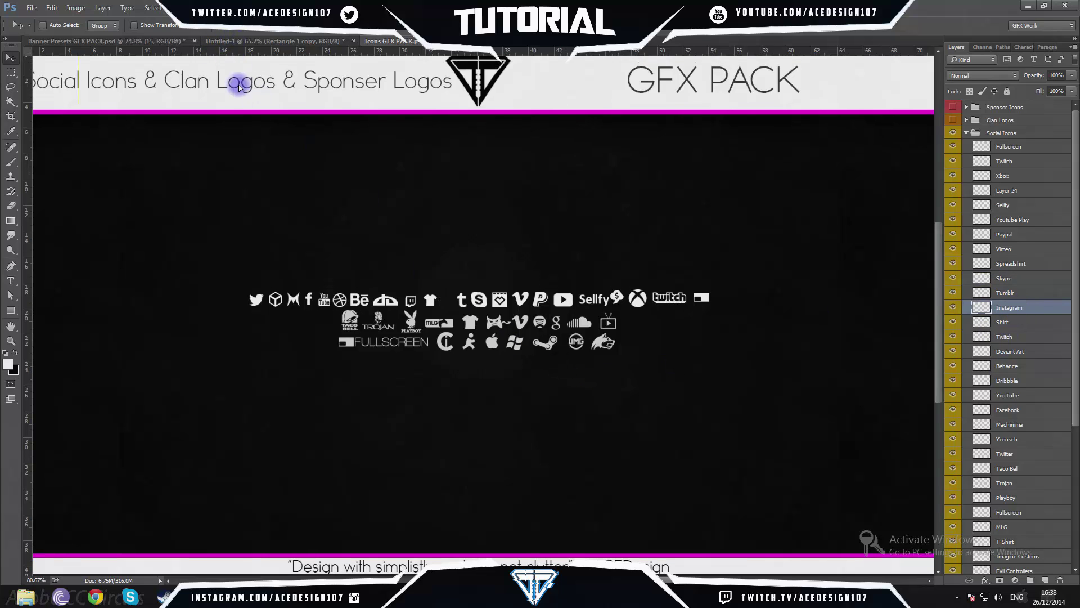
left_click_drag(252, 231, 254, 349)
left_click_drag(260, 475, 352, 563)
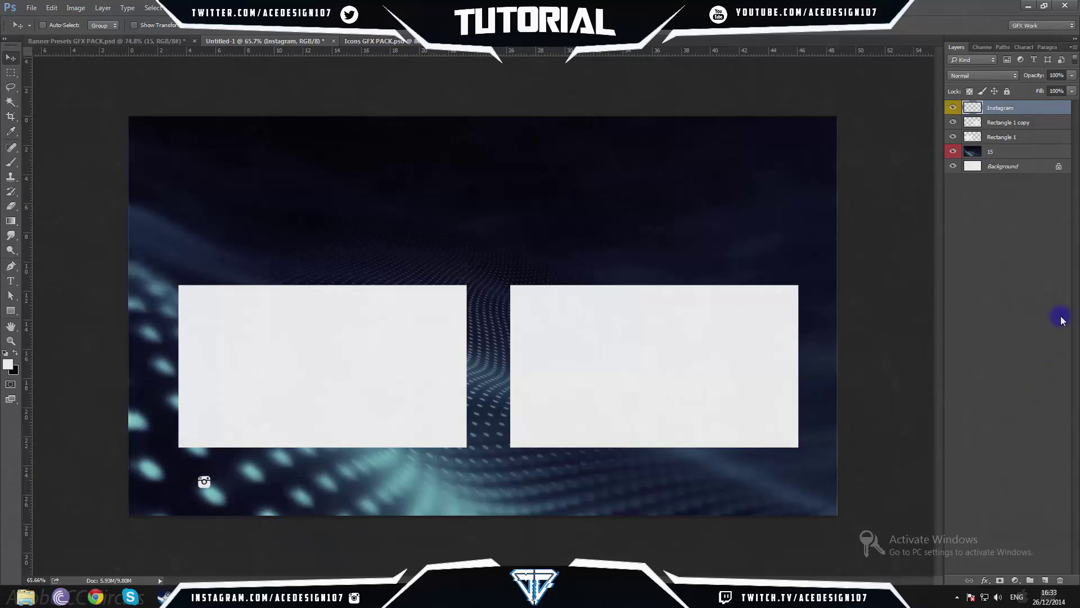
- Try to copy the Facebook icon from the icon pack into the Untitled-1 document
key("ctrl+Tab")
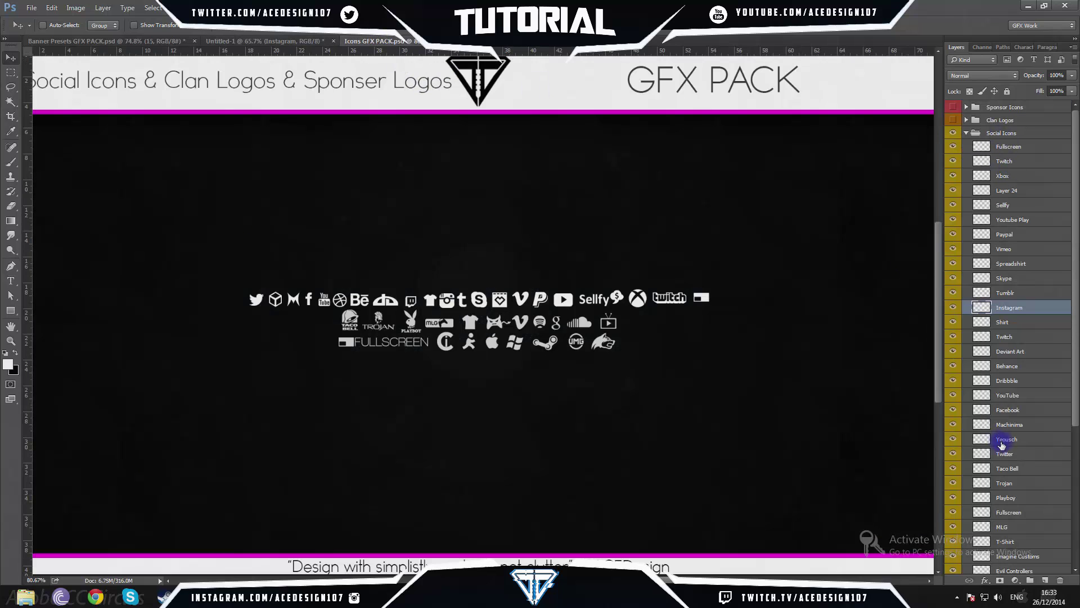
left_click_drag(1003, 407, 389, 169)
left_click_drag(377, 49, 380, 45)
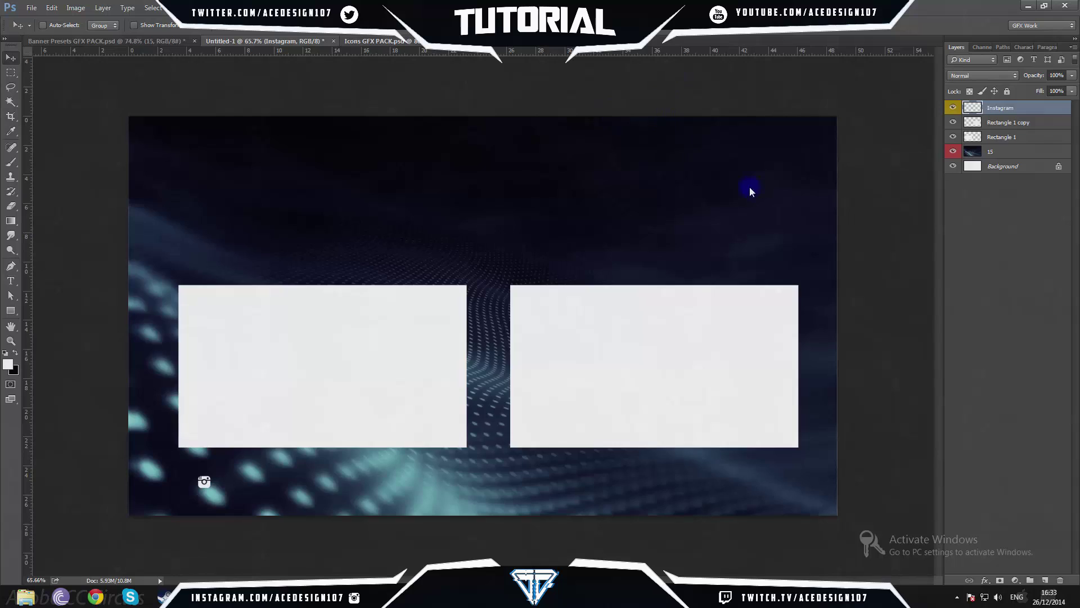
- Copy the Twitter icon from the icon pack into the Untitled-1 document and place it right beside the Instagram icon
key("ctrl+Tab")
scroll(997, 436, "down", 2)
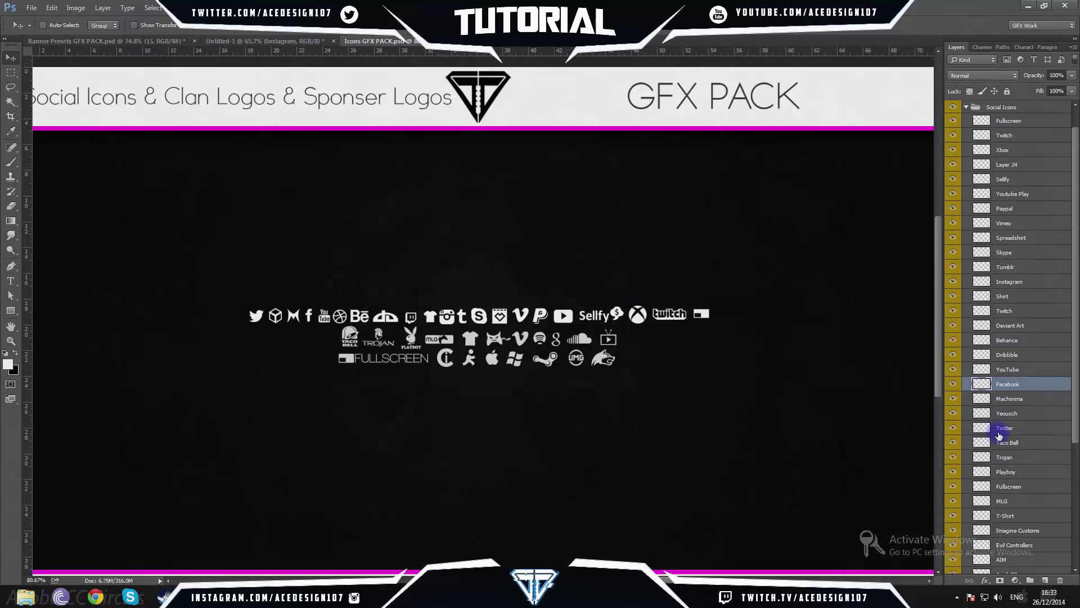
left_click(1027, 427)
left_click_drag(590, 413, 556, 538)
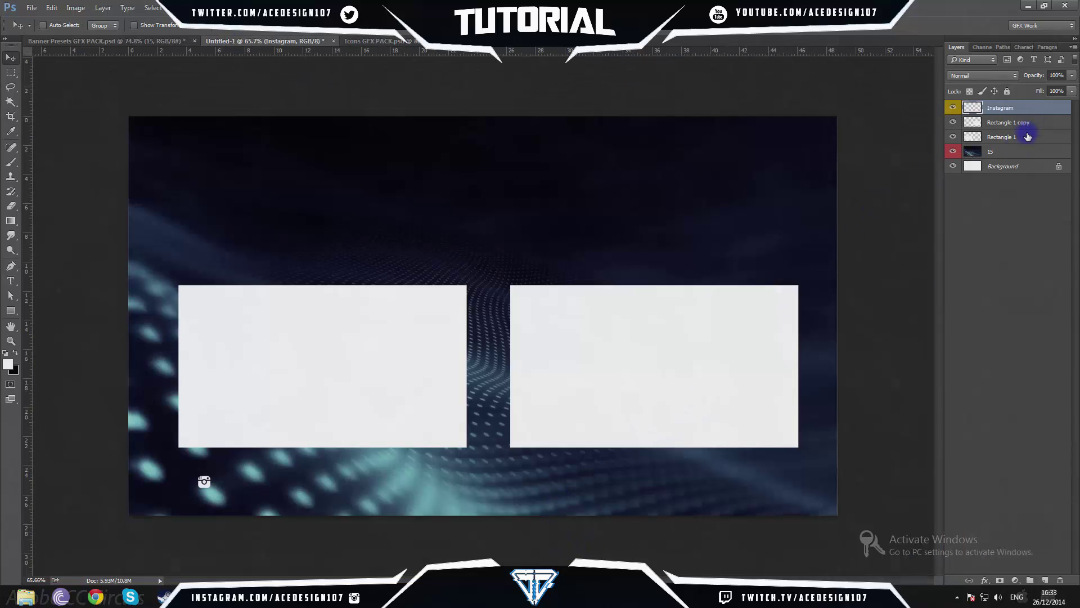
left_click(354, 41)
left_click_drag(1019, 332, 333, 23)
left_click_drag(269, 40, 246, 487)
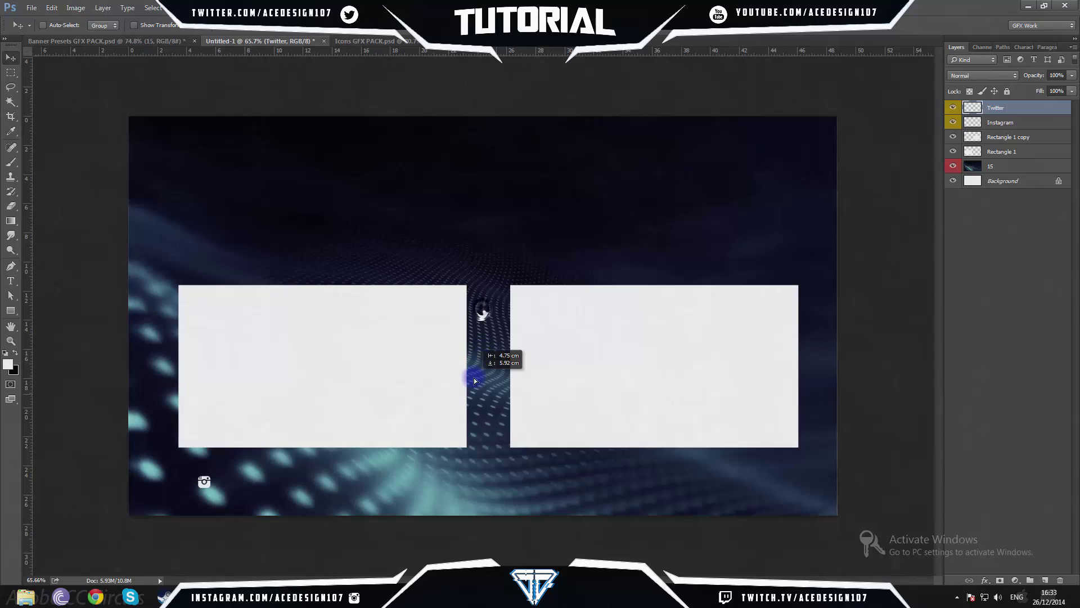
left_click_drag(466, 375, 441, 322)
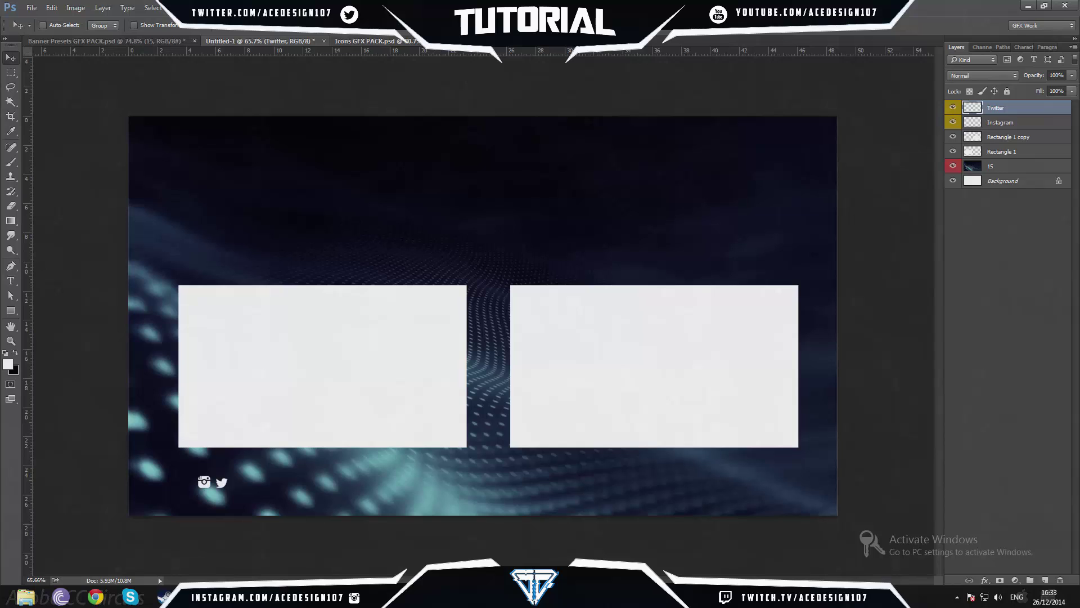
- Copy the Facebook icon from the icon pack into the Untitled-1 document and place it to the right of the Twitter icon
left_click(449, 47)
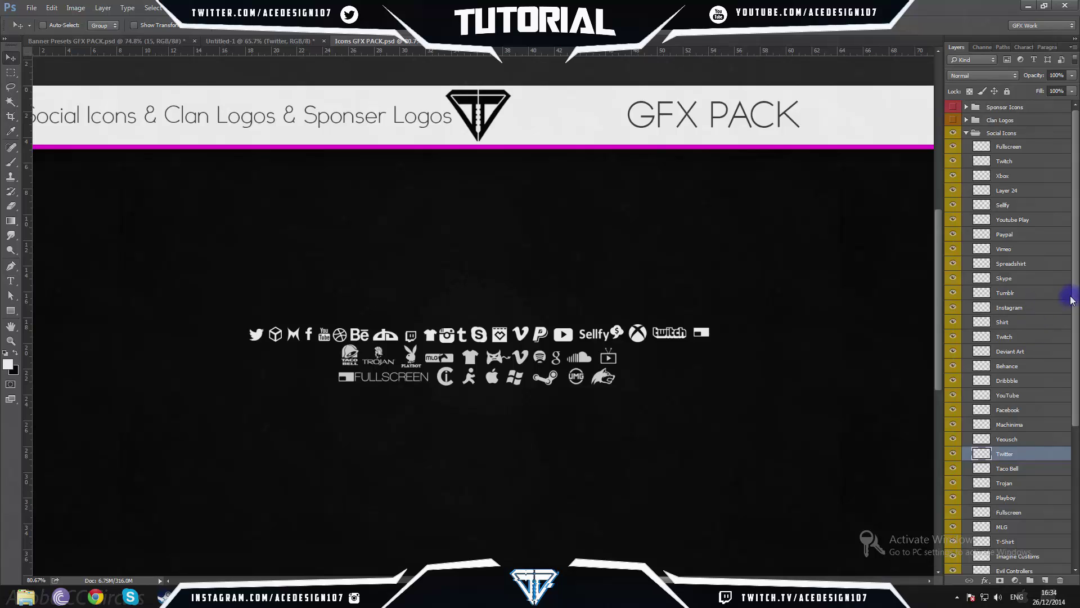
left_click(1018, 409)
left_click_drag(618, 329, 402, 409)
left_click_drag(333, 345, 87, 511)
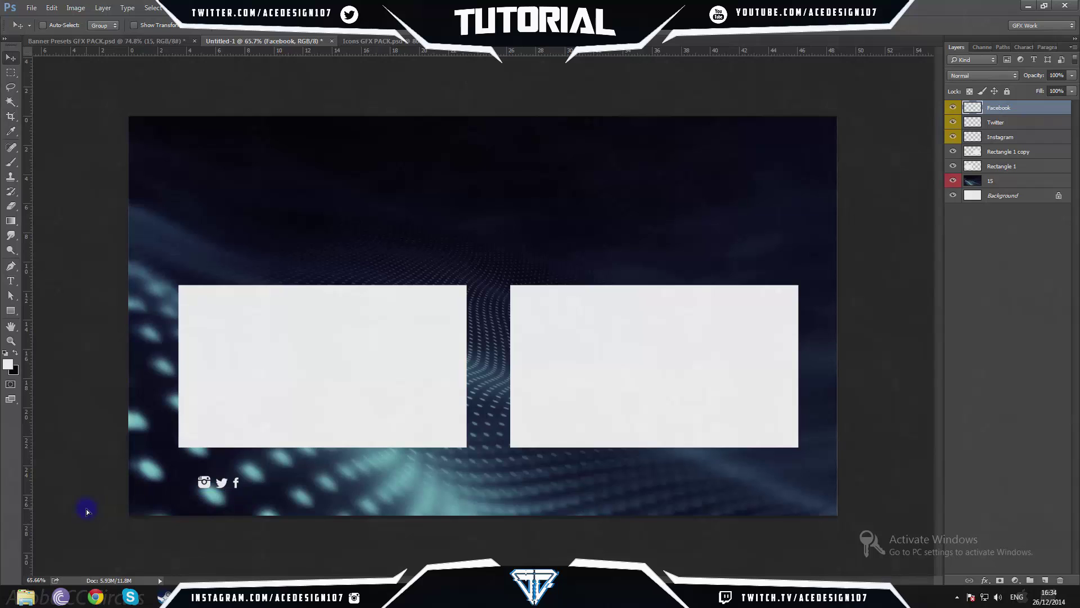
- Copy the YouTube icon from the icon pack into the Untitled-1 document and place it to the right of the Facebook icon
left_click(388, 42)
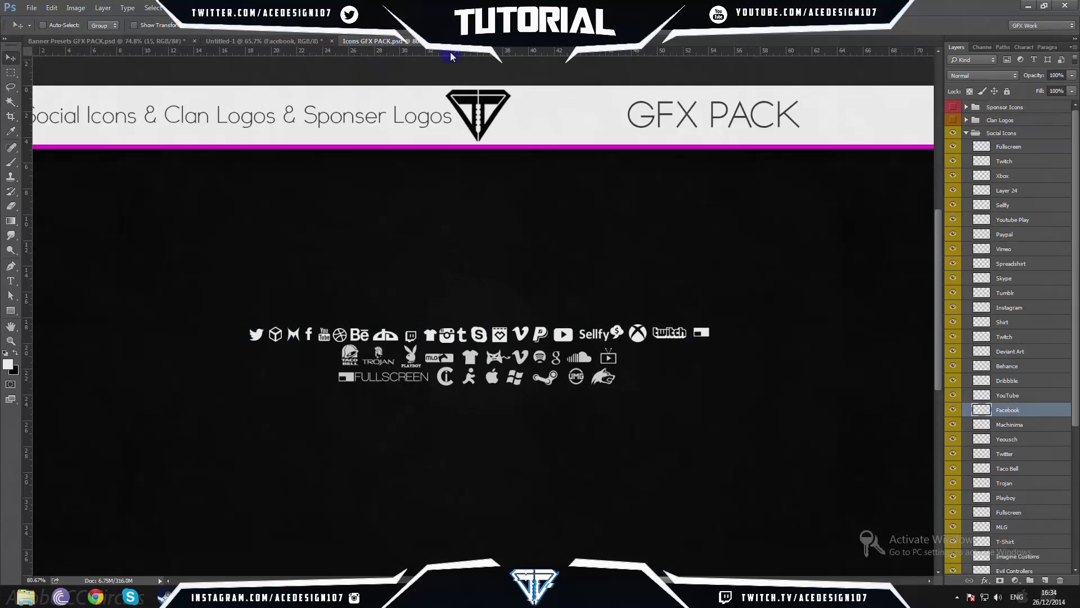
scroll(1051, 414, "down", 8)
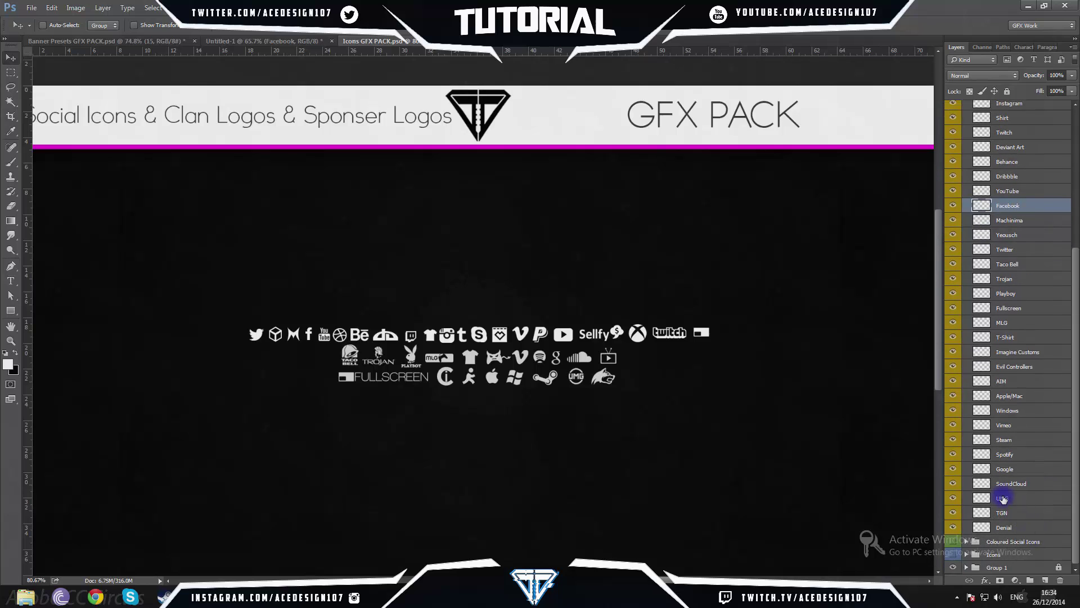
scroll(989, 406, "up", 3)
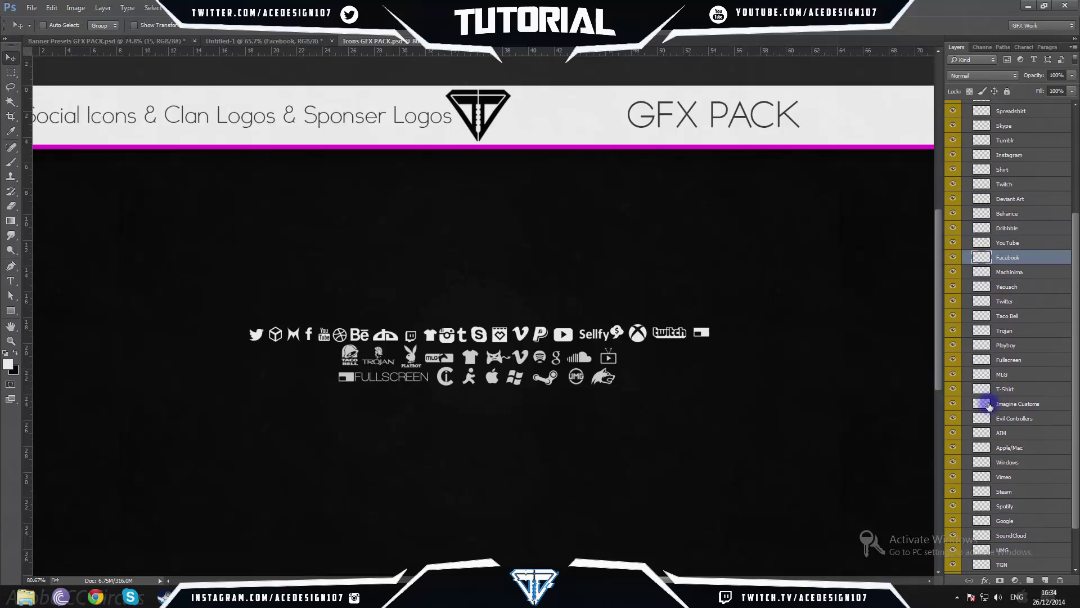
left_click(1023, 325)
left_click_drag(529, 318, 158, 544)
left_click_drag(257, 498, 265, 493)
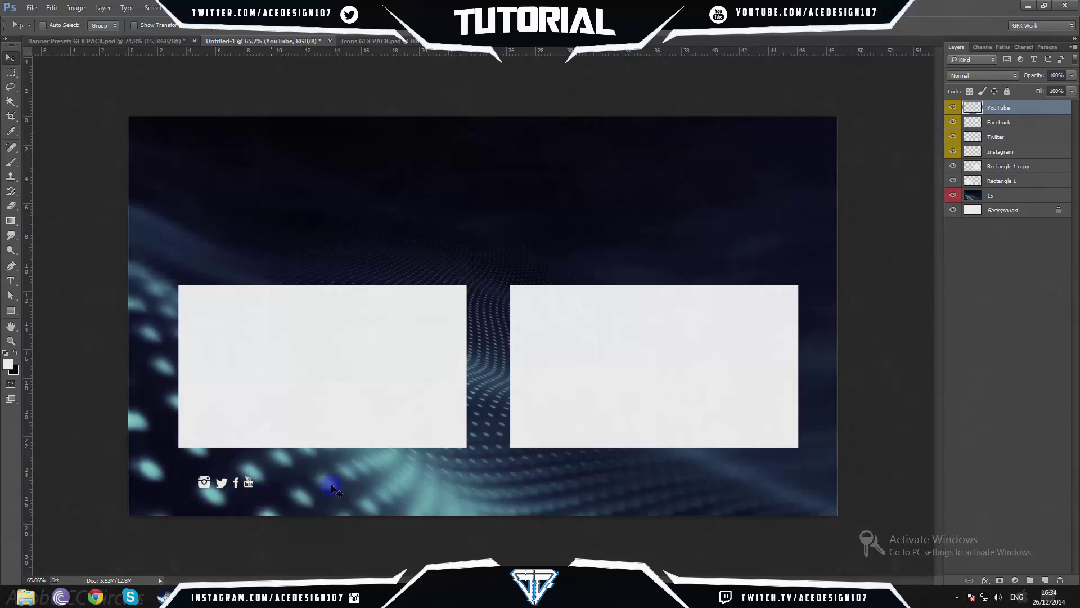
- Rename the two white rectangles' layers Left and Right according to their positions, and check them by toggling their visibility
left_click(1038, 180)
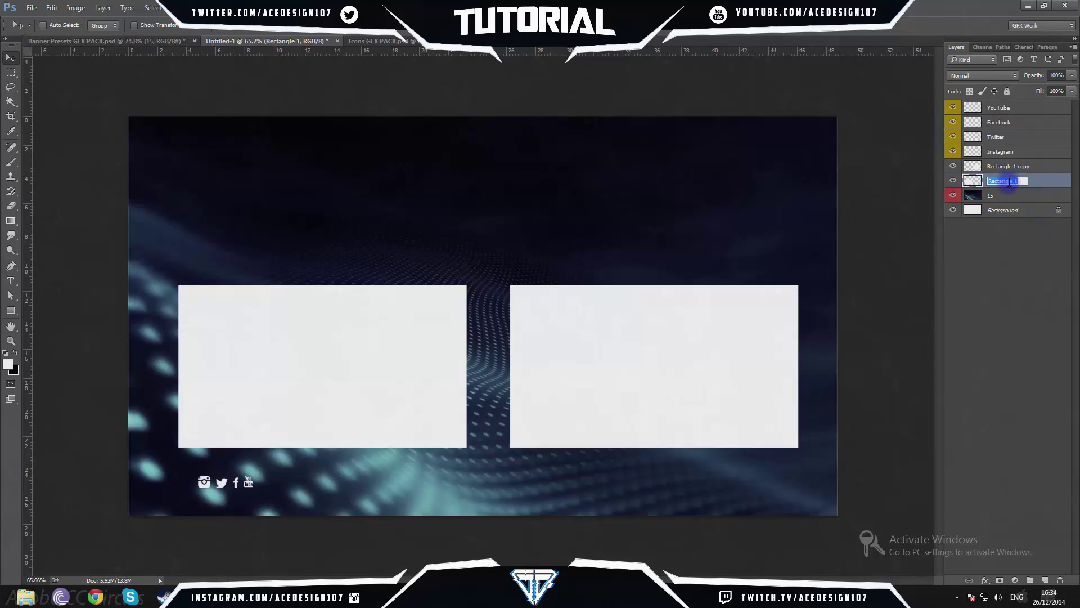
key("Return")
double_click(1015, 167)
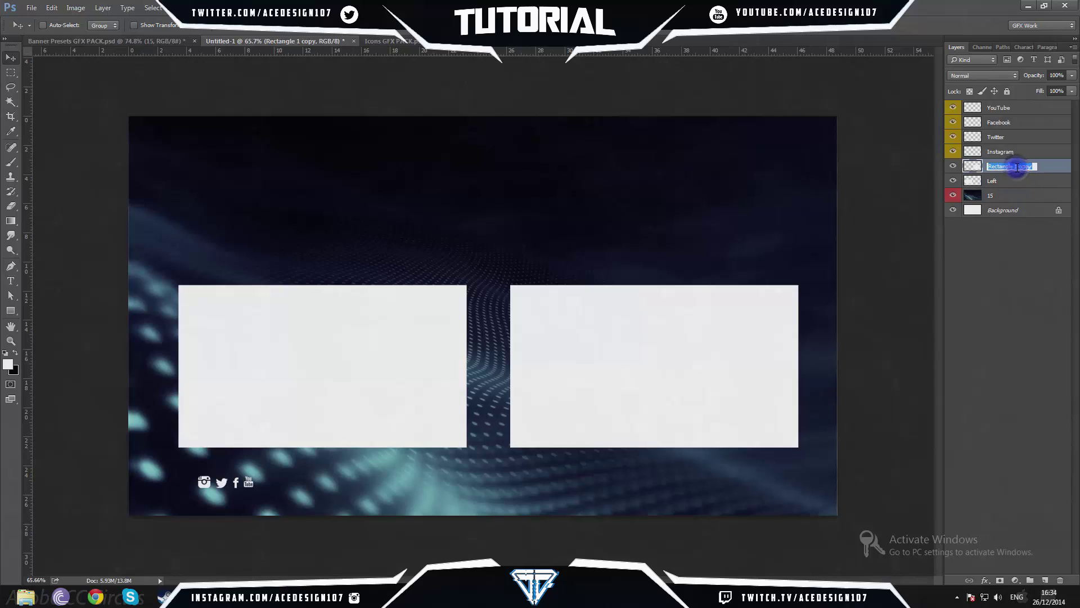
type("Right")
key("Return")
left_click(952, 166)
left_click(952, 166)
left_click(952, 180)
left_click(953, 180)
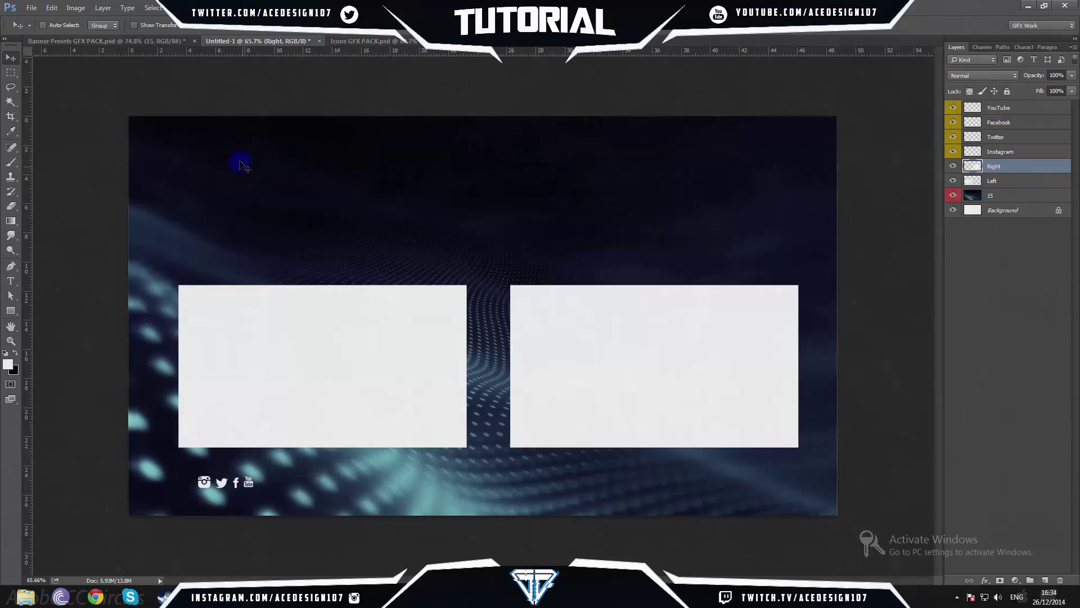
- Draw a horizontal rectangle about 1192 × 138 px near the canvas's upper edge and fill it with bright cyan-blue
left_click_drag(11, 310, 38, 313)
left_click_drag(262, 144, 703, 195)
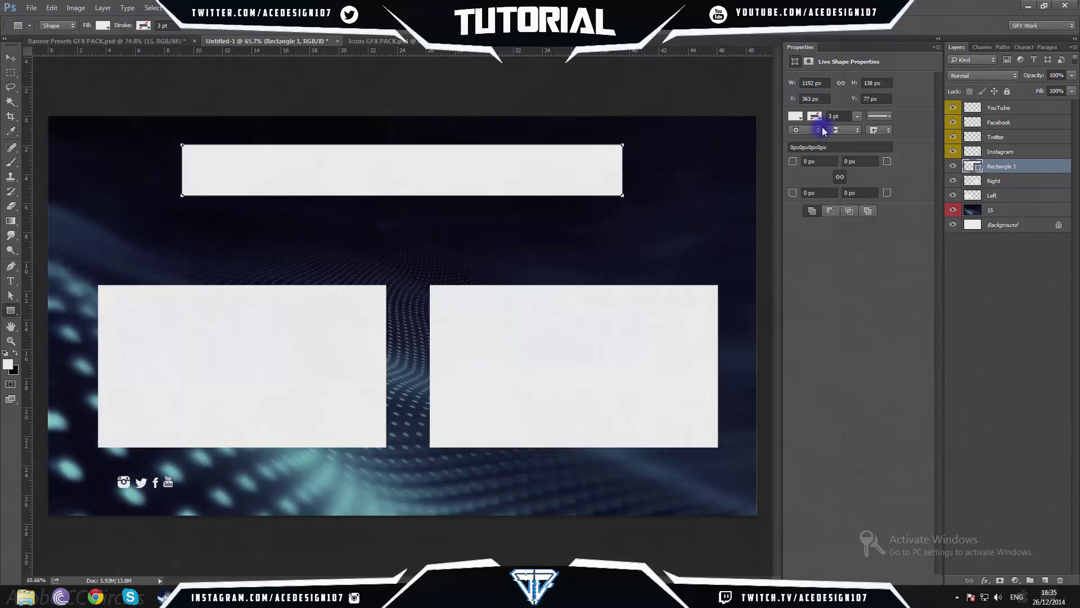
left_click(794, 117)
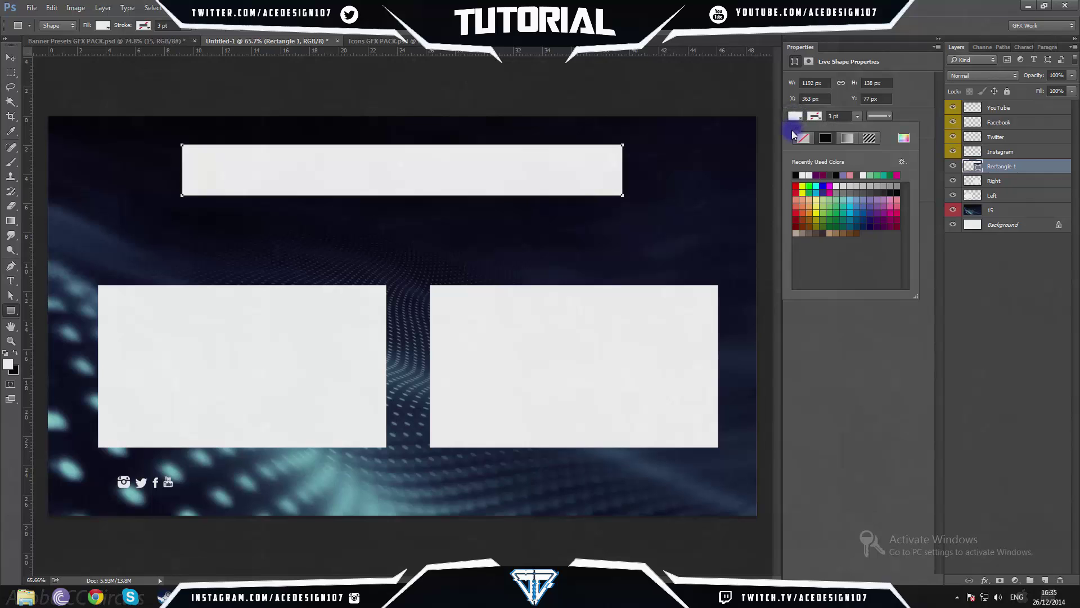
left_click(856, 219)
left_click(853, 226)
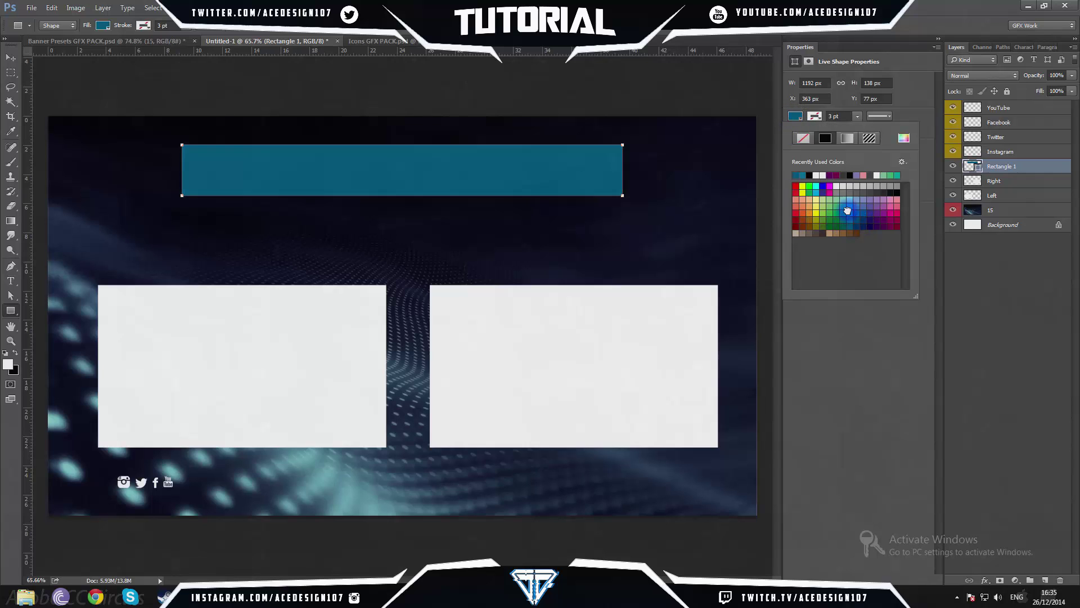
left_click(848, 209)
left_click(853, 207)
left_click(849, 226)
left_click(850, 213)
- Dismiss the live shape properties and rasterize the blue bar's layer
left_click(938, 46)
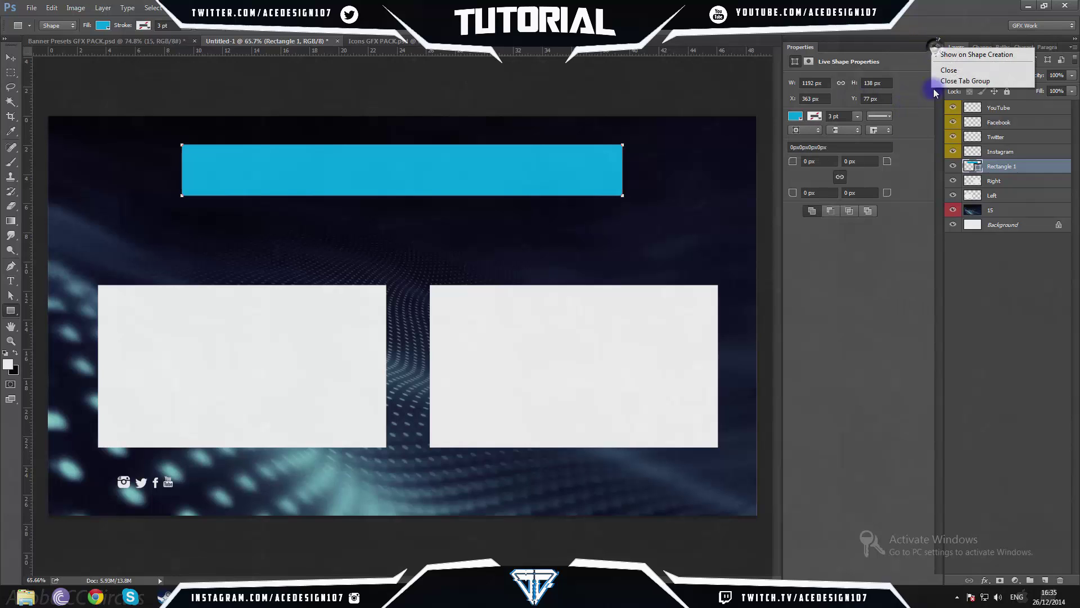
left_click(1060, 71)
right_click(1029, 165)
left_click(1007, 262)
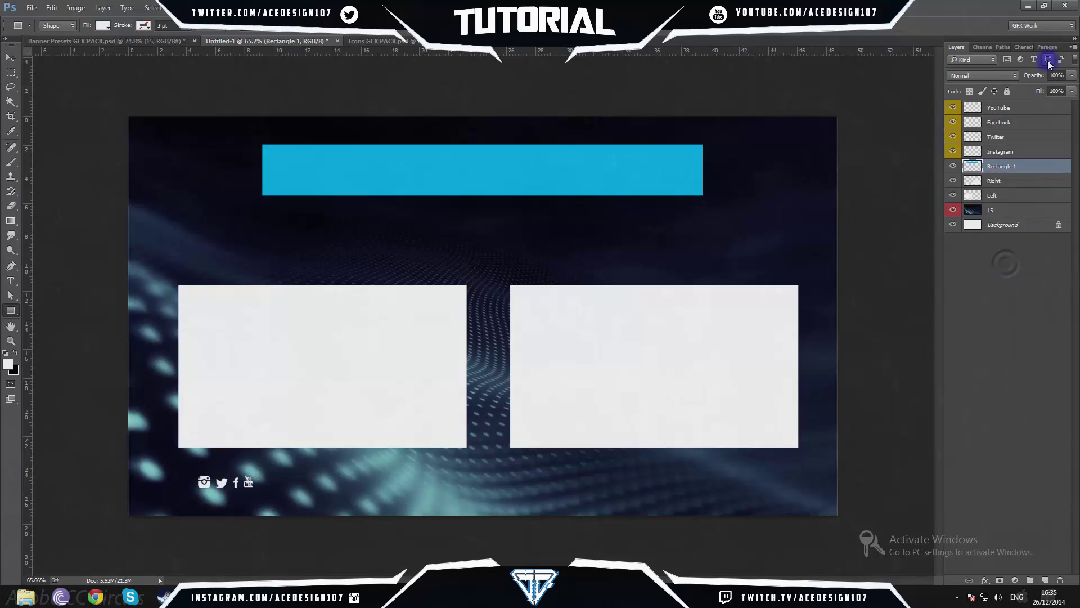
- Lower the blue bar layer's opacity to 25%
left_click(1072, 75)
left_click_drag(1071, 87, 1025, 90)
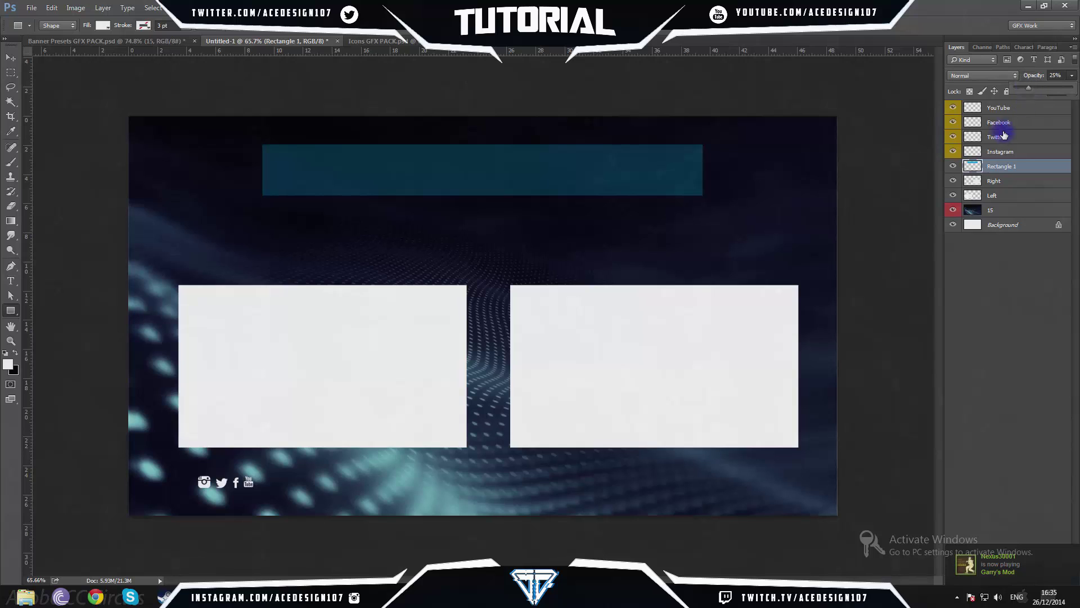
left_click(1002, 171)
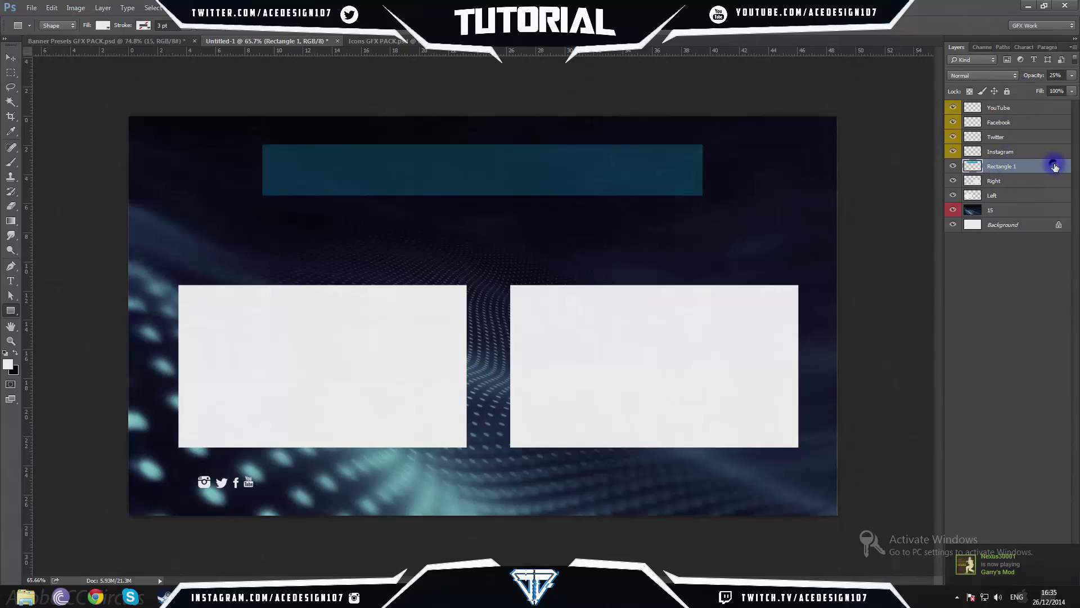
- Open the Hue/Saturation adjustment for the blue bar and accept it with hue, saturation and lightness at 0
key("i")
key("ctrl+u")
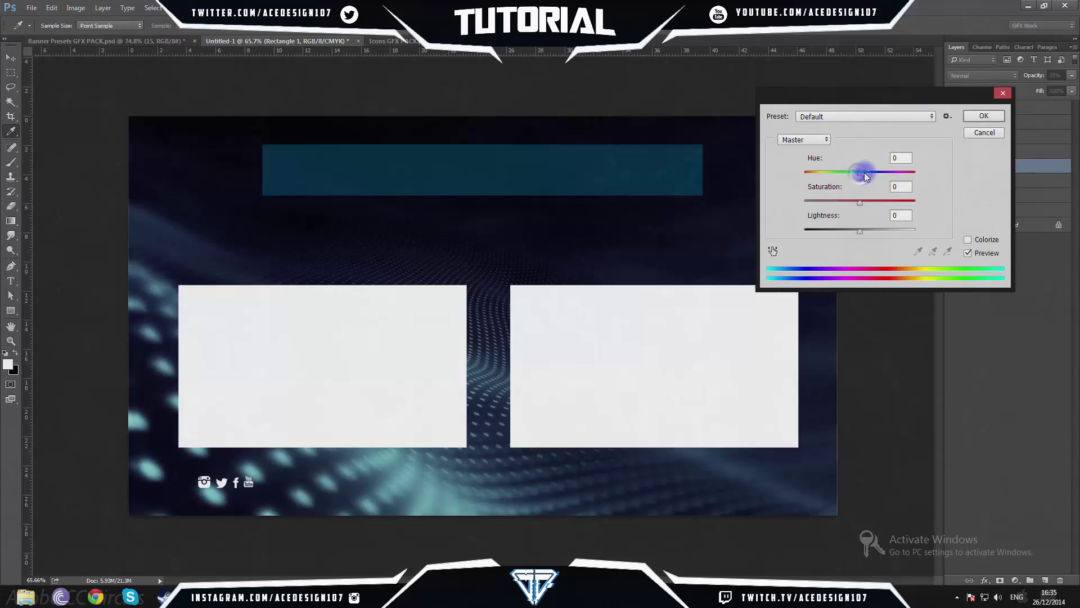
left_click(977, 117)
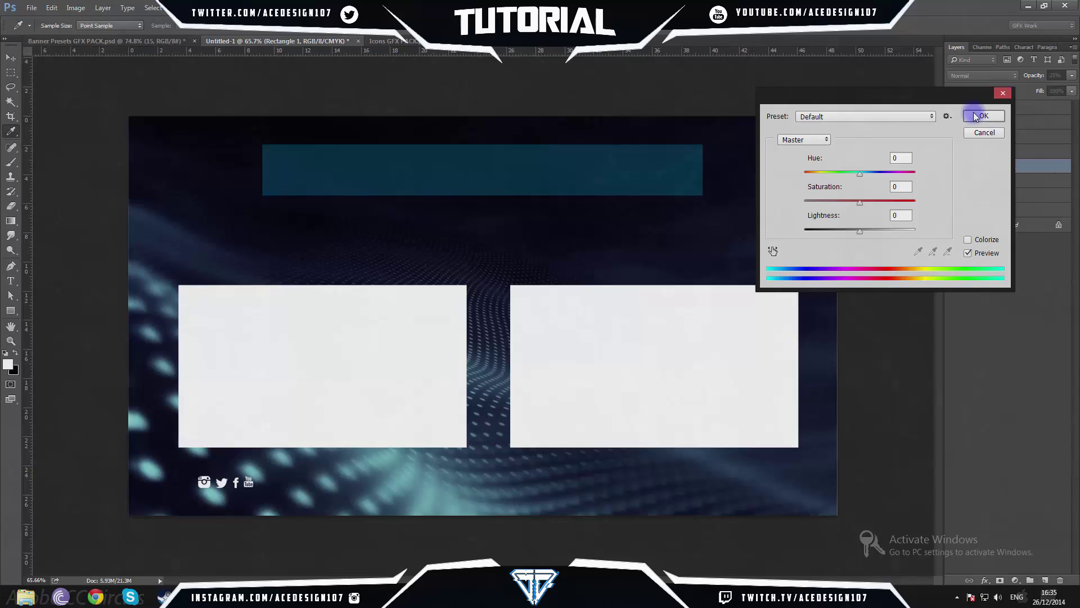
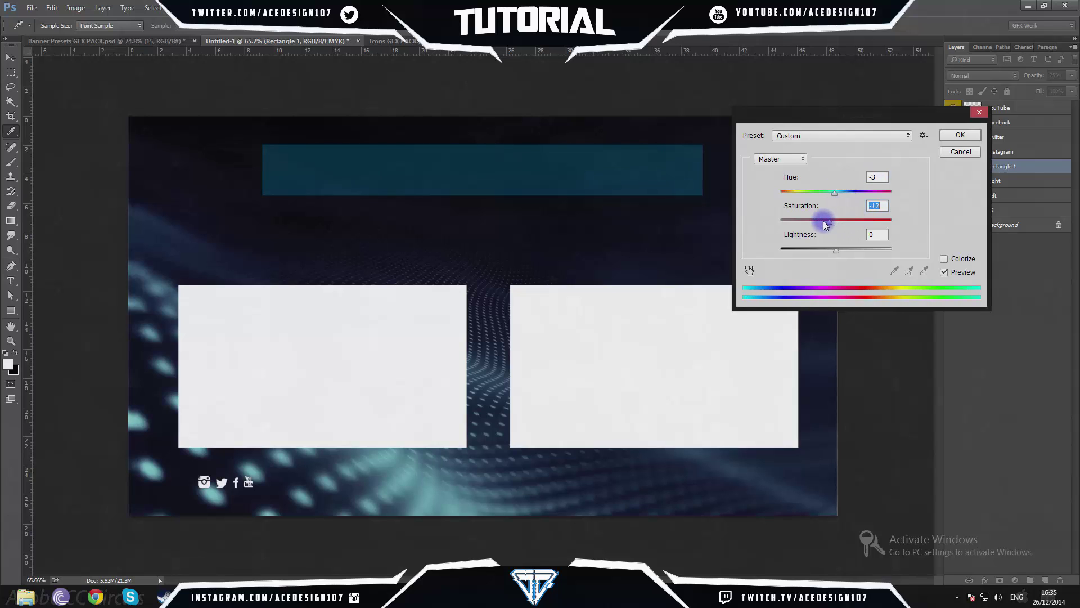
- Adjust the blue bar's Hue/Saturation to hue -3, saturation +71 and lightness +29
mouse_move(837, 250)
left_mouse_down()
mouse_move(868, 253)
mouse_move(854, 248)
left_mouse_up()
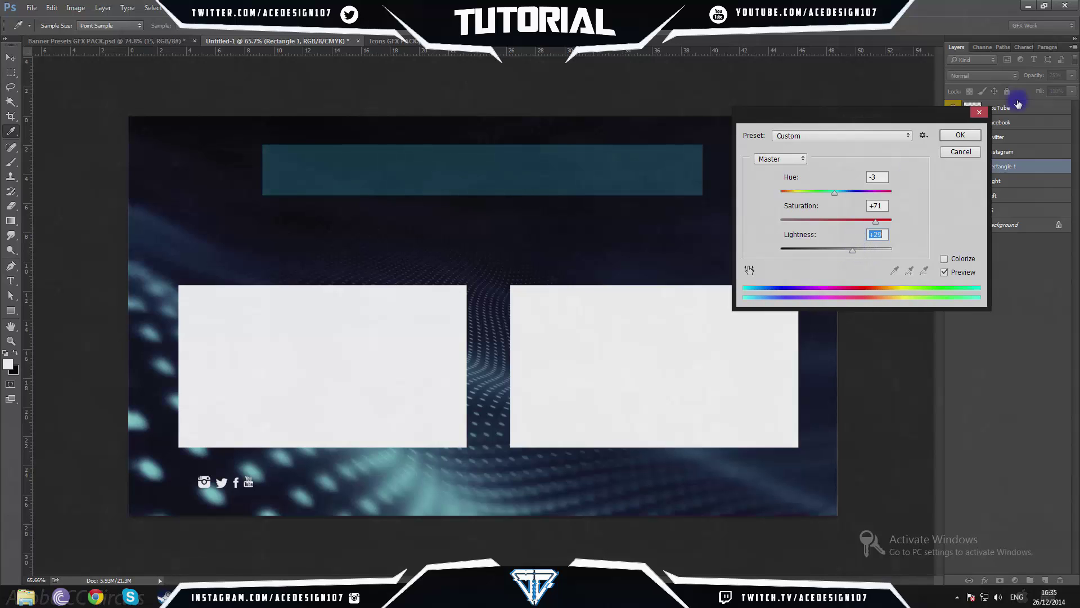
left_click(960, 135)
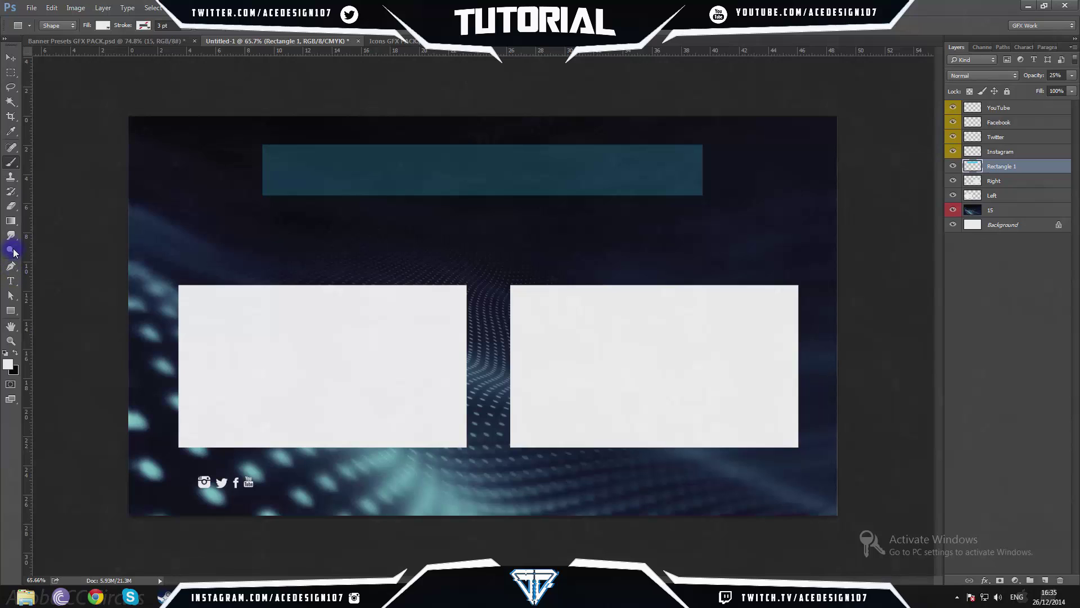
left_click(13, 163)
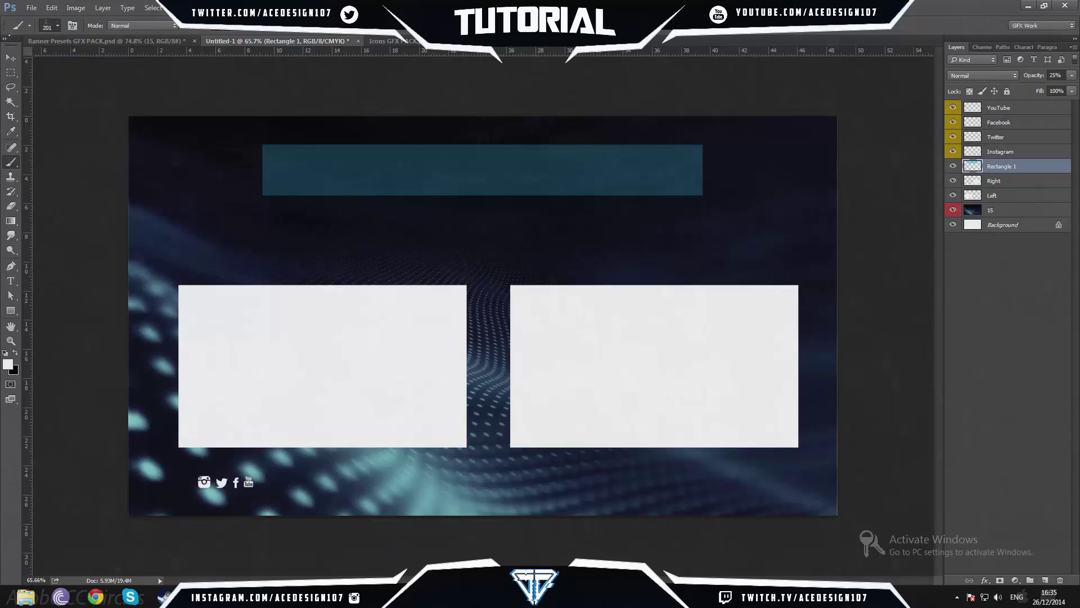
left_click(56, 27)
left_click(68, 28)
mouse_move(723, 595)
left_click(722, 555)
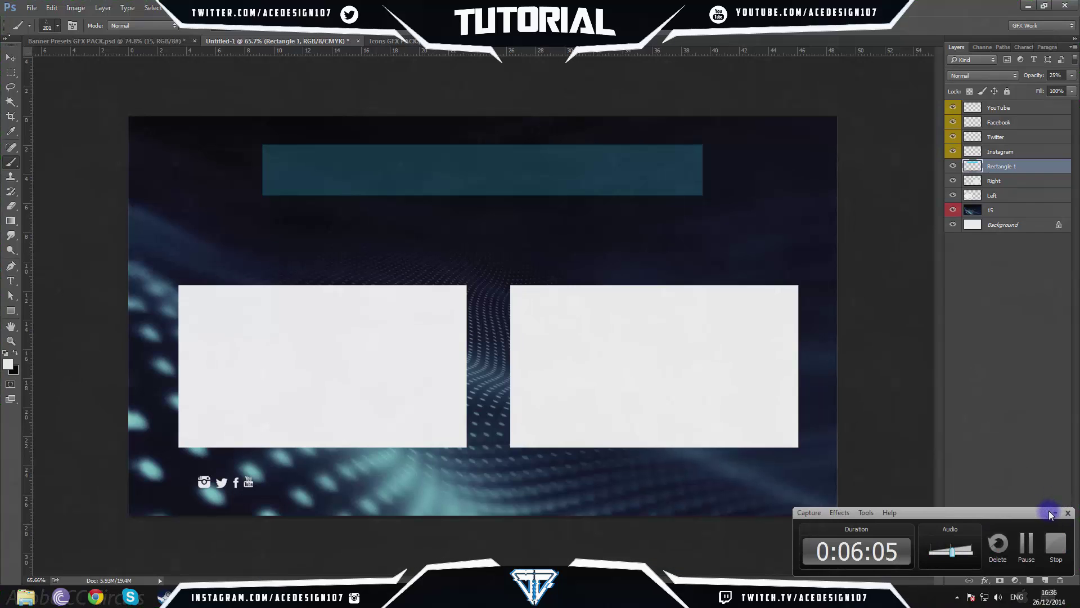
left_click(1055, 513)
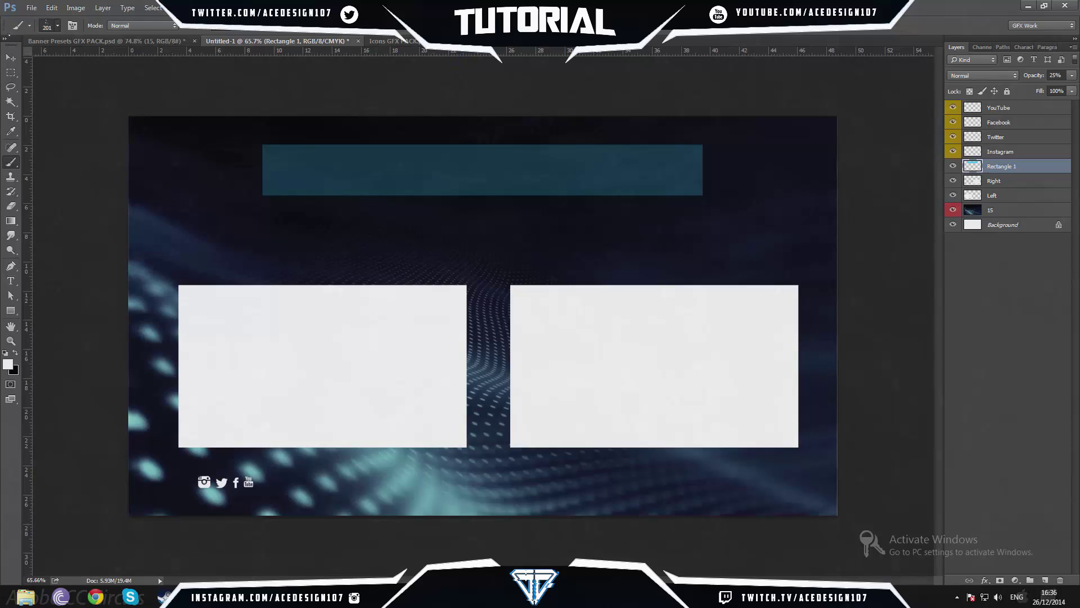
left_click(738, 595)
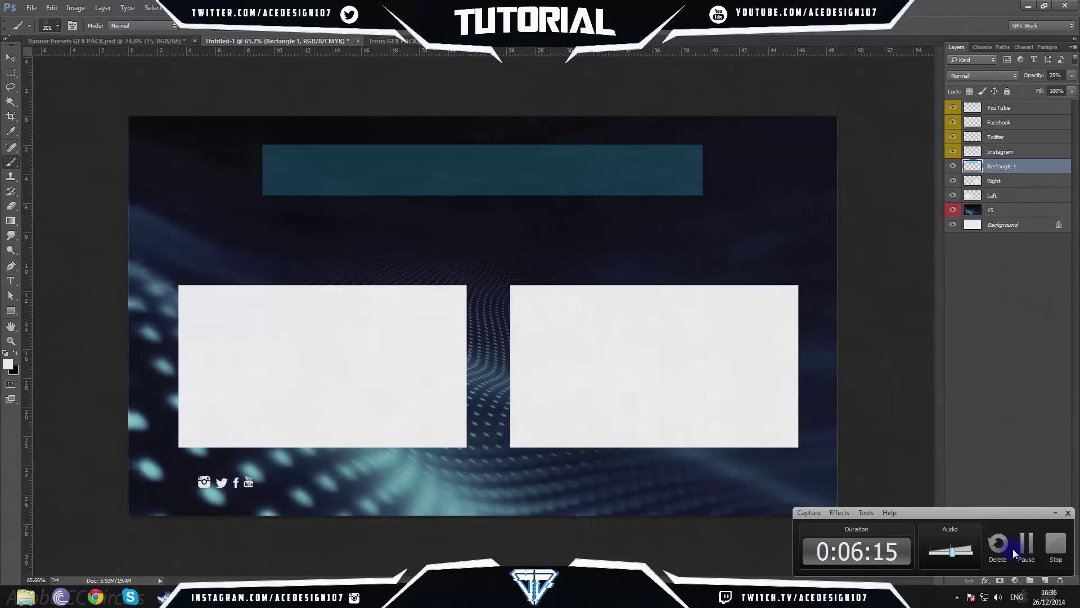
left_click(1028, 542)
- Give the Brush tool a soft round tip at size 136 px and select the blue bar's layer
left_click(58, 25)
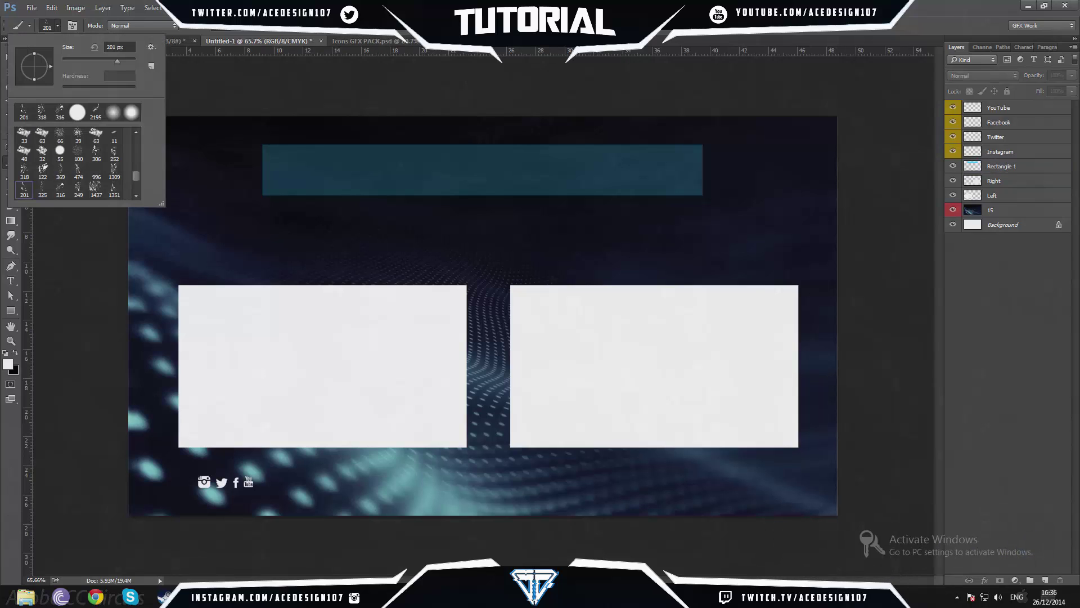
left_click(113, 112)
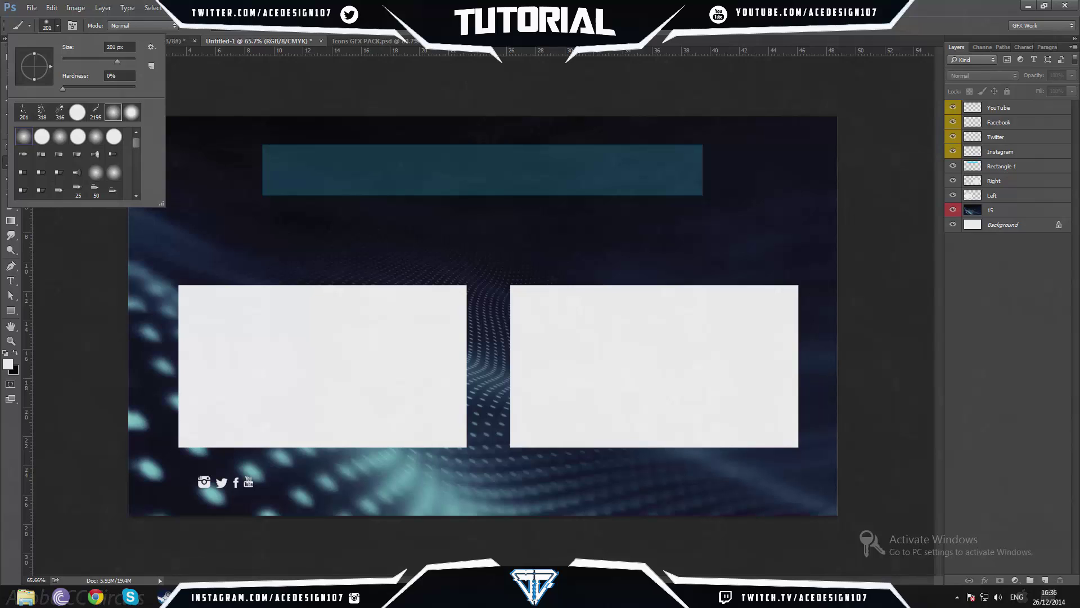
left_click(318, 91)
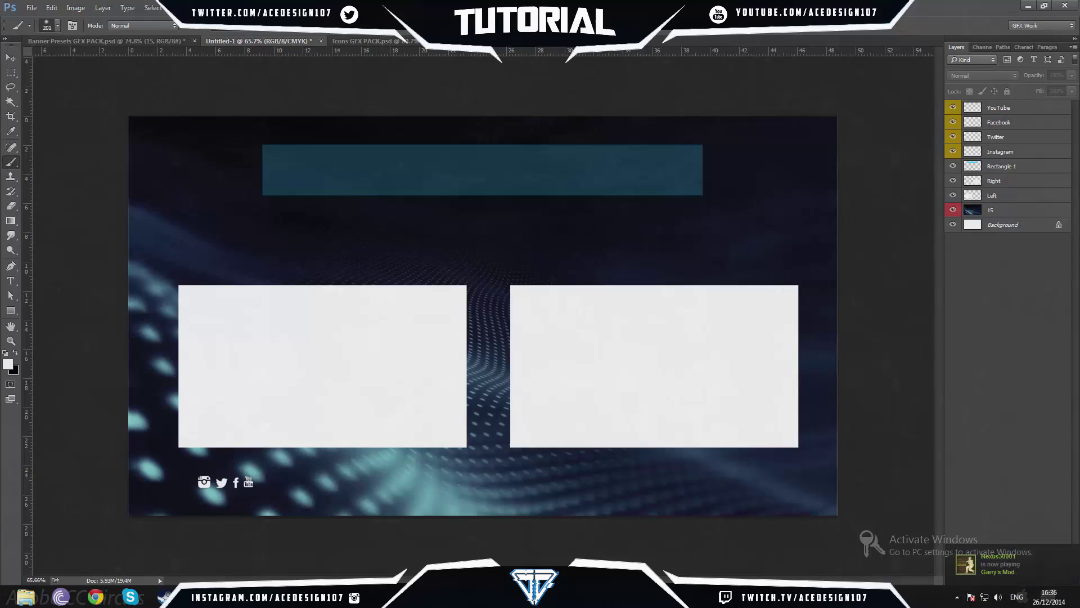
left_click(58, 25)
left_click_drag(117, 61, 110, 61)
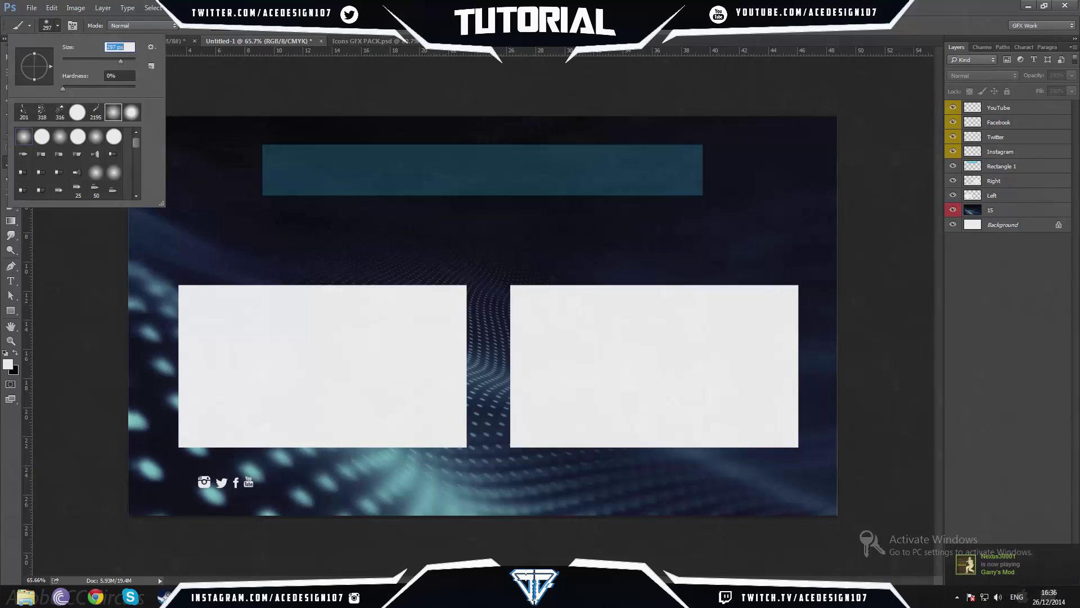
type("136")
key("Return")
left_click(1001, 167)
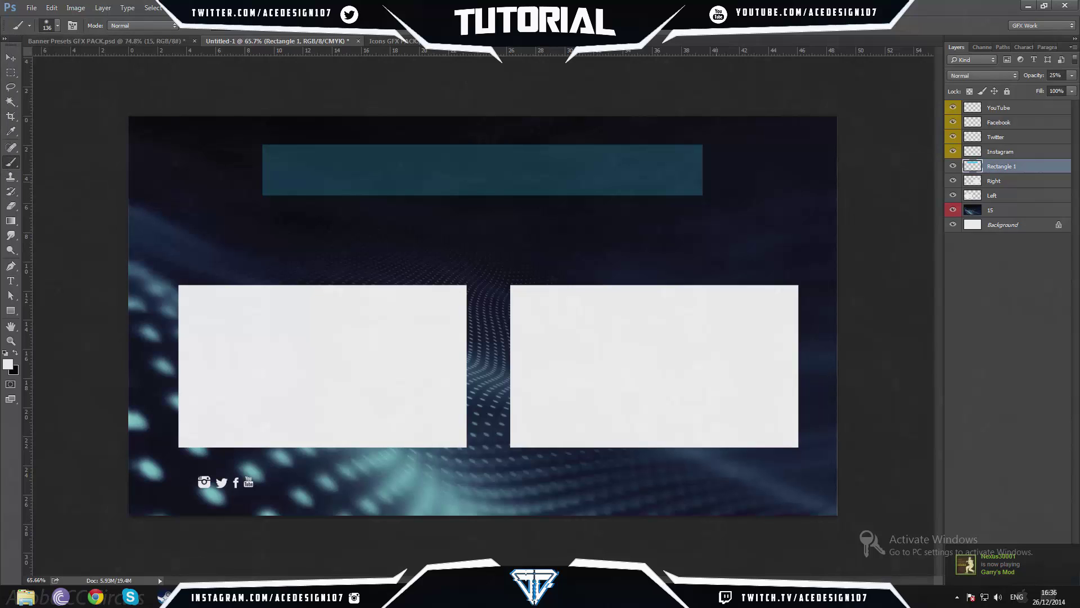
- Try a single white dab with a soft 452 px brush just beyond the blue bar's right end
left_click(57, 26)
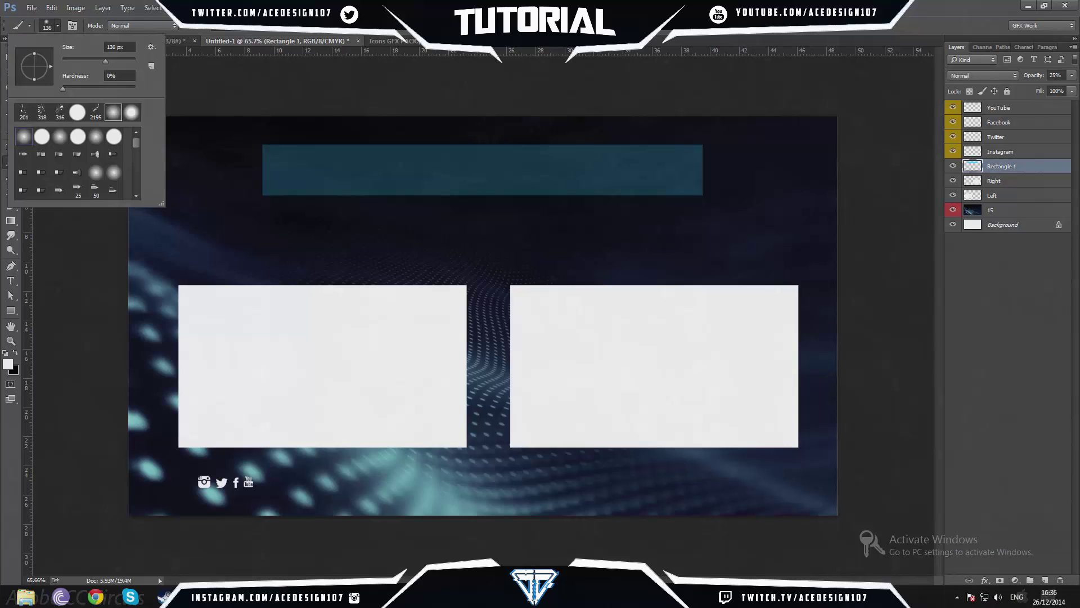
left_click_drag(105, 62, 114, 62)
left_click_drag(125, 61, 126, 61)
key("Return")
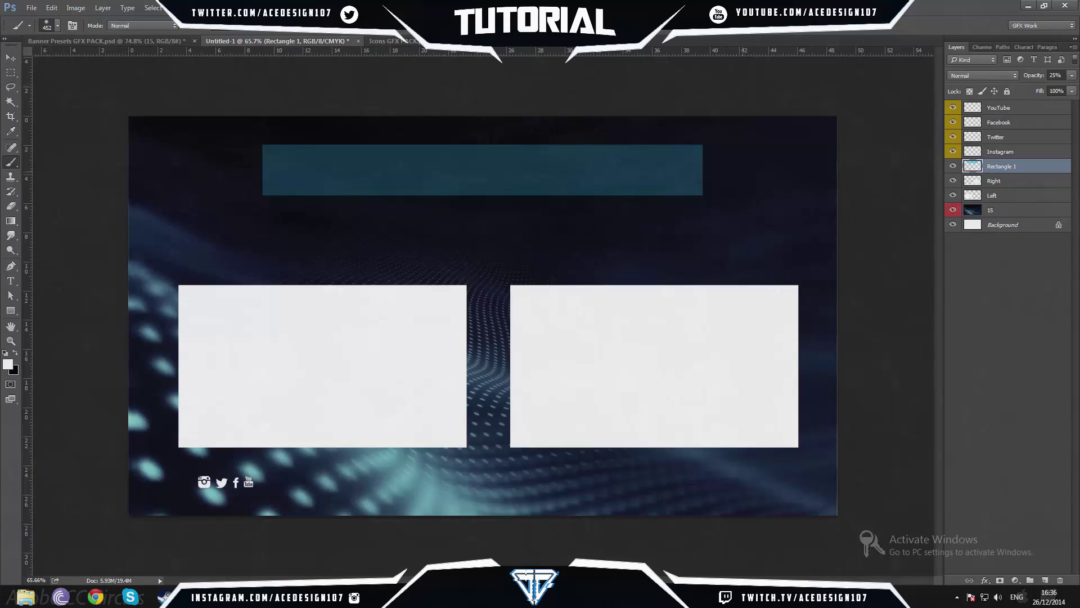
left_click(754, 171)
left_click(753, 170)
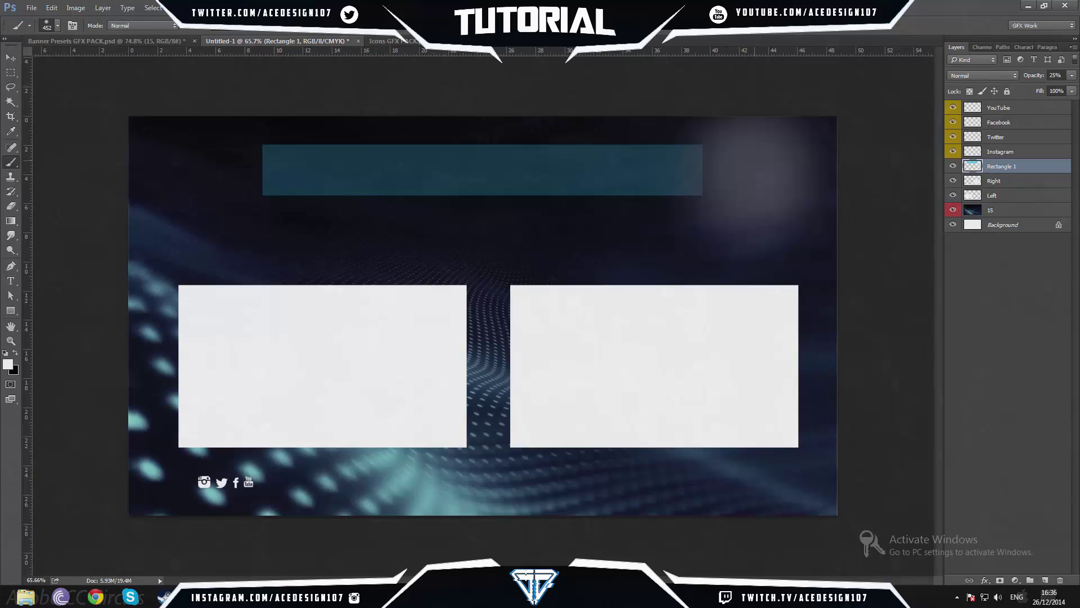
key("ctrl+z")
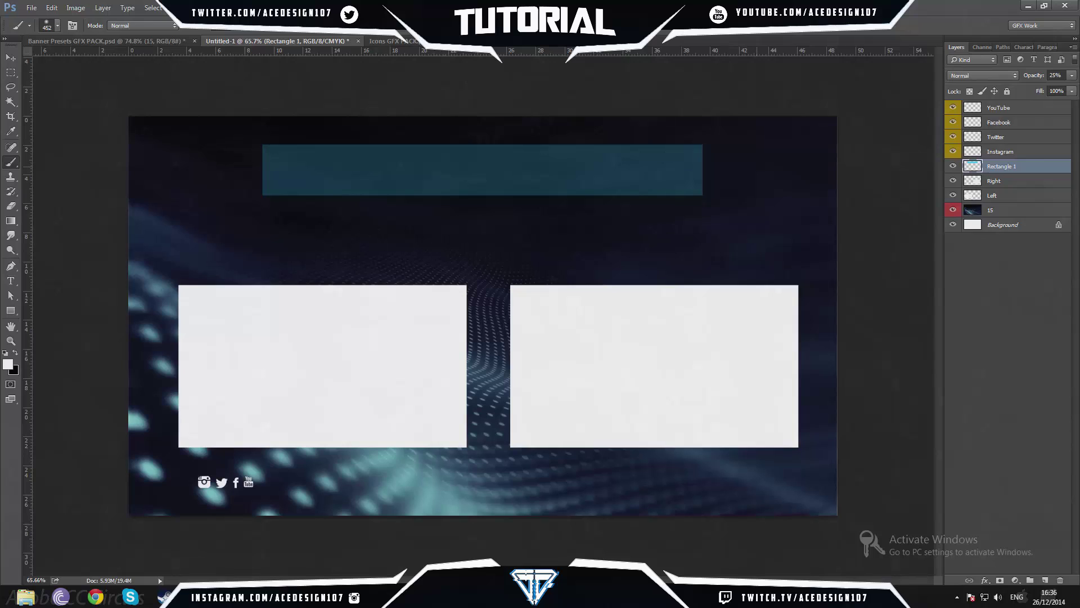
- Fade out the blue bar's right end with a soft-edged 297 px Eraser
key("e")
left_click(58, 26)
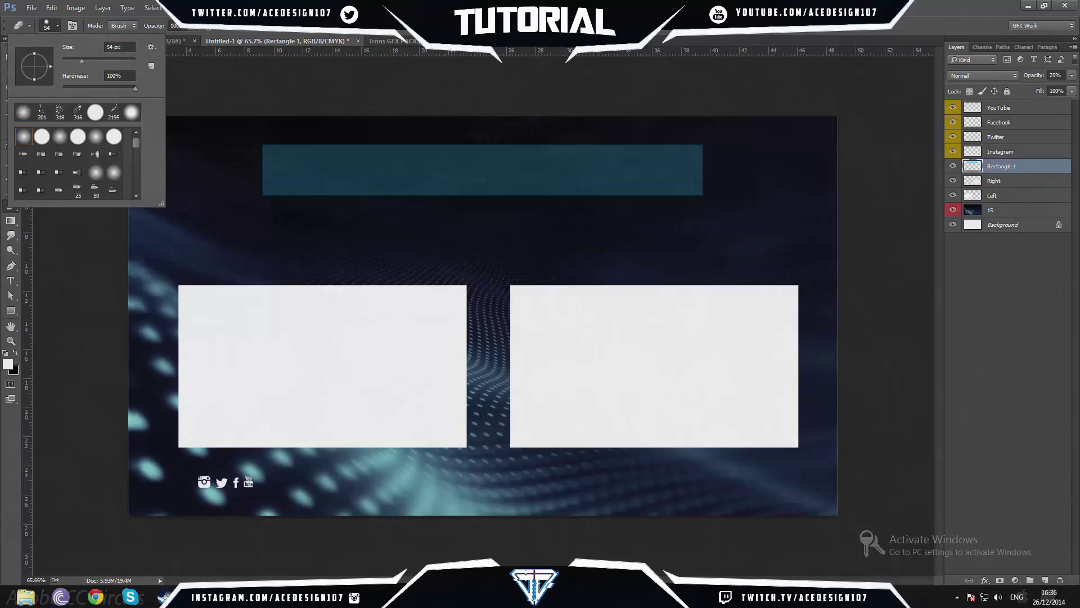
double_click(116, 47)
left_click_drag(97, 62, 62, 89)
key("Return")
left_click(737, 170)
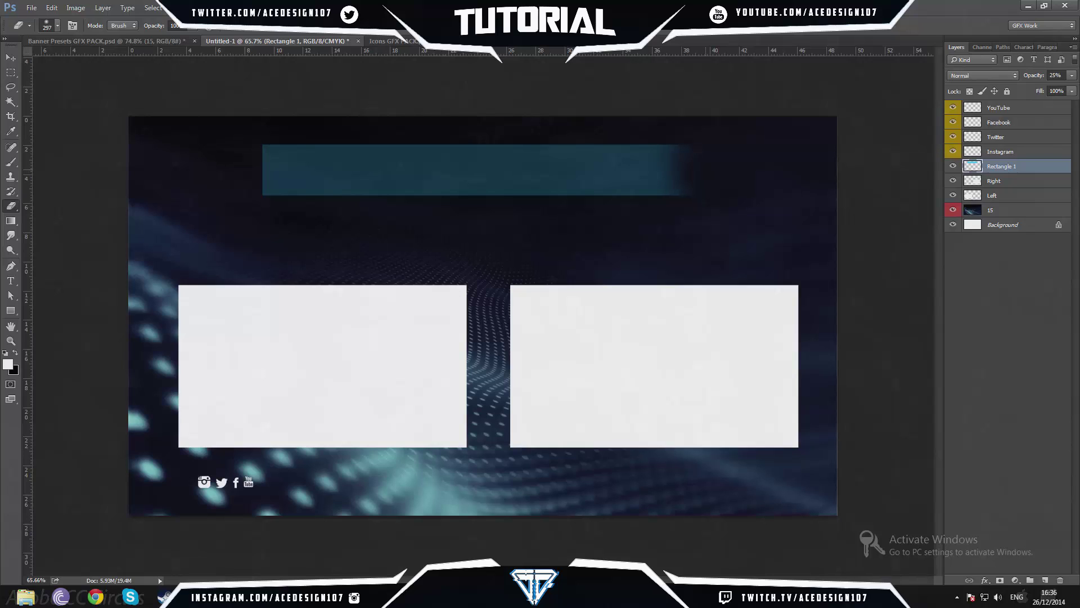
left_click(700, 170)
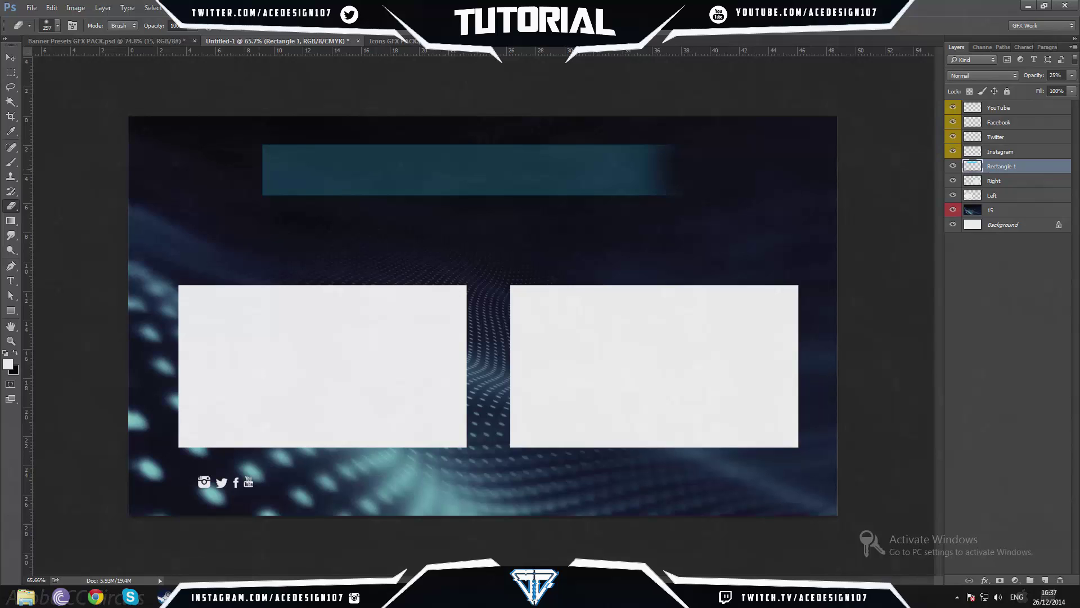
- Fade out the blue bar's left end with the same soft Eraser to match the right end
left_click(260, 169, "shift")
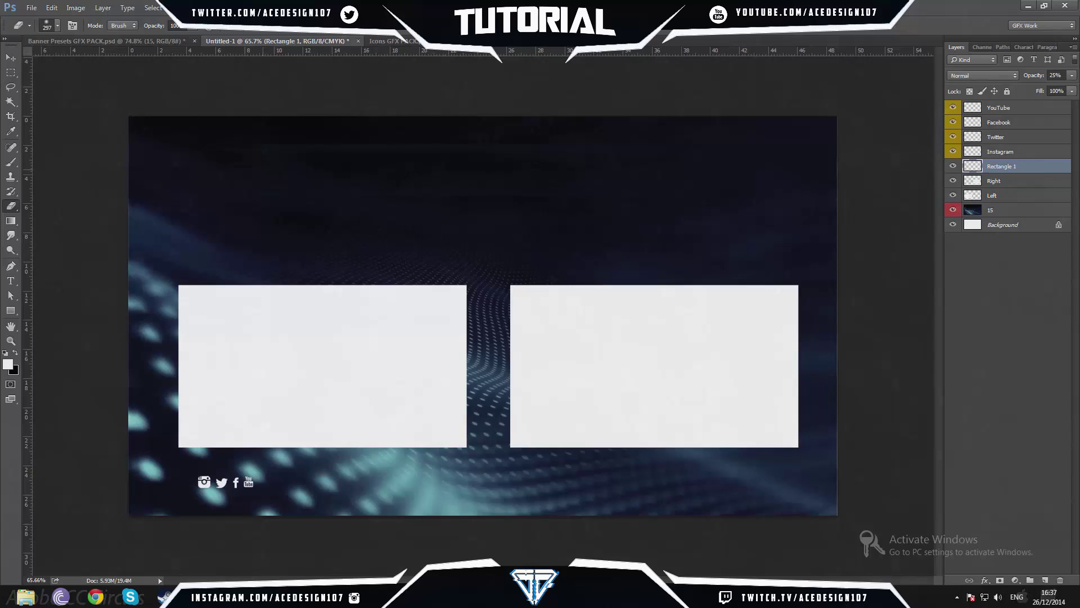
key("ctrl+z")
left_click(262, 169)
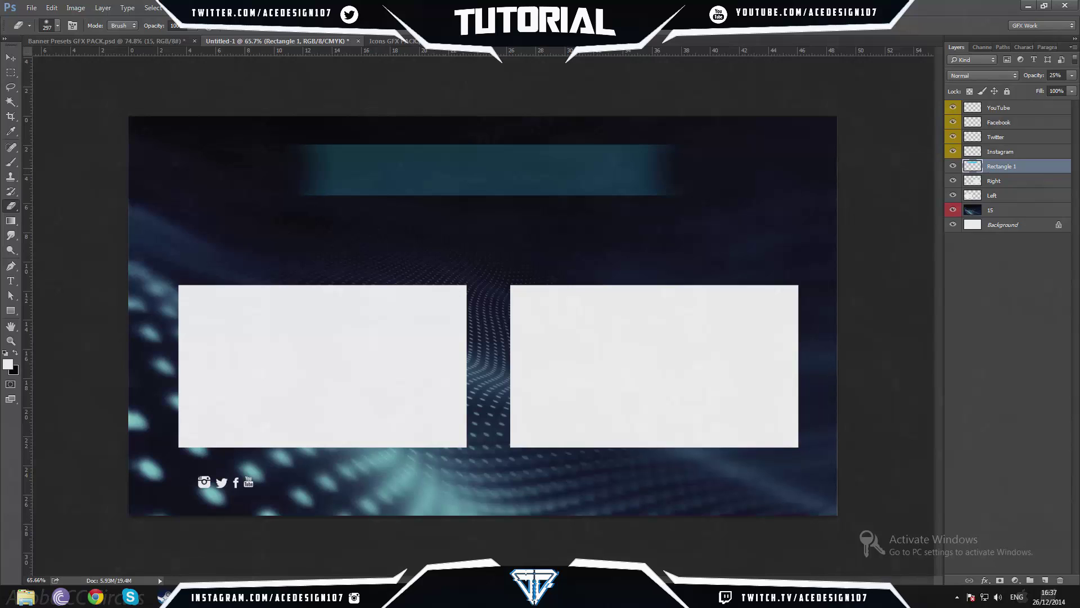
left_click(288, 170)
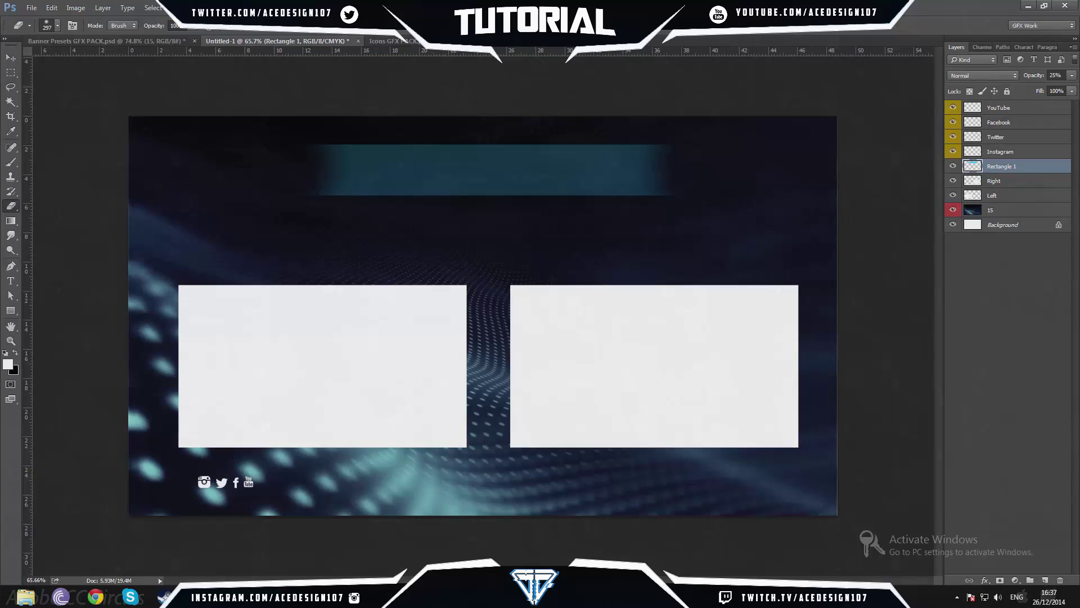
- Rename the blue bar's layer as Banner
double_click(1001, 166)
type("Banner")
key("Return")
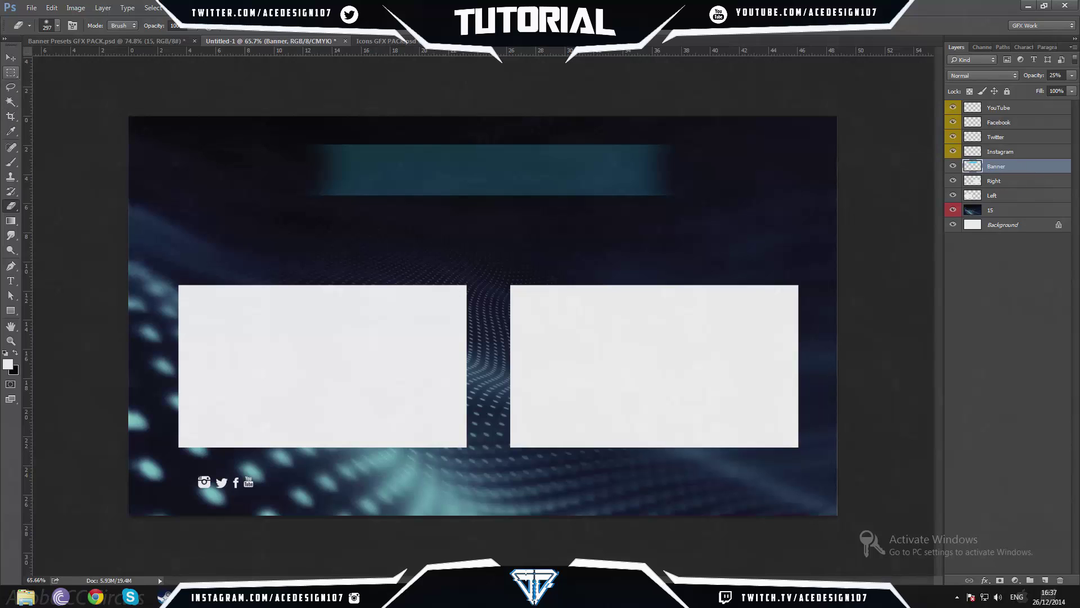
- Add the white text IGunMenHD in Berate The Elementary Regular between the blue banner and the white boxes
left_click_drag(10, 280, 68, 280)
left_click(140, 25)
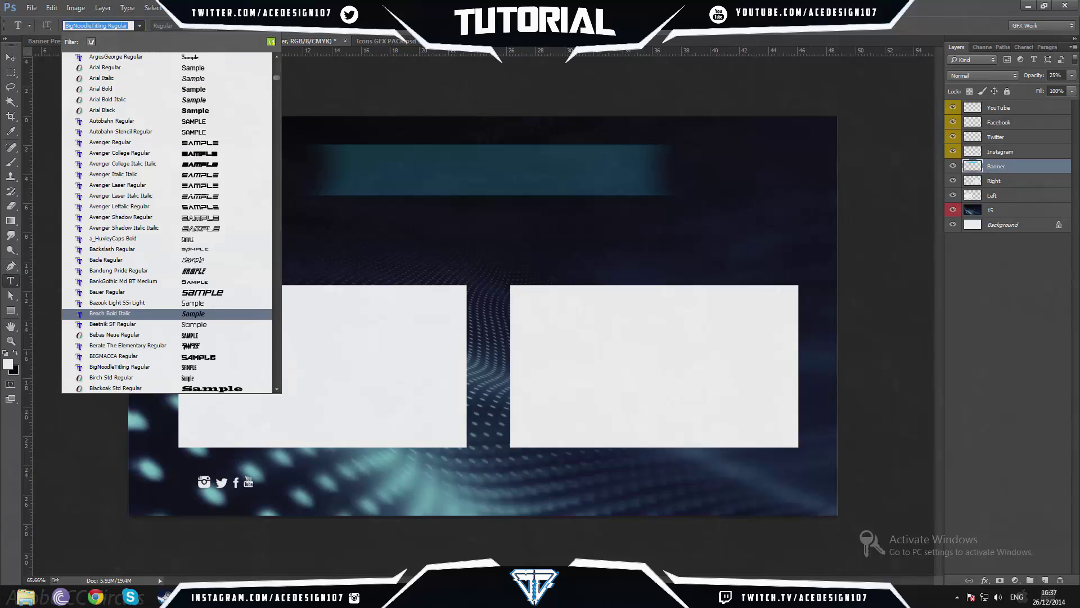
left_click(127, 346)
left_click(376, 249)
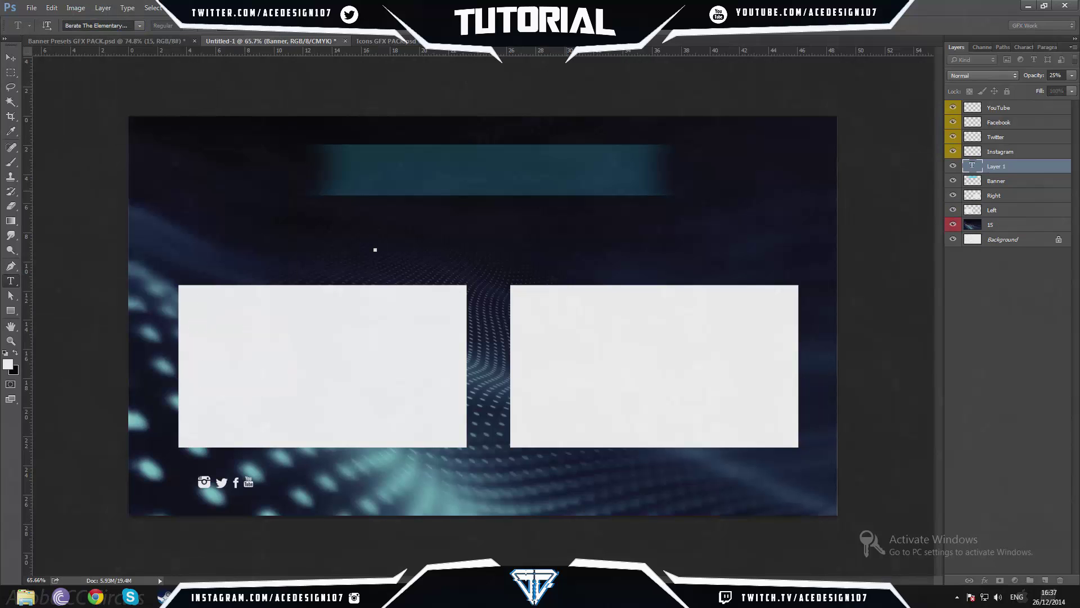
type("/GUNMENKO")
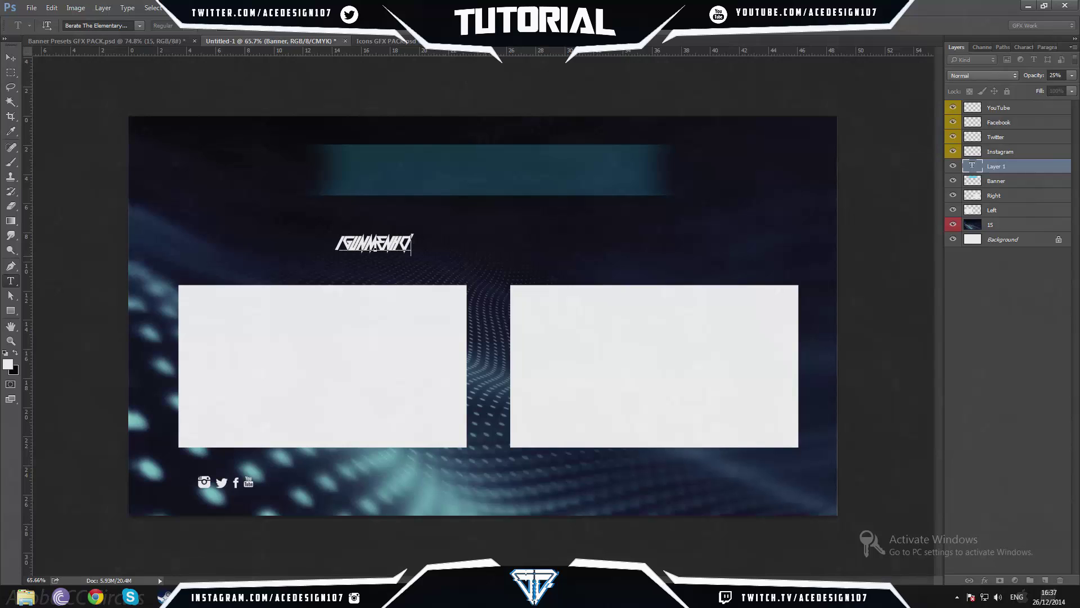
key("Return")
key("ctrl+Return")
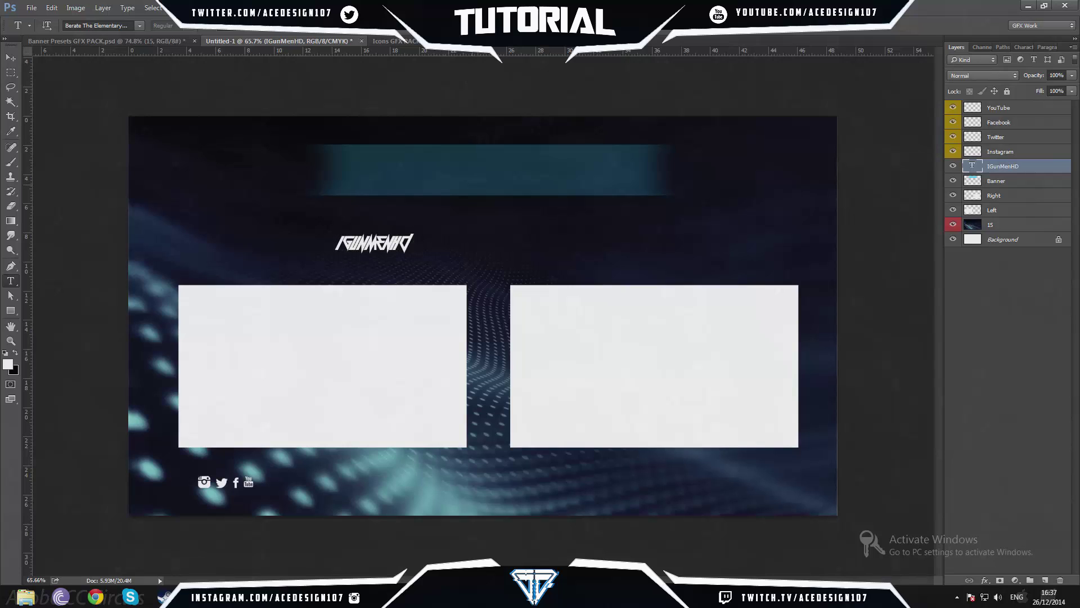
- Preview the IGunMenHD text in the fonts listed alphabetically before Berate The Elementary
left_click(139, 25)
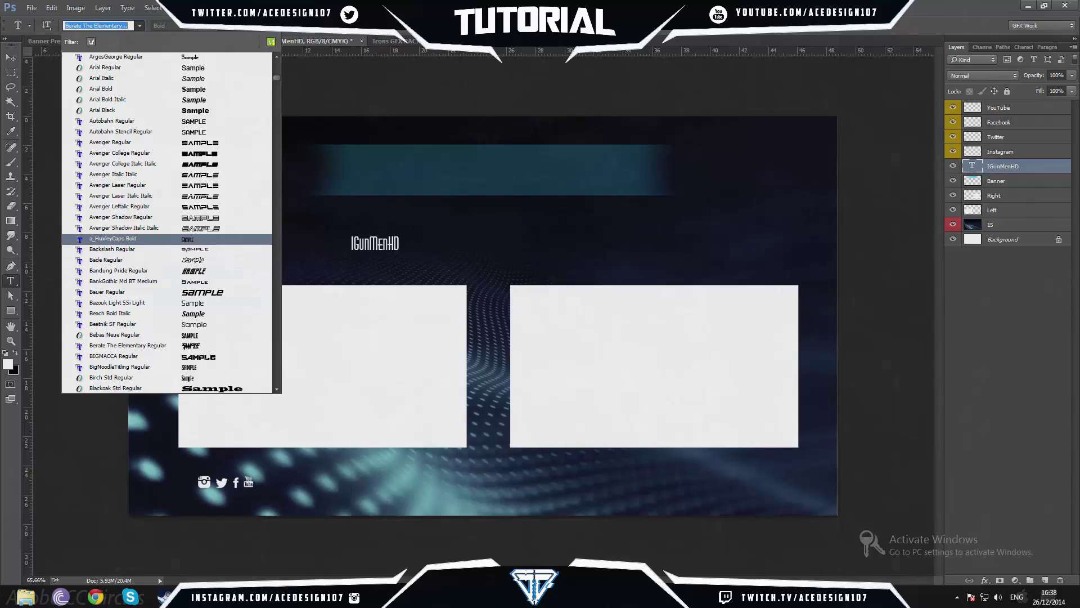
scroll(169, 131, "up", 4)
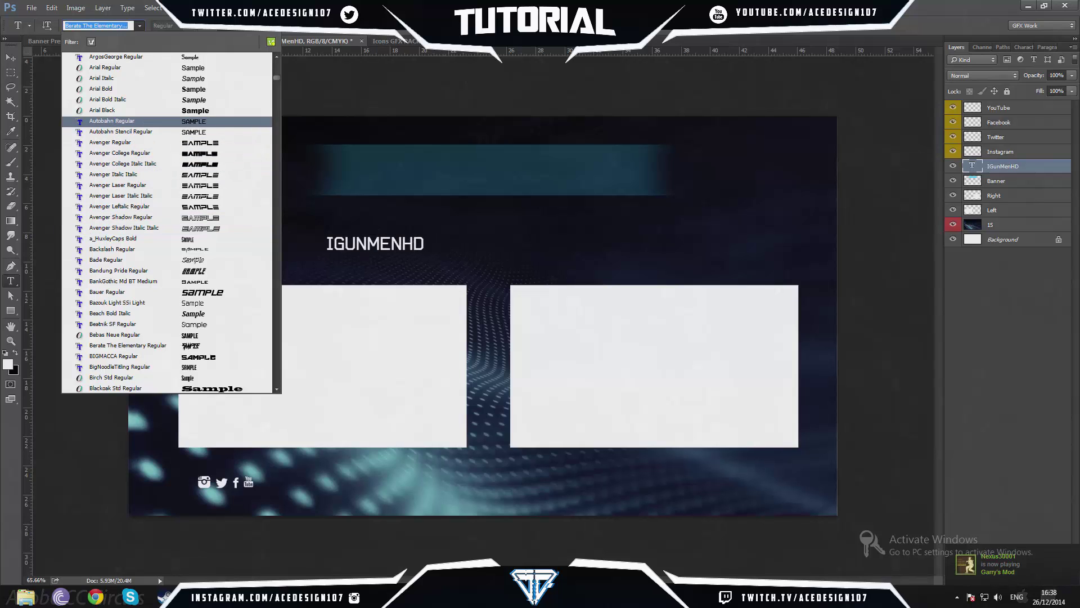
scroll(168, 132, "up", 4)
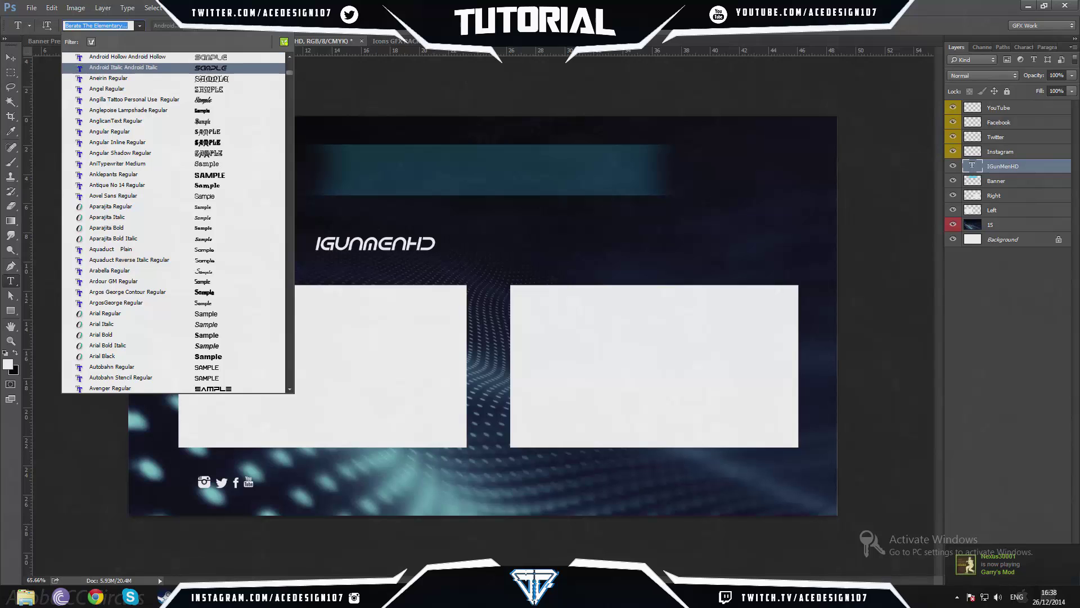
scroll(168, 131, "up", 2)
scroll(169, 132, "up", 1)
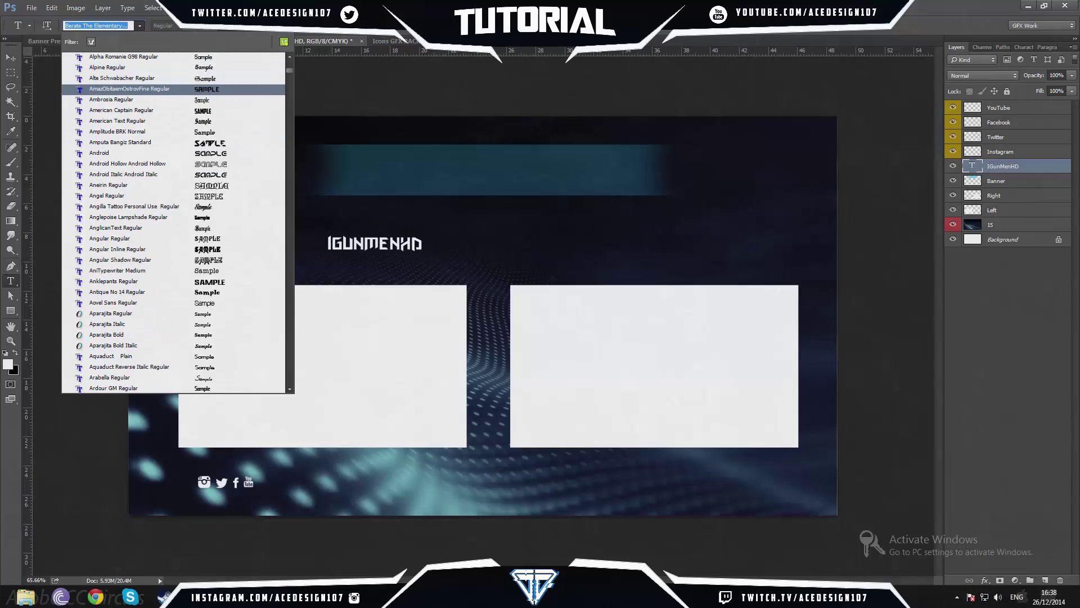
scroll(169, 89, "up", 3)
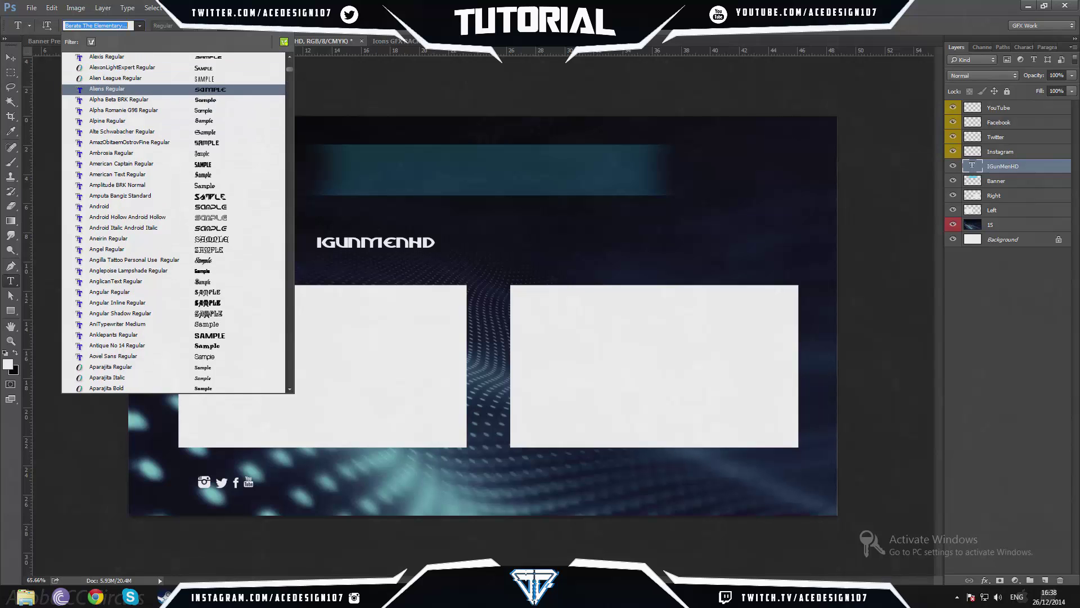
scroll(168, 93, "up", 5)
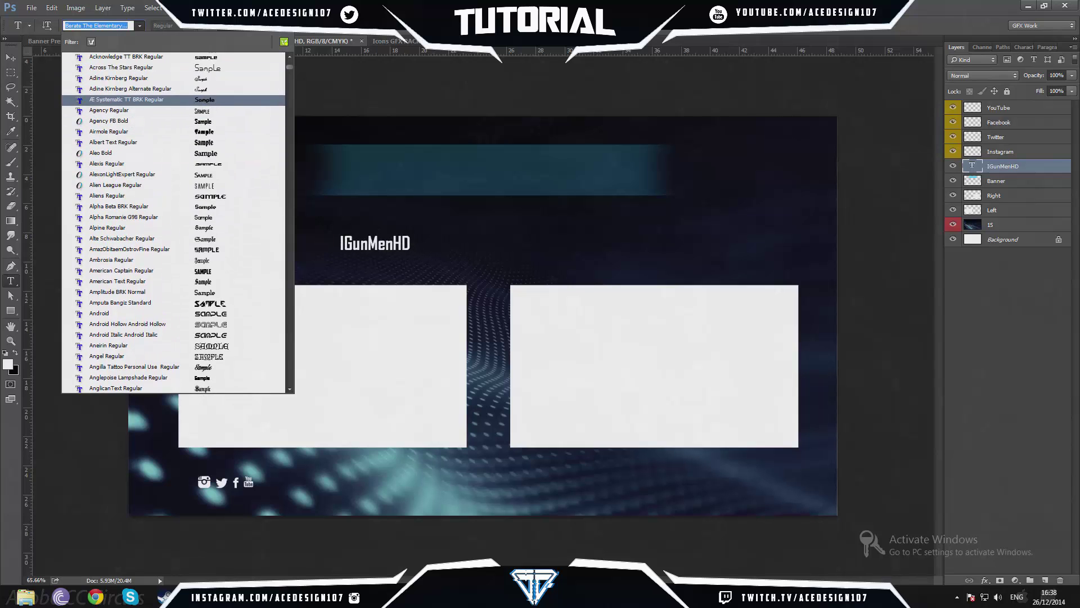
scroll(168, 99, "up", 3)
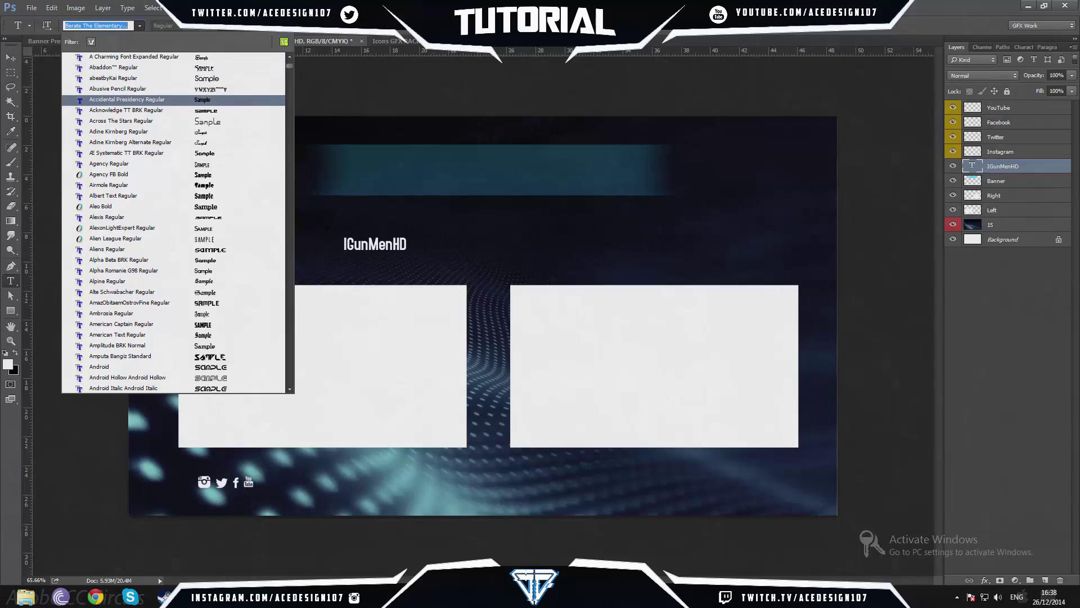
key("BackSpace")
scroll(169, 99, "up", 2)
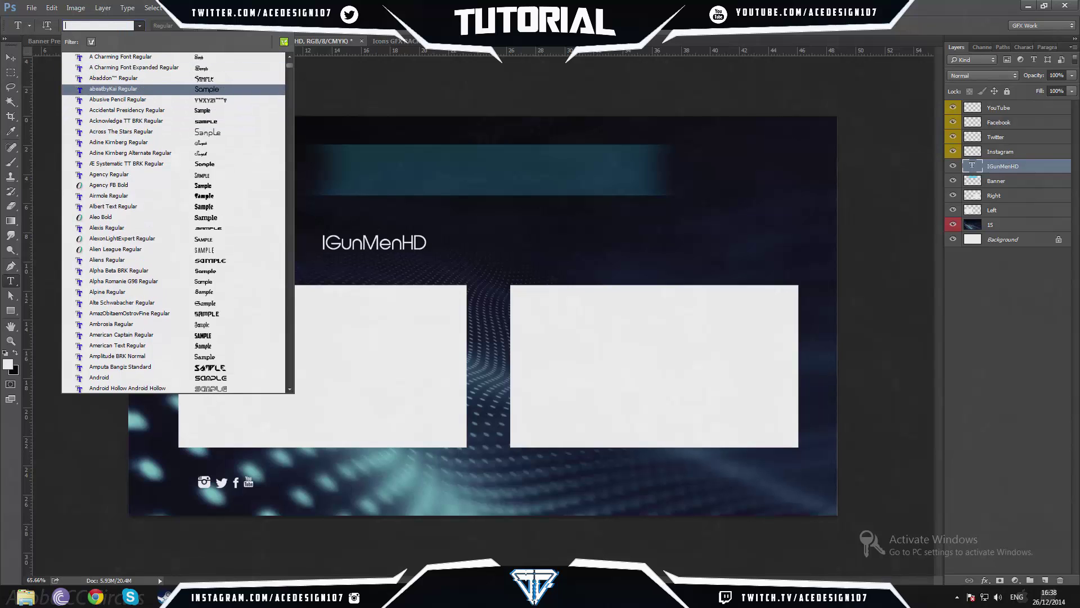
scroll(169, 95, "up", 2)
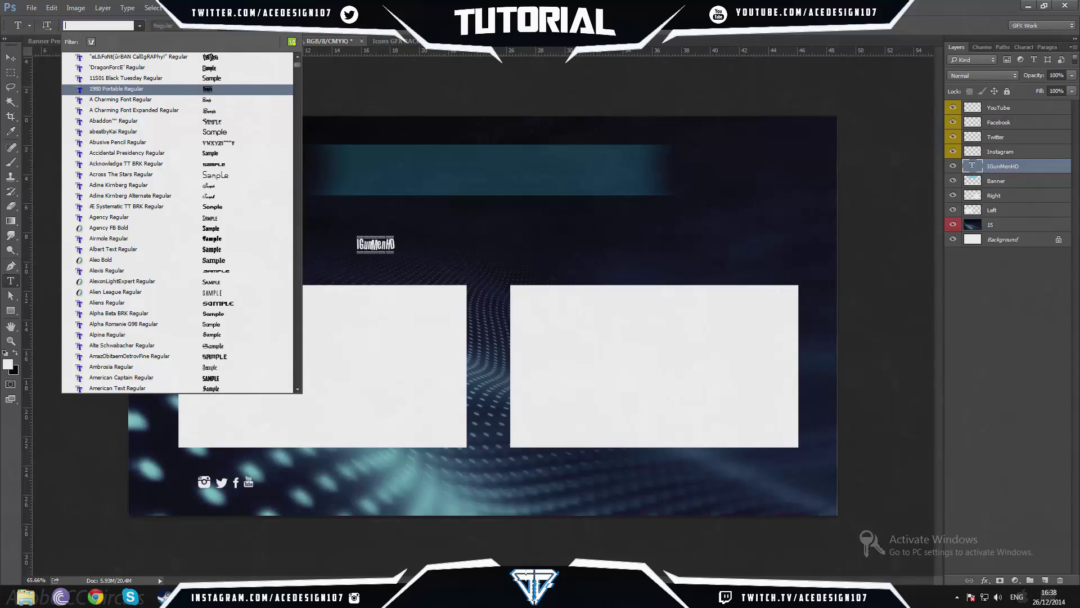
key("Down")
key("Up")
key("Up")
key("Down")
key("Down")
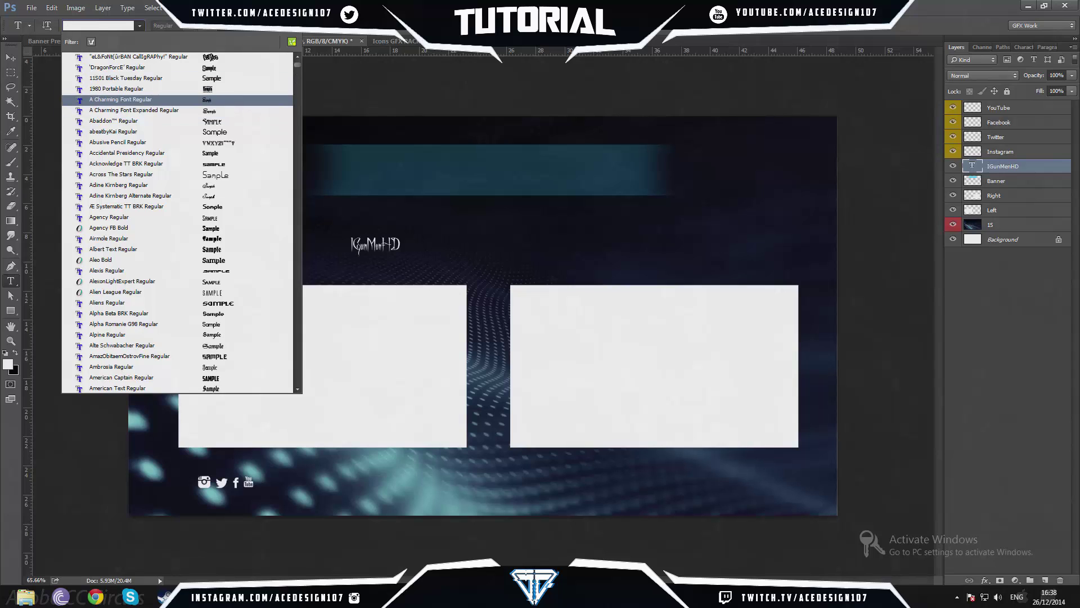
key("Escape")
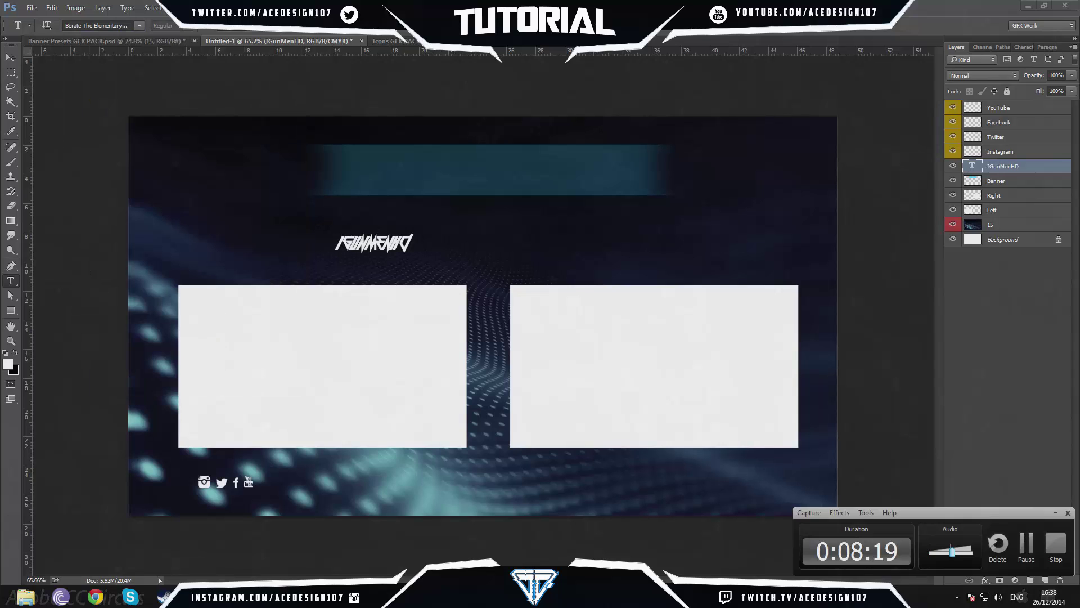
- Change the IGunMenHD text's font to American Captain Regular
left_click(138, 26)
scroll(264, 113, "up", 4)
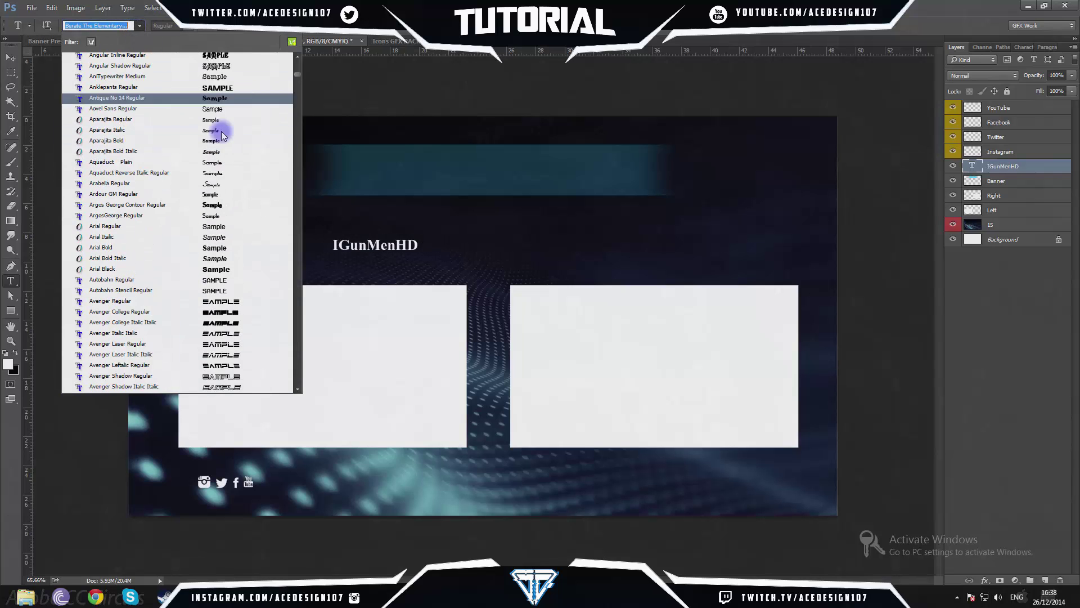
scroll(214, 99, "up", 3)
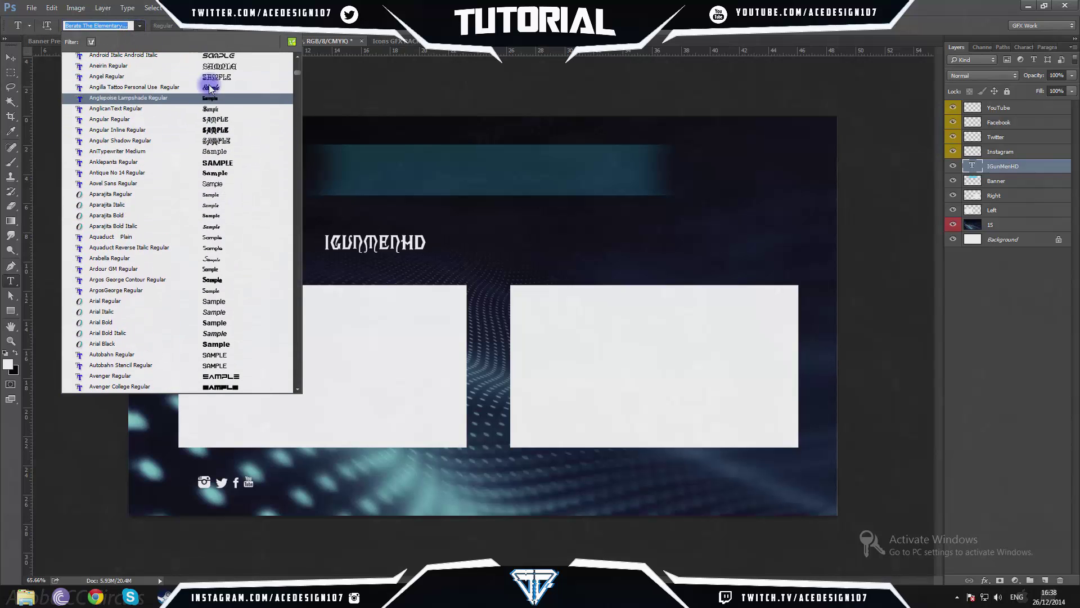
scroll(211, 96, "up", 3)
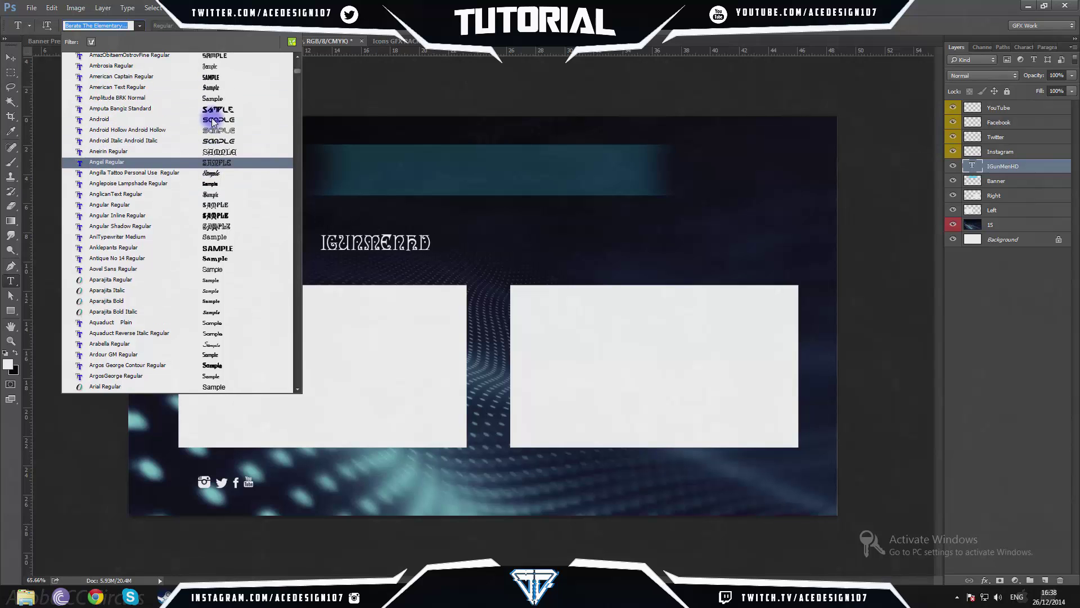
scroll(213, 122, "up", 2)
left_click(209, 113)
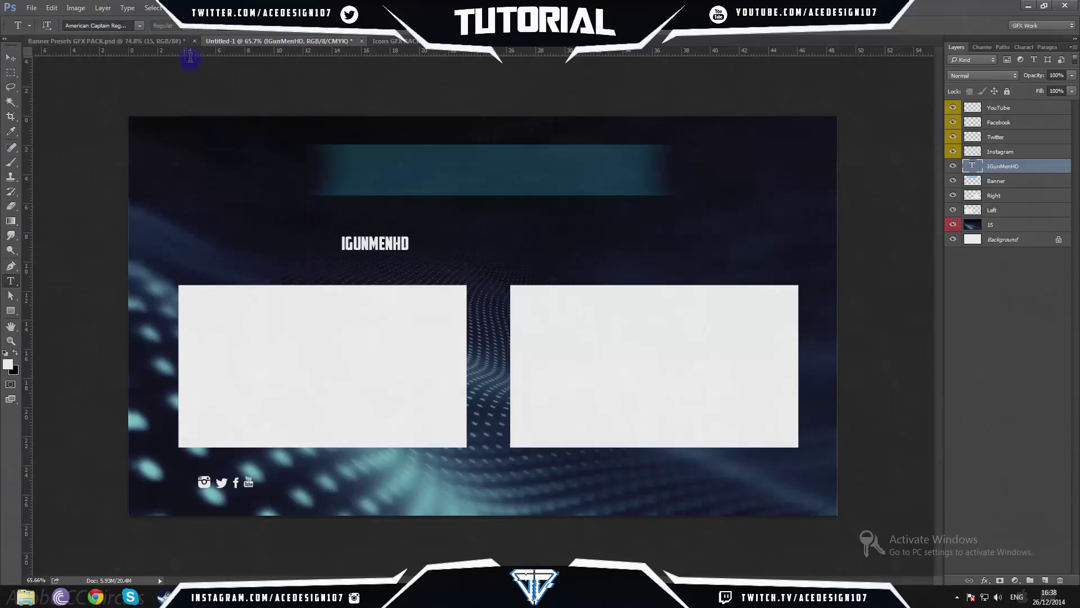
- Enlarge the IGunMenHD text to about the blue banner's height and centre it on the banner, at about X 960 px, Y 162 px
key("ctrl+t")
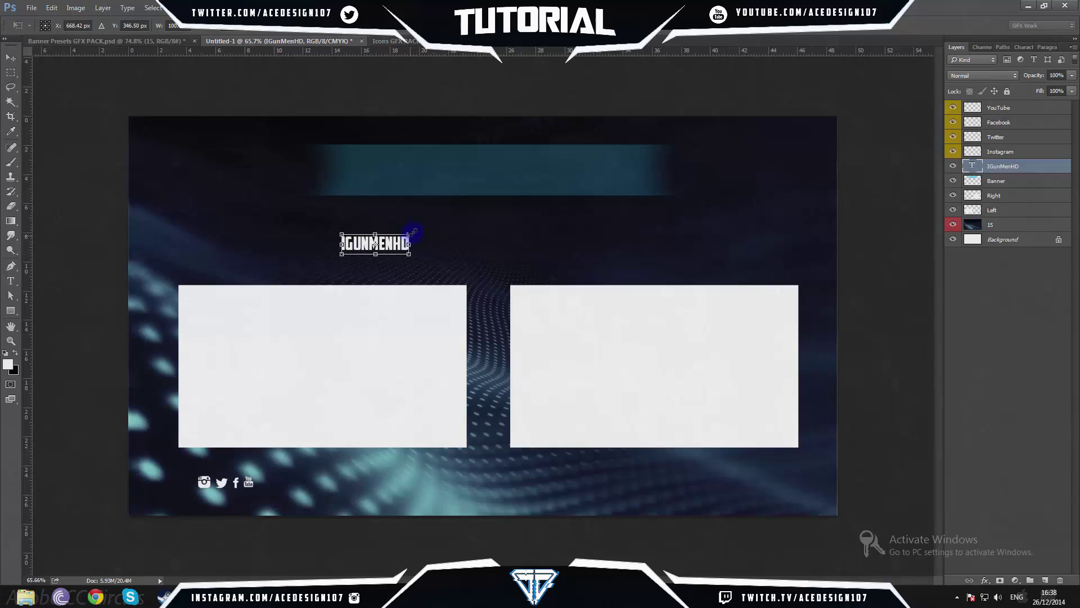
left_click_drag(412, 231, 539, 173)
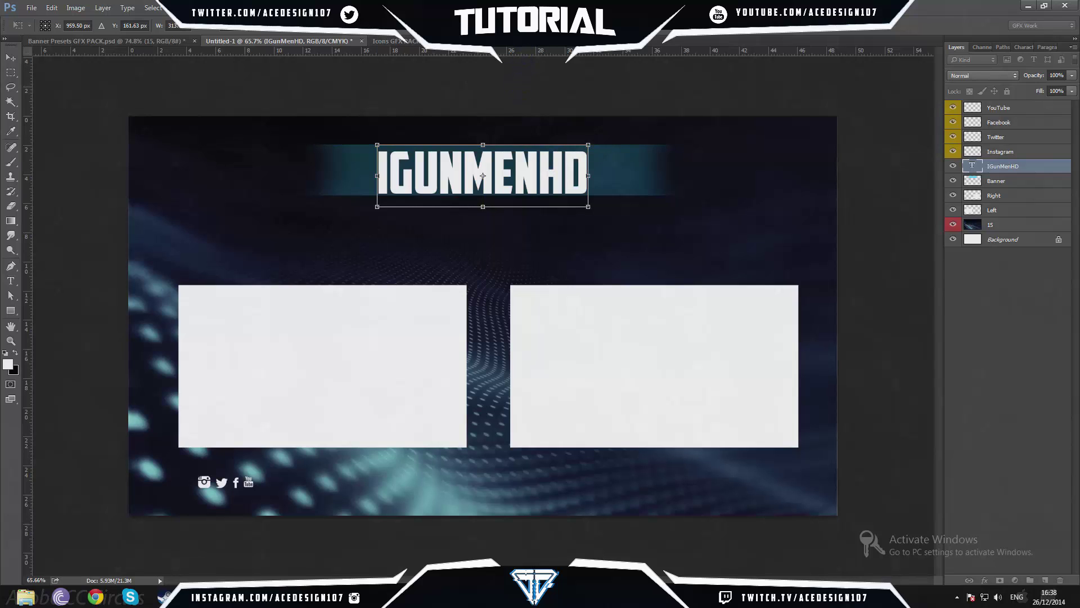
key("Return")
- Browse the font previews on the IGunMenHD title and set its font to Forte Line
key("t")
left_click(139, 25)
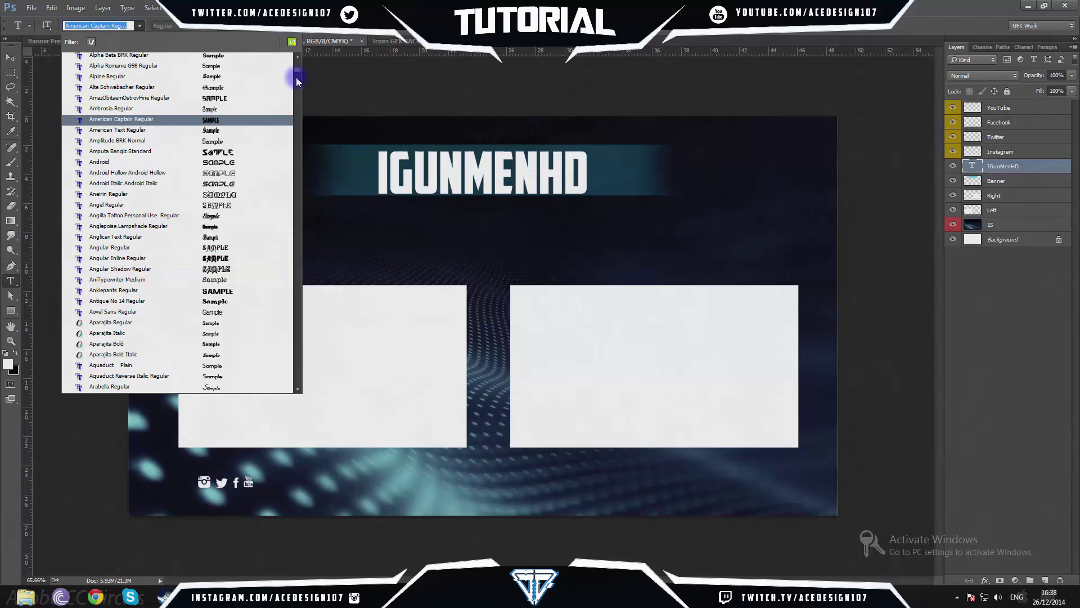
left_click_drag(297, 80, 299, 67)
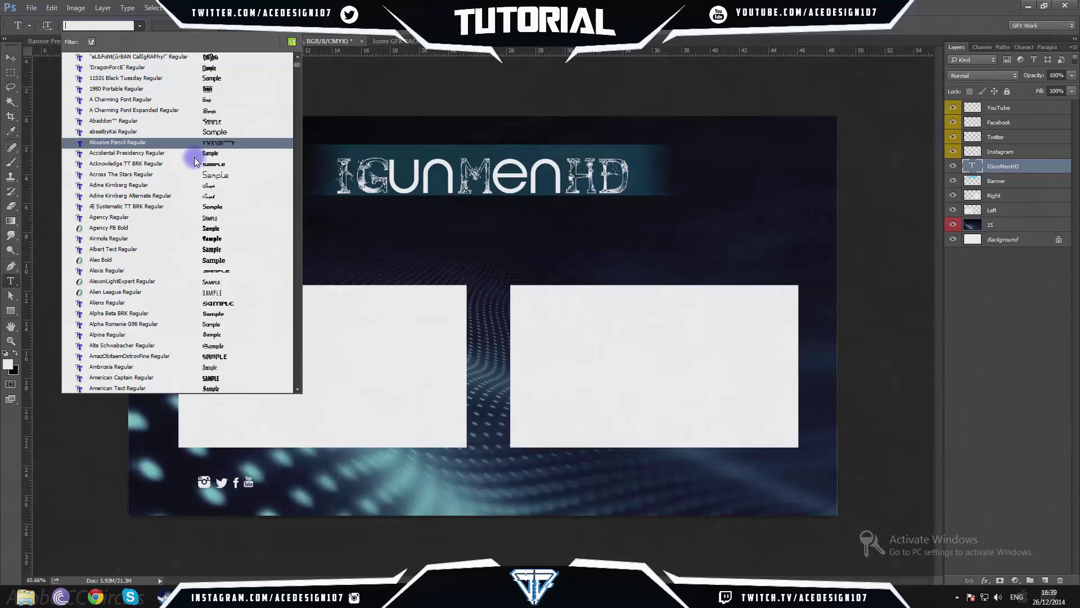
scroll(193, 376, "down", 1)
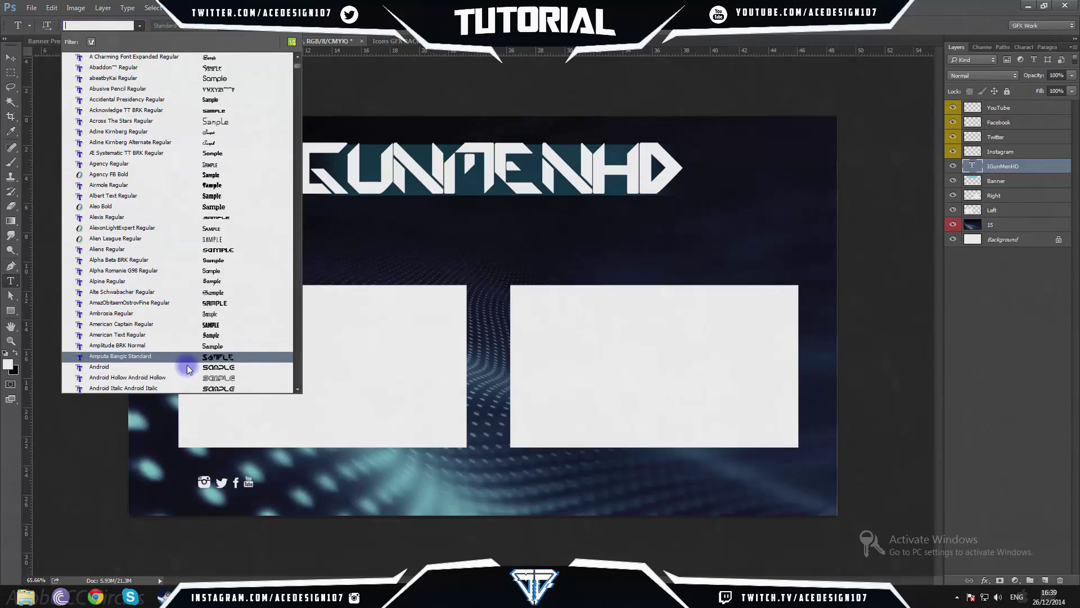
scroll(193, 371, "down", 3)
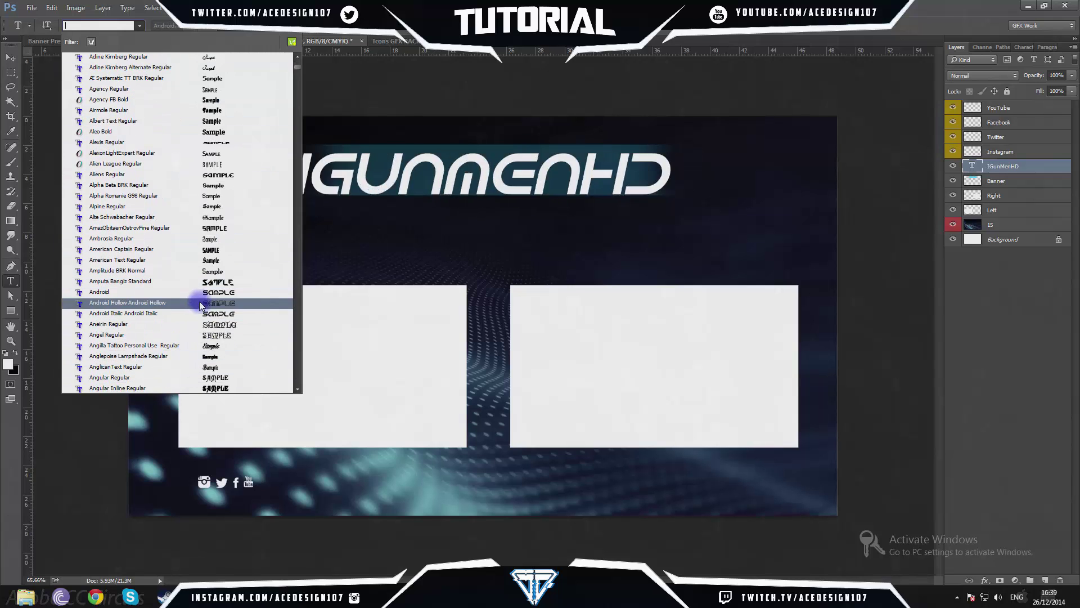
scroll(200, 304, "down", 4)
scroll(206, 368, "down", 4)
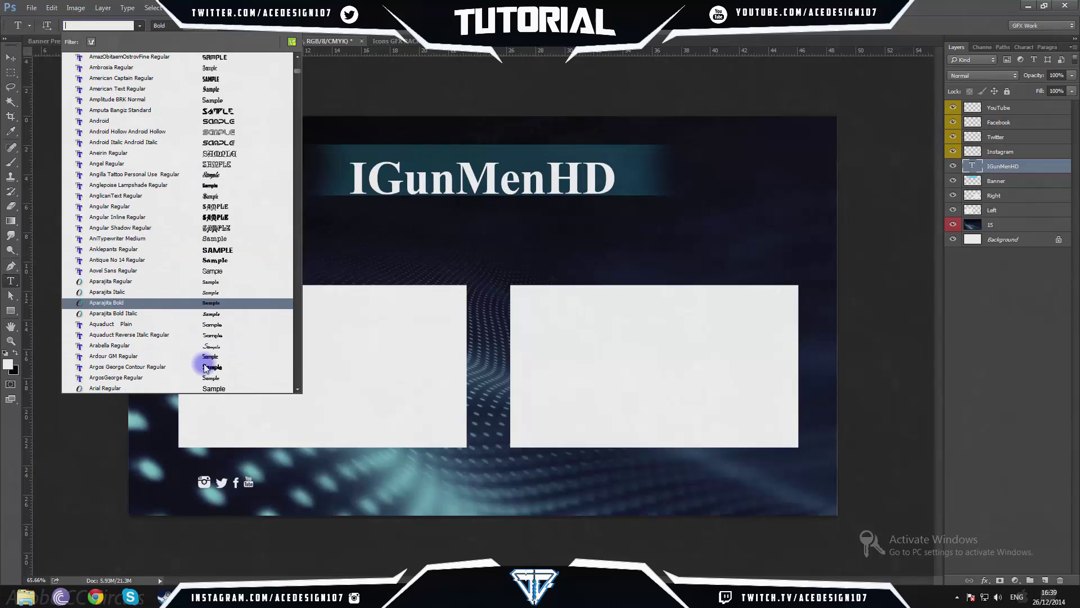
scroll(207, 371, "down", 4)
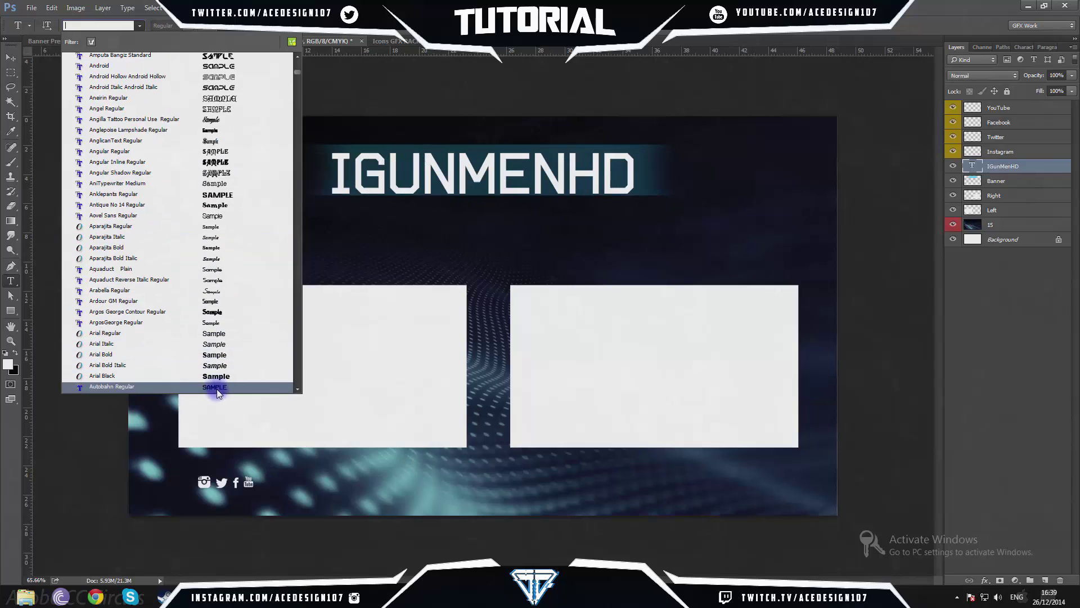
scroll(211, 381, "down", 4)
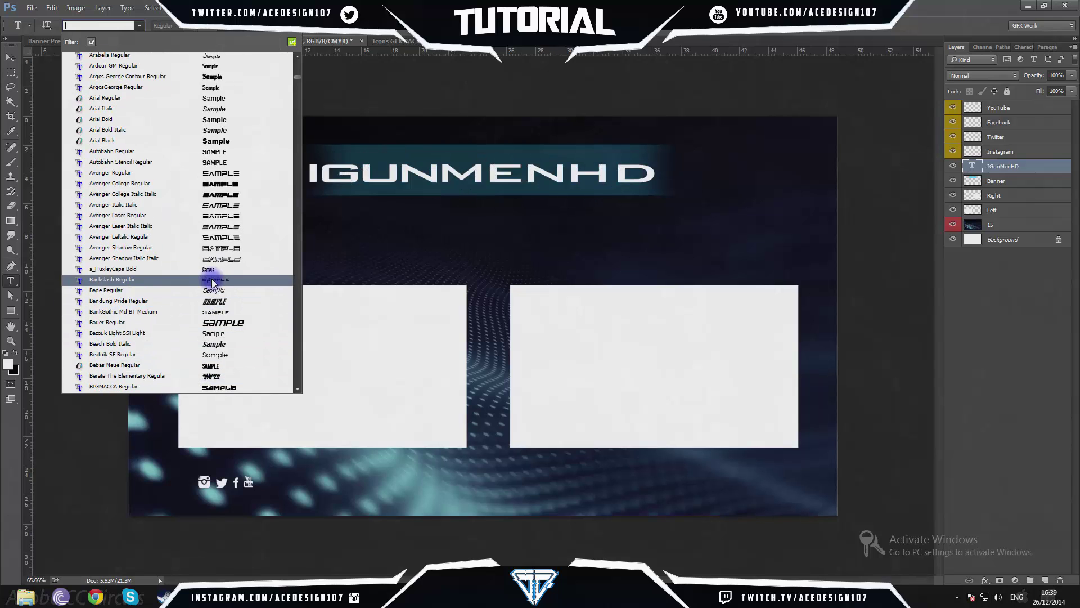
scroll(224, 382, "down", 4)
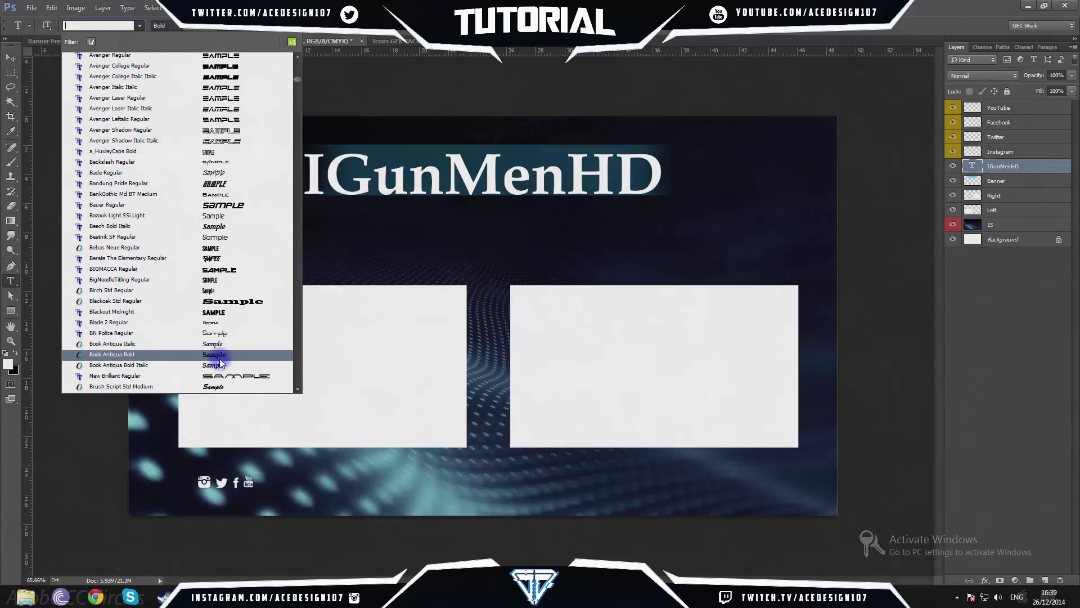
scroll(205, 332, "down", 1)
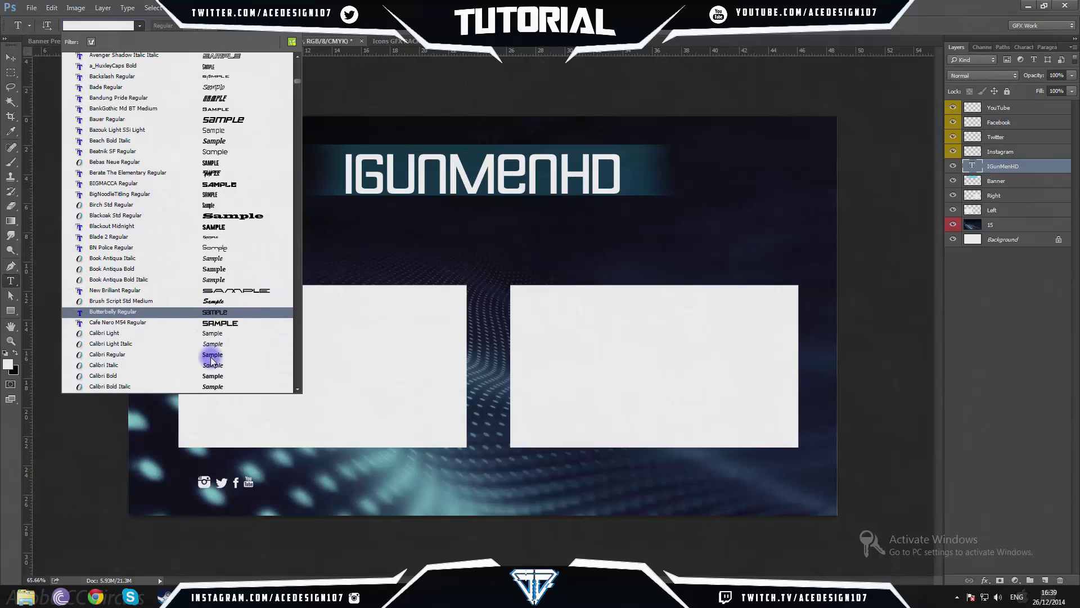
scroll(208, 320, "down", 3)
scroll(208, 319, "down", 8)
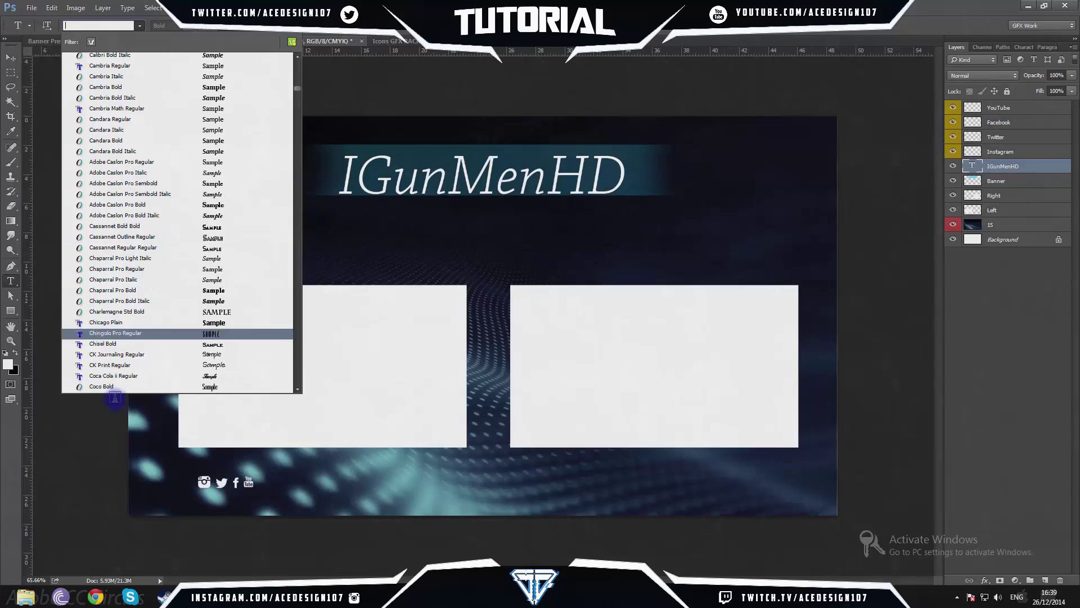
scroll(164, 367, "down", 4)
scroll(170, 363, "down", 8)
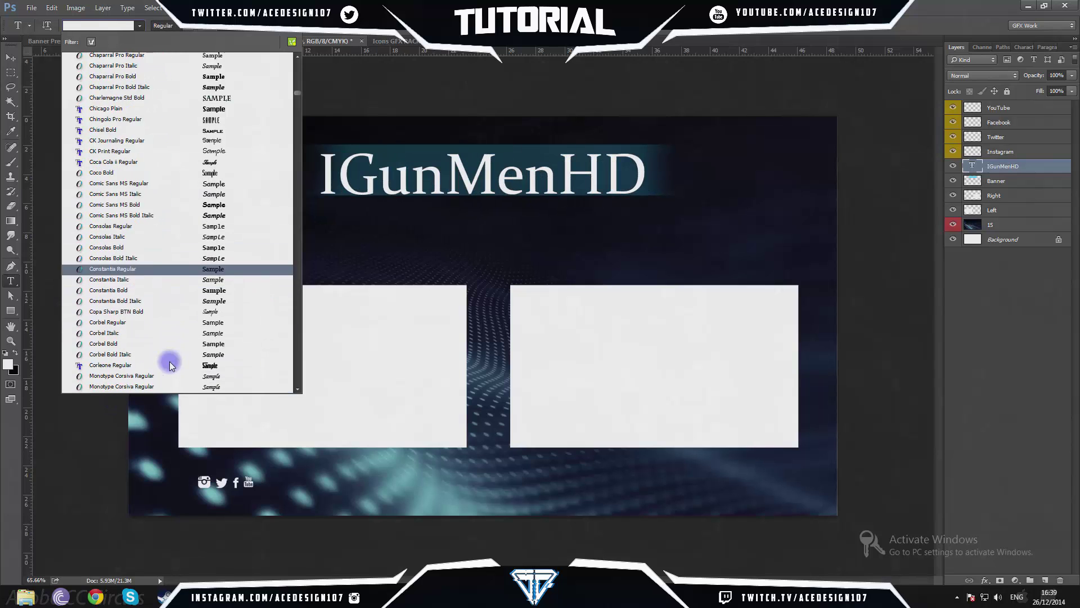
scroll(170, 361, "down", 7)
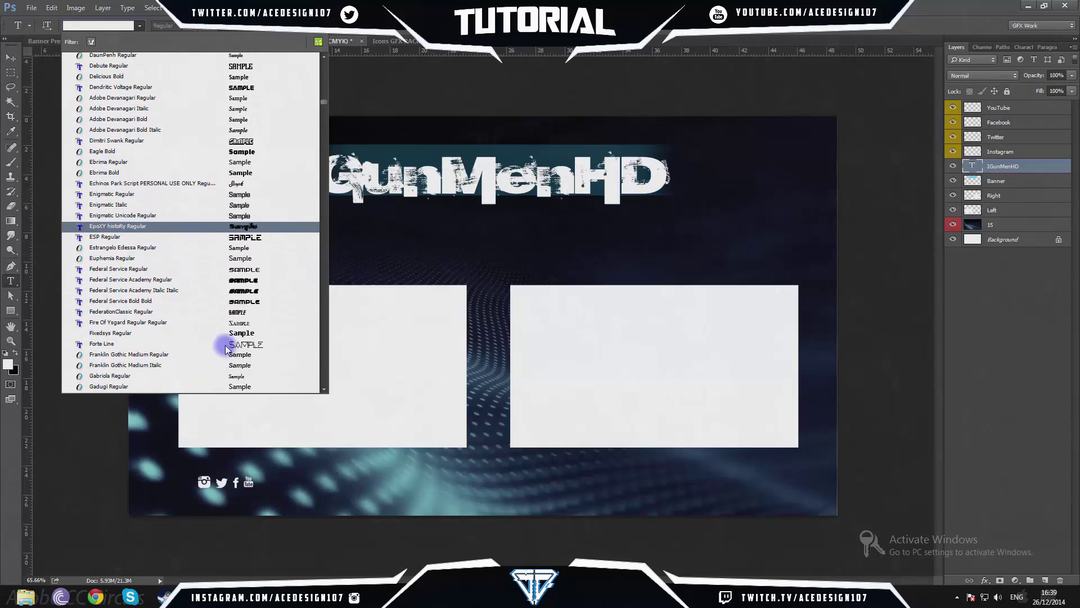
left_click(235, 342)
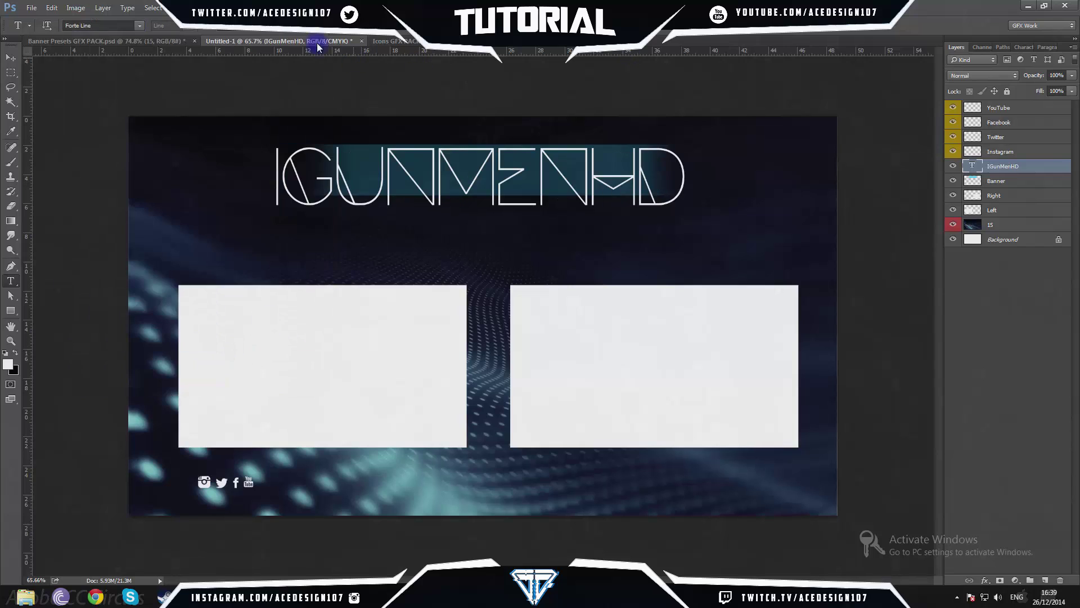
- Scale down the IGunMenHD title so it fits inside the blue banner and centre it there
key("ctrl+t")
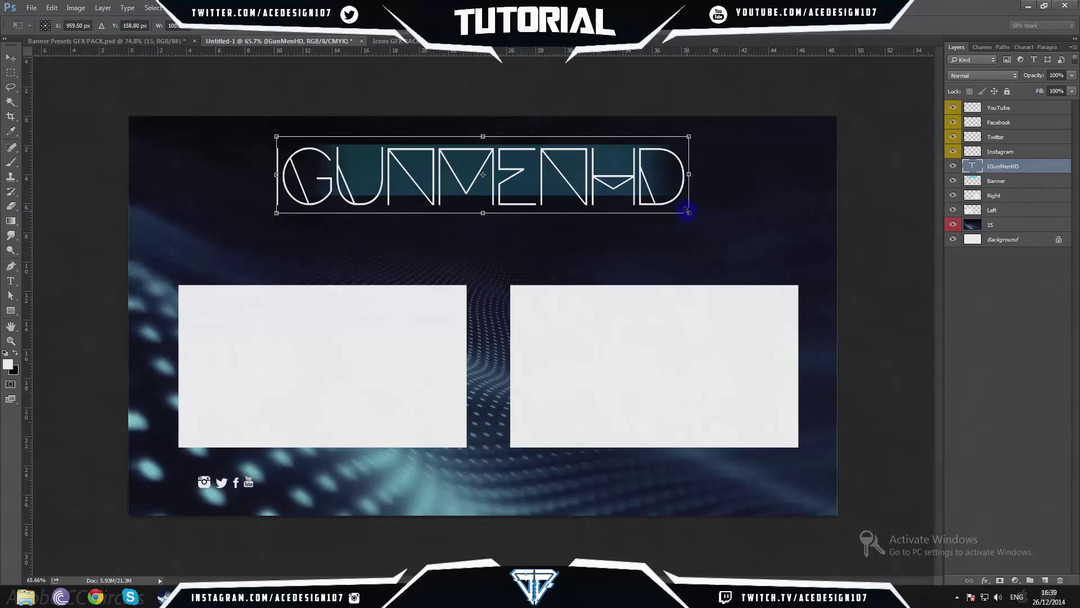
left_click_drag(687, 211, 548, 187)
left_click_drag(474, 160, 553, 164)
key("Return")
key("t")
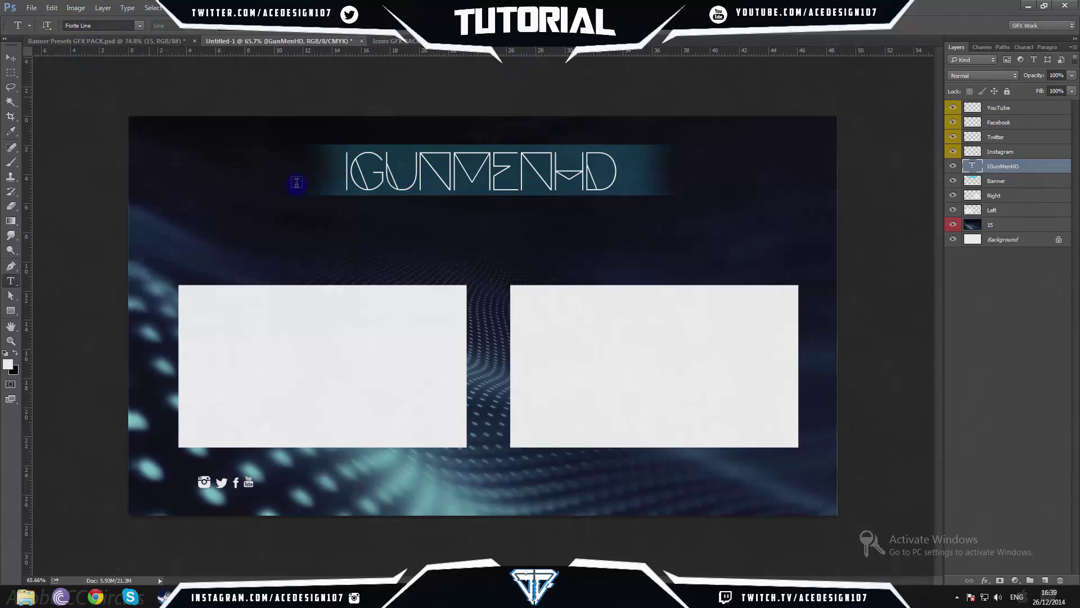
- Open the Banner layer's blending options and add a drop shadow with a size of 73 px
scroll(485, 188, "up", 3)
scroll(496, 184, "down", 3)
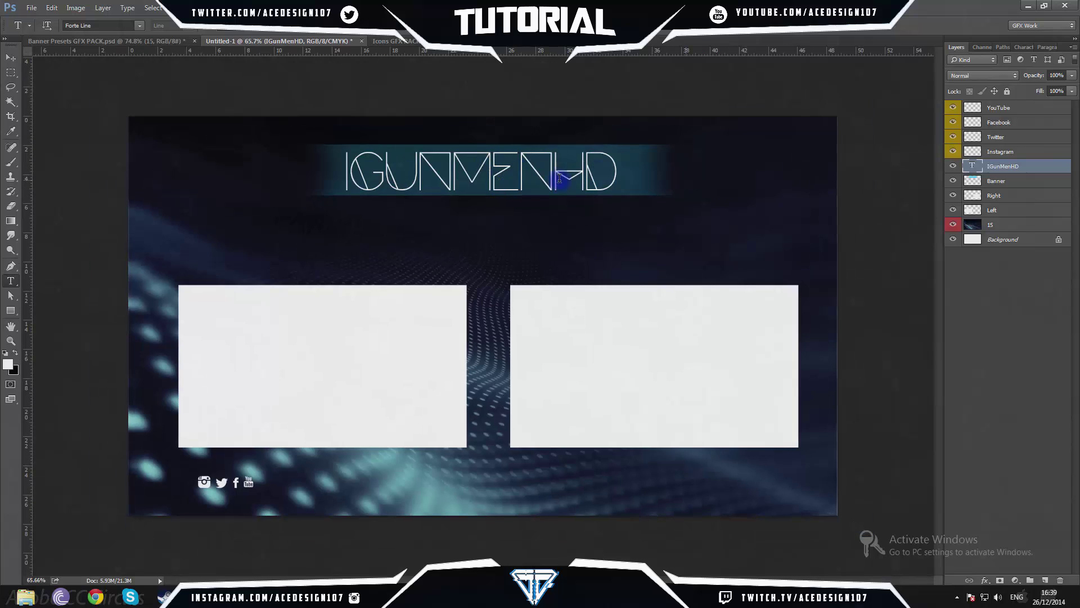
left_click(1022, 181)
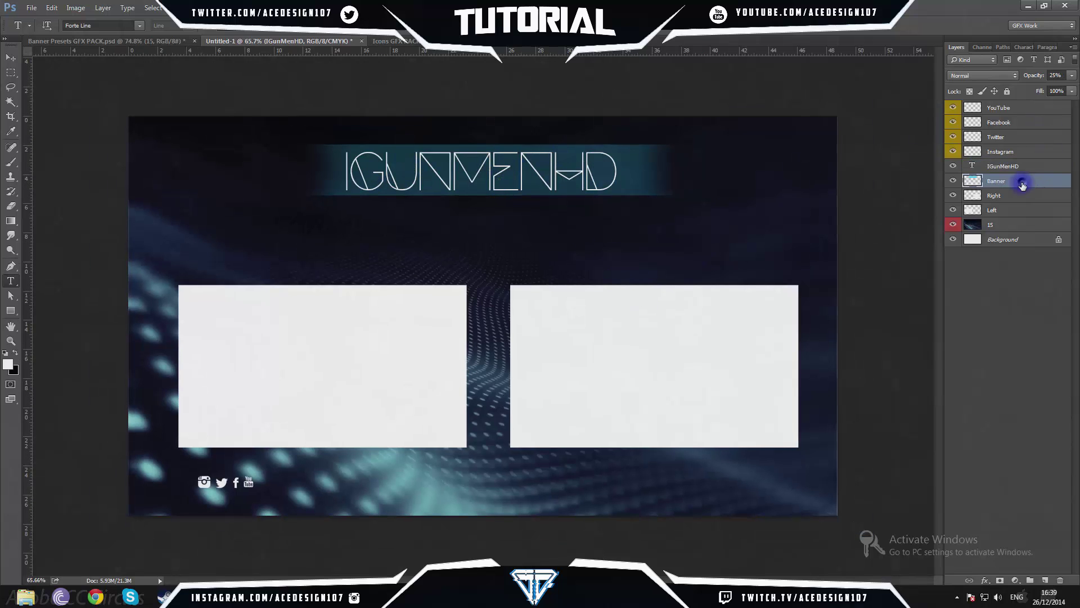
double_click(1023, 180)
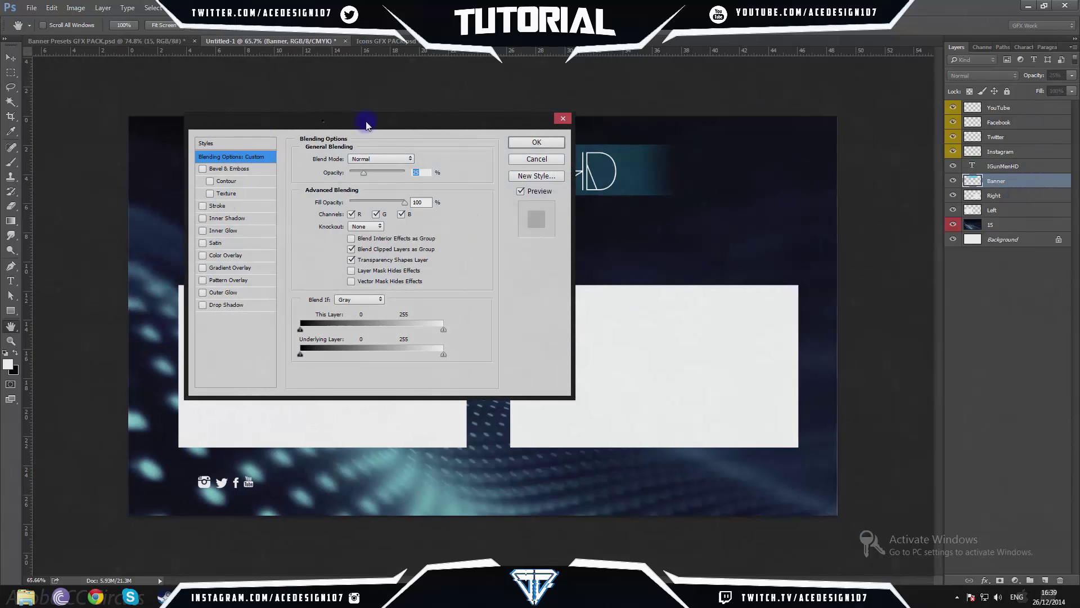
left_click_drag(366, 124, 971, 80)
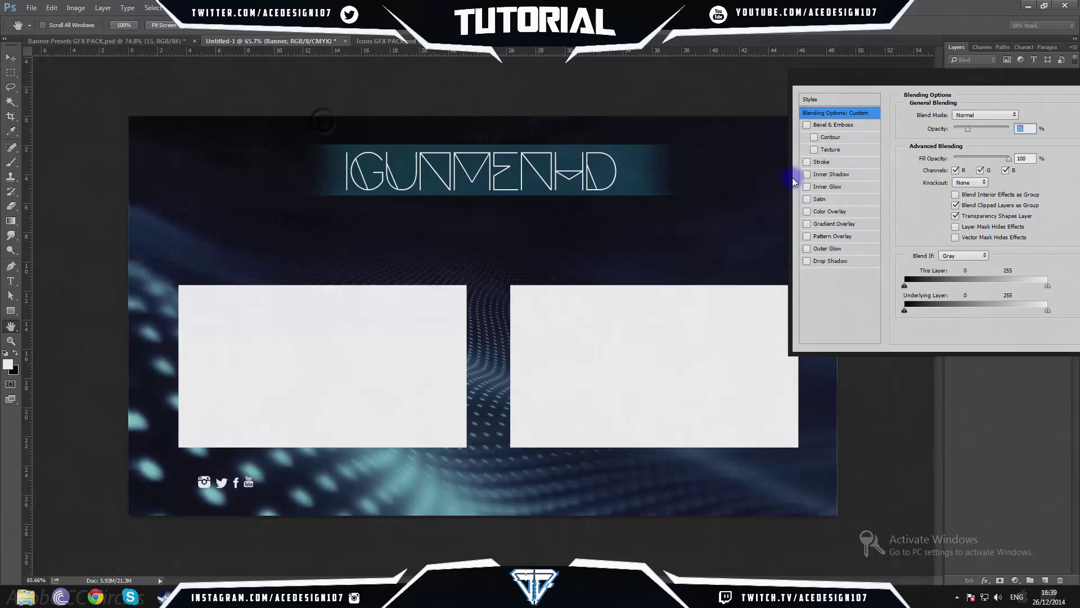
left_click(817, 261)
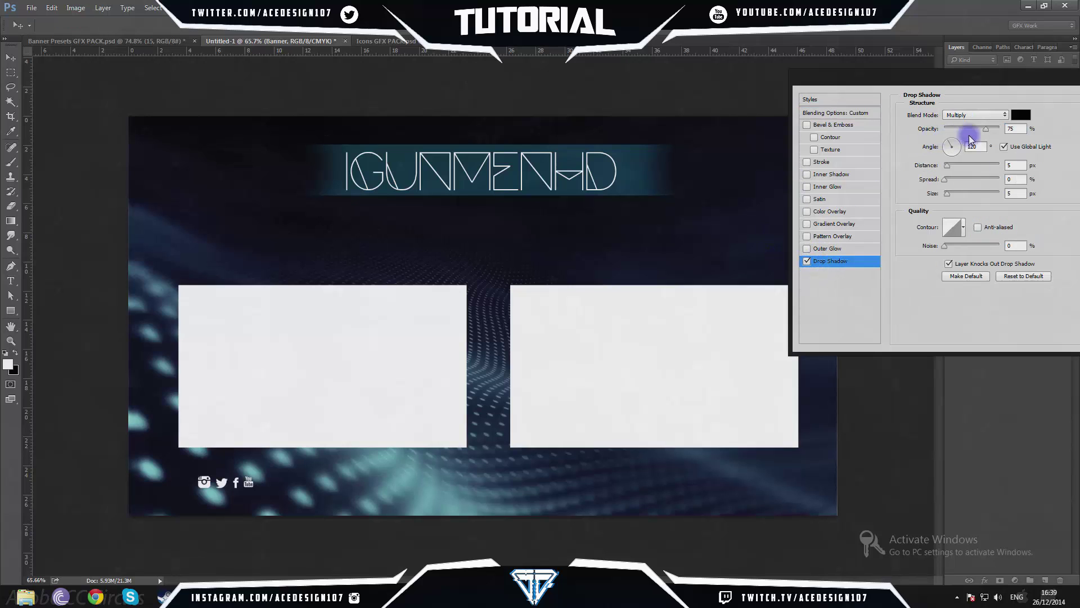
left_click_drag(952, 194, 963, 193)
- Try white as the banner's drop shadow colour and return it to black (000000)
left_click(1021, 115)
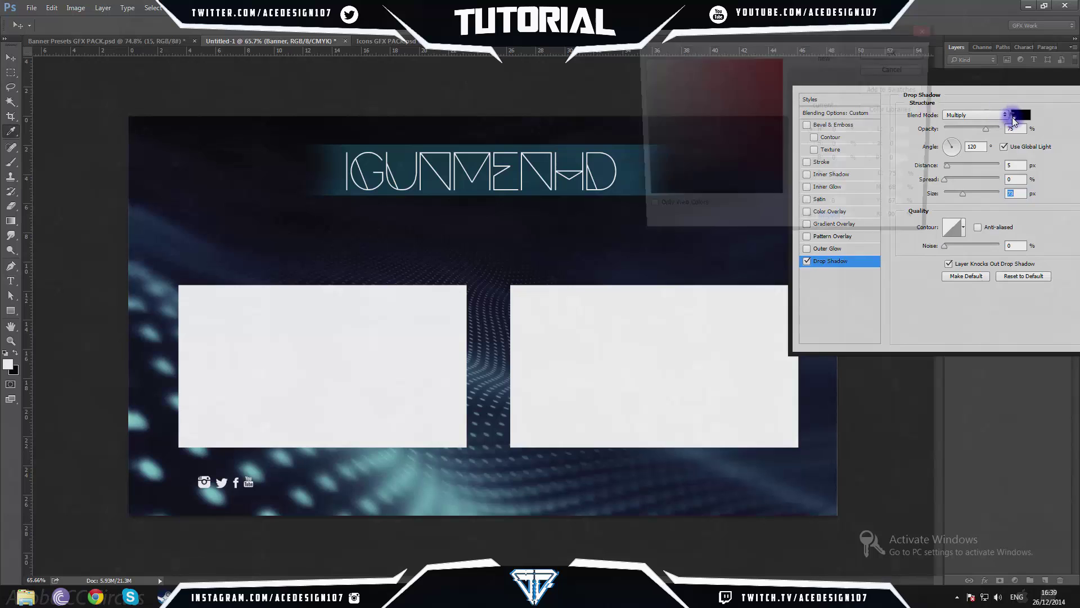
left_click(725, 121)
left_click_drag(733, 98, 638, 56)
left_click(880, 55)
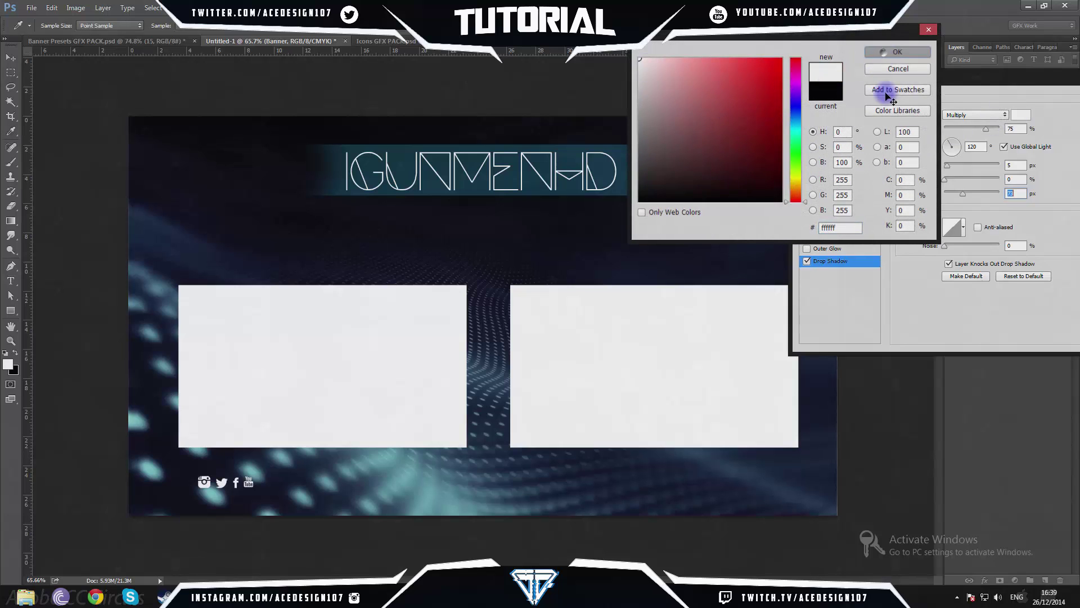
left_click(1019, 116)
left_click_drag(663, 146, 638, 203)
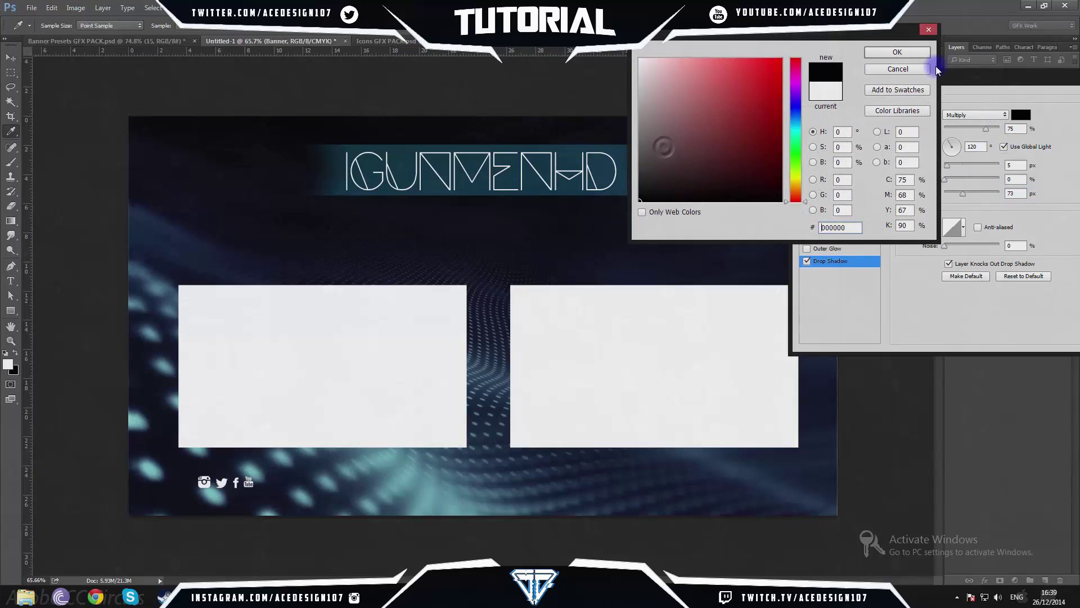
left_click(911, 53)
left_click(912, 52)
- Set the drop shadow's blend mode to Normal and its size to 155 px, and adjust its distance and spread
left_click(974, 115)
left_click(956, 107)
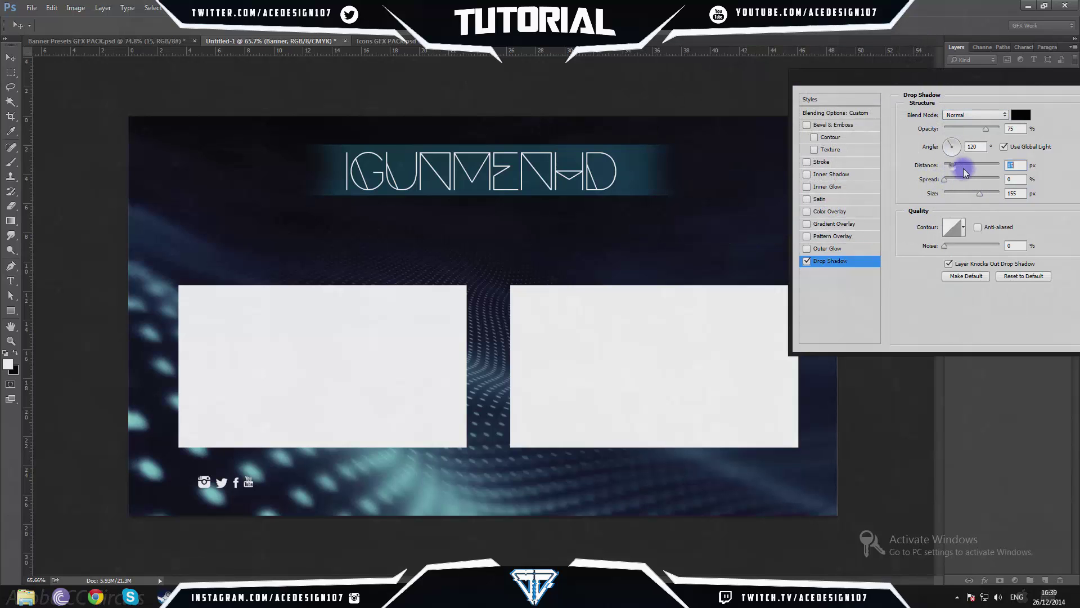
mouse_move(954, 179)
left_mouse_down()
mouse_move(989, 174)
mouse_move(958, 185)
left_mouse_up()
left_click(841, 263)
- Enable Outer Glow on the Banner layer and preview red and purple as its glow colour
left_click(831, 248)
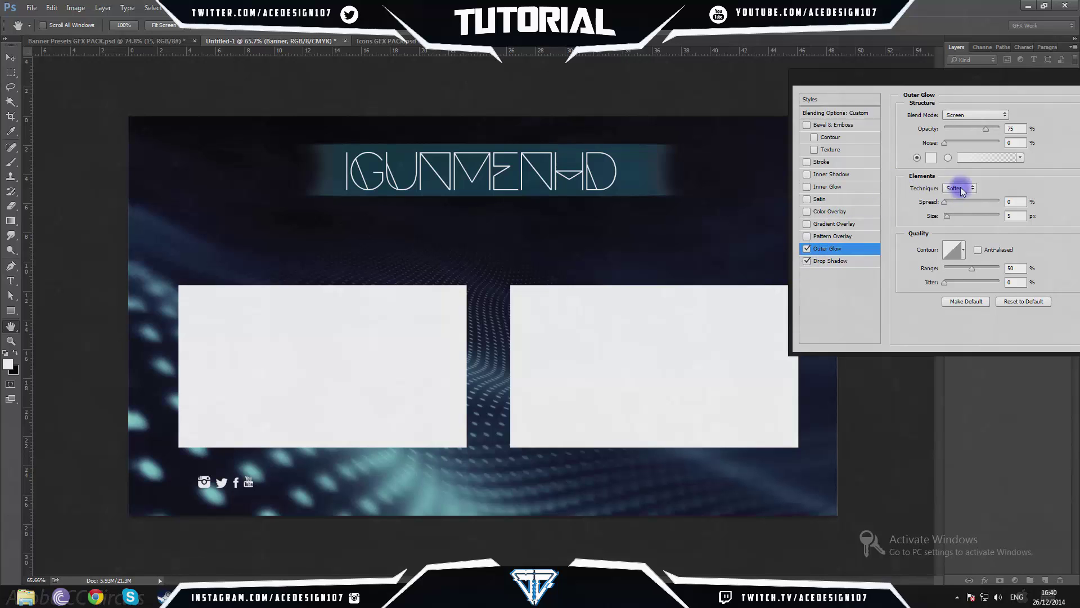
left_click(931, 158)
left_click_drag(740, 169, 782, 59)
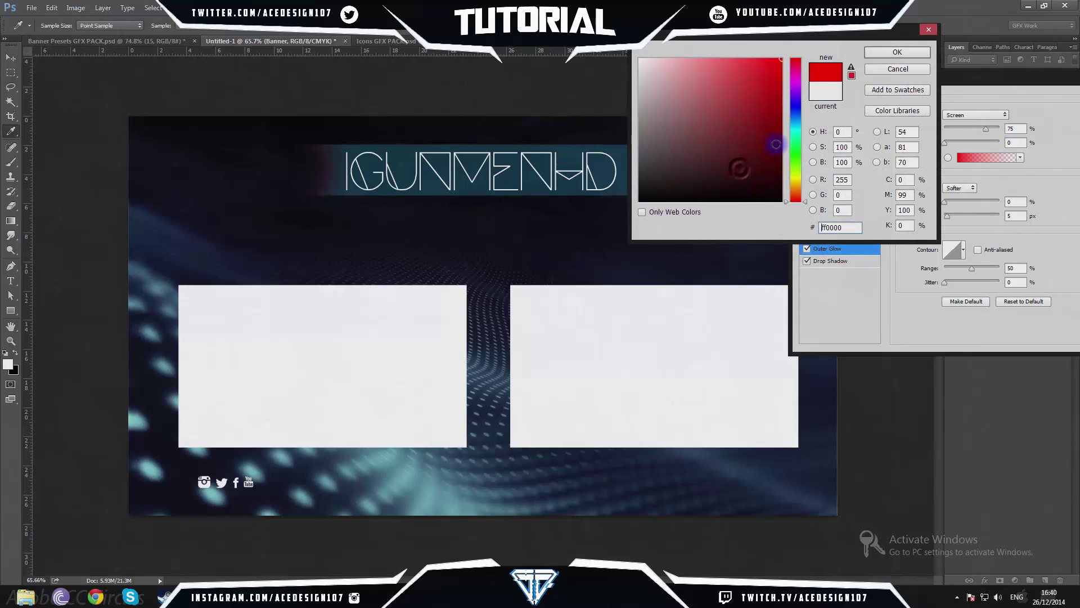
left_click_drag(796, 154, 808, 91)
left_click(810, 89)
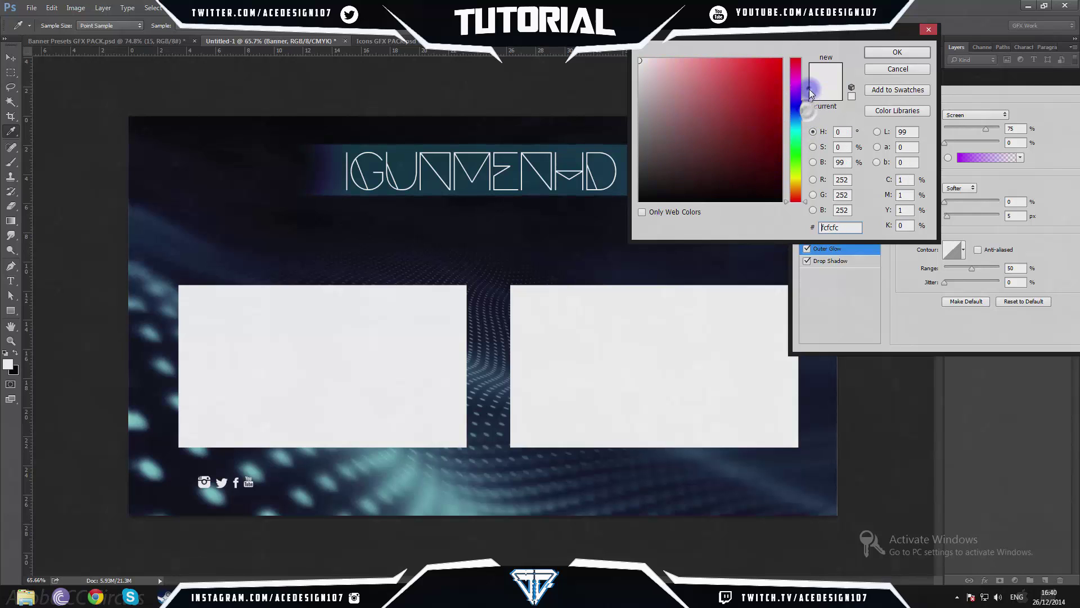
- Try orange and yellow-green tones for the banner's outer glow and return the colour to white
left_click_drag(790, 38, 913, 32)
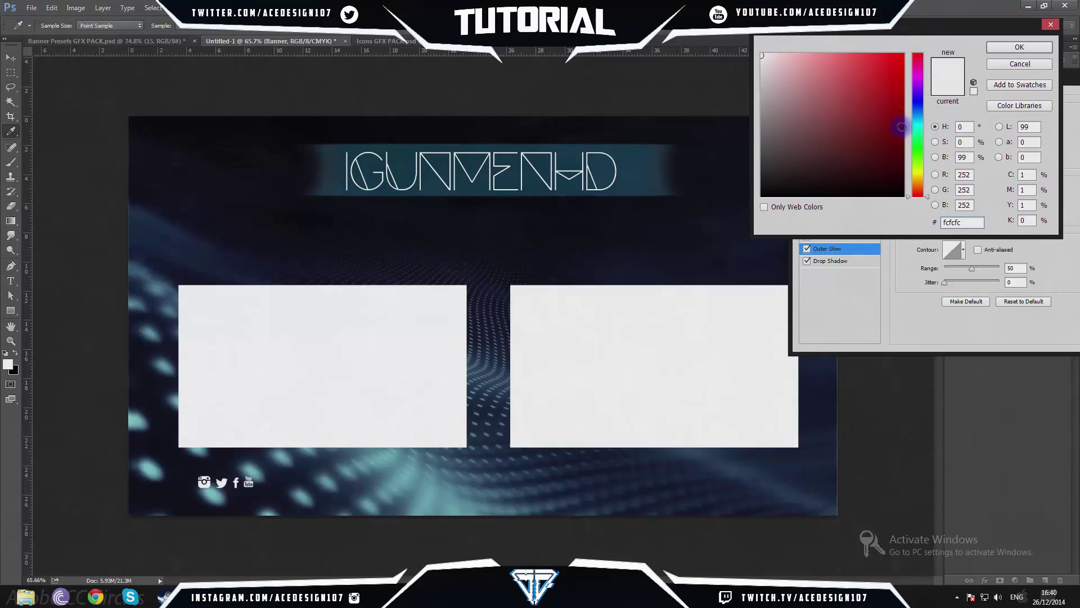
left_click_drag(914, 153, 916, 181)
left_click_drag(841, 131, 900, 53)
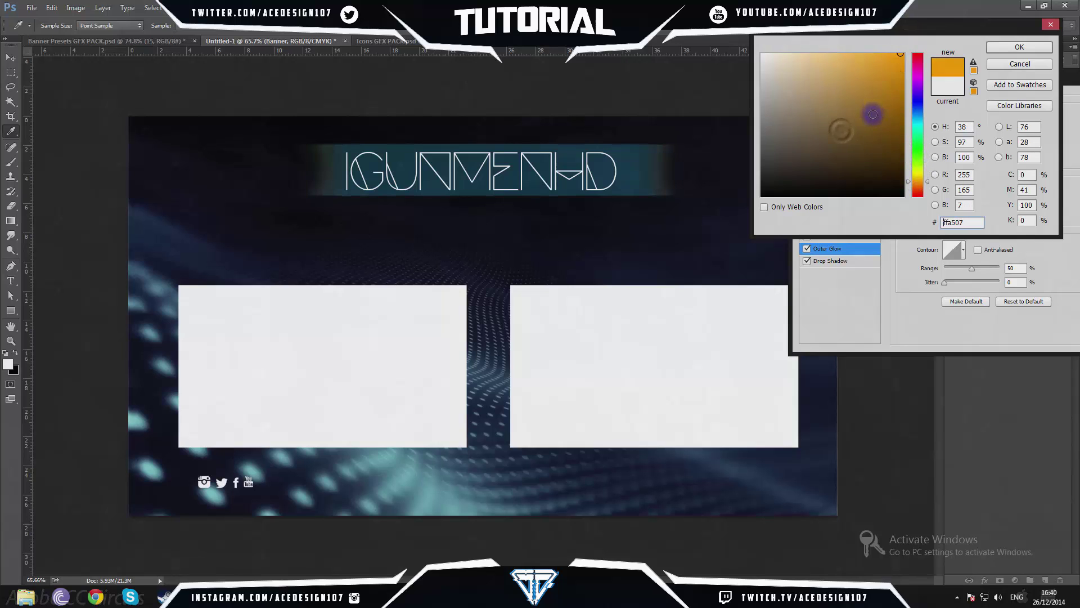
left_click_drag(872, 114, 904, 90)
mouse_move(916, 173)
left_mouse_down()
mouse_move(915, 200)
mouse_move(917, 97)
mouse_move(910, 167)
left_mouse_up()
left_click_drag(865, 131, 748, 46)
left_click(1020, 47)
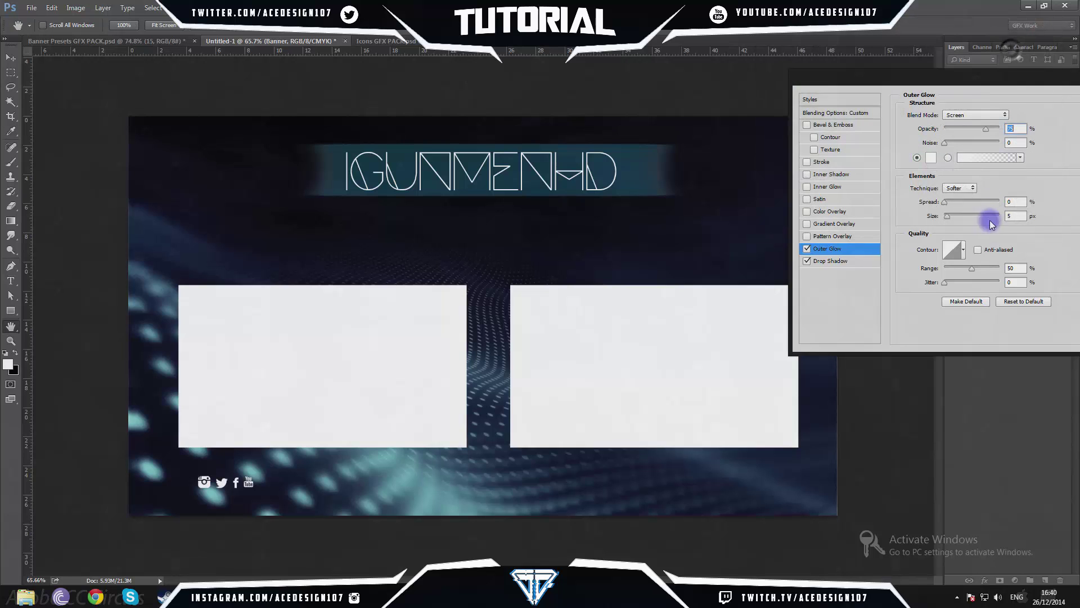
- Adjust the outer glow's size and pick a glow colour from the blue range
mouse_move(951, 215)
left_mouse_down()
mouse_move(966, 208)
mouse_move(950, 200)
left_mouse_up()
left_click(931, 159)
left_click_drag(919, 135, 917, 109)
mouse_move(867, 77)
left_mouse_down()
mouse_move(856, 96)
mouse_move(886, 104)
mouse_move(910, 63)
mouse_move(875, 129)
mouse_move(816, 107)
mouse_move(782, 112)
left_mouse_up()
left_click(1019, 47)
- Add a black-to-white linear Gradient Overlay to the banner, adjust its opacity and set its blend mode to Overlay
left_click(730, 251)
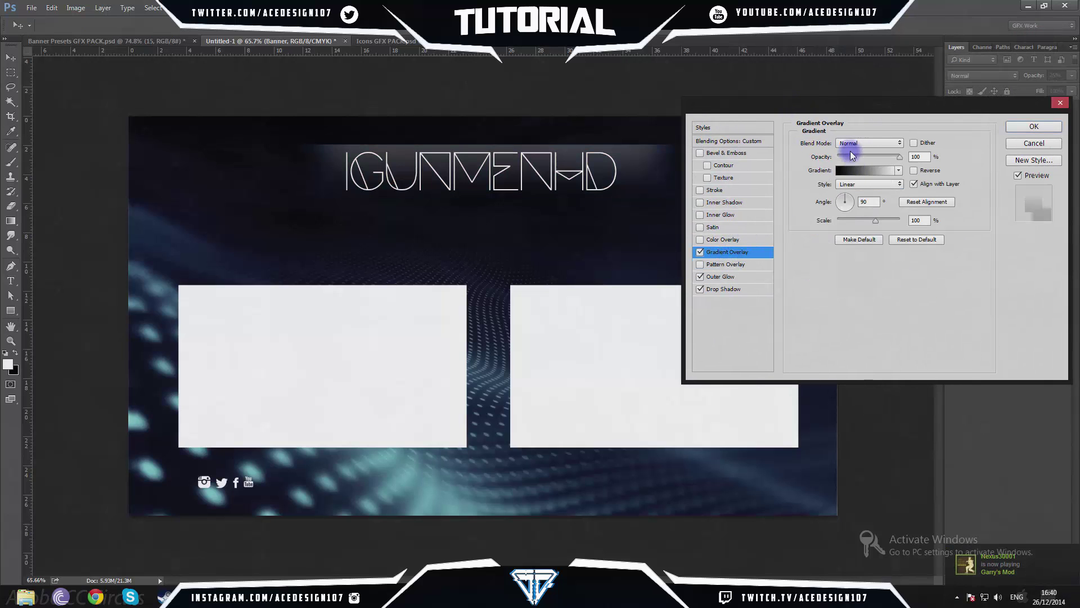
mouse_move(852, 155)
left_mouse_down()
mouse_move(879, 154)
mouse_move(861, 155)
left_mouse_up()
left_click(866, 143)
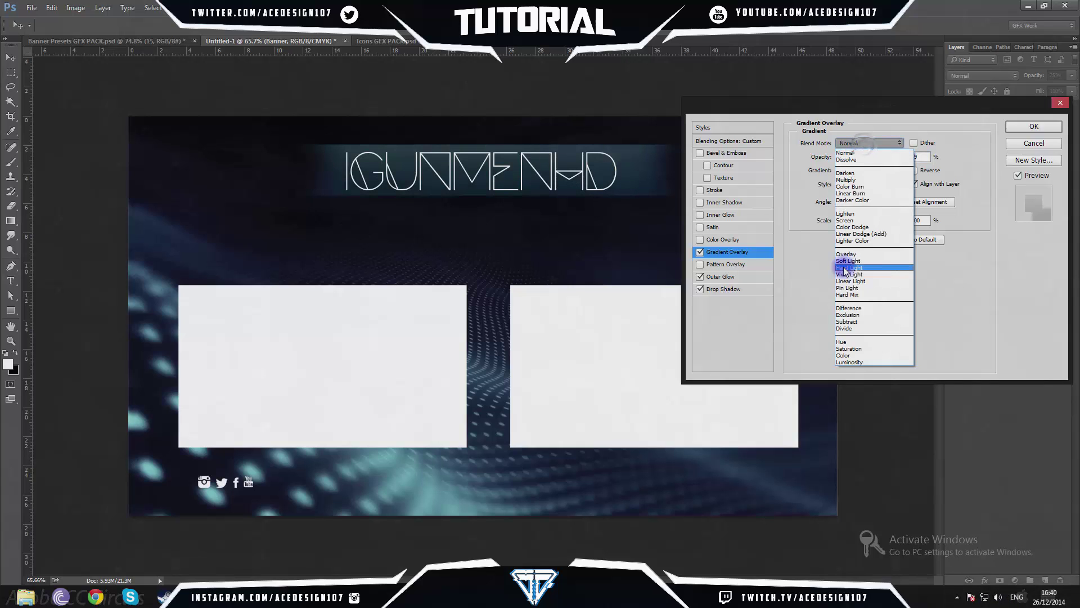
left_click(845, 253)
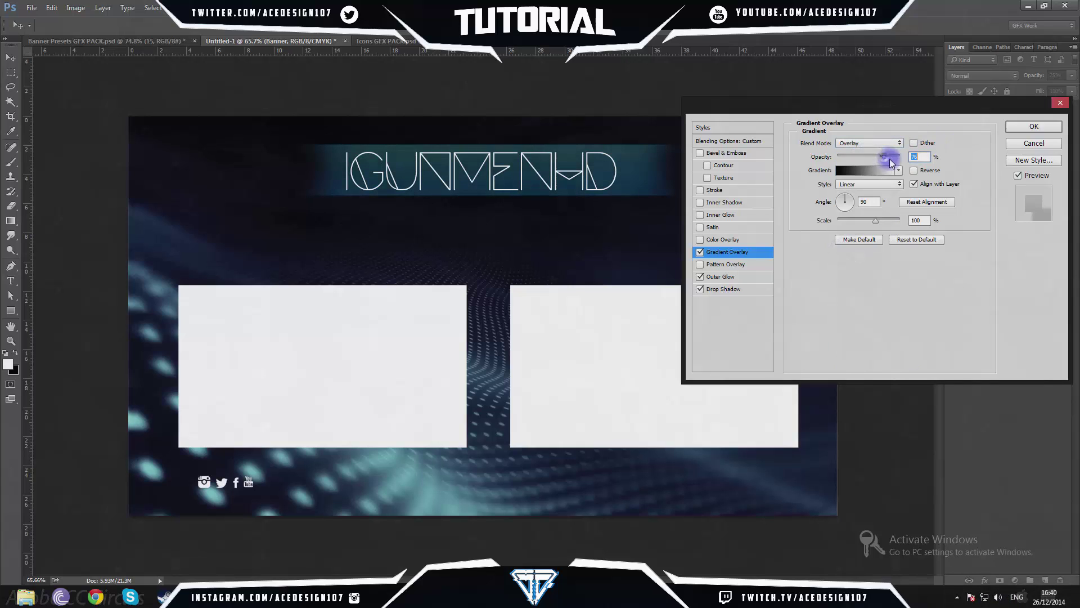
- Compare Soft Light, Screen and Darken for the banner's gradient overlay and settle on Normal at a reduced opacity
left_click(867, 143)
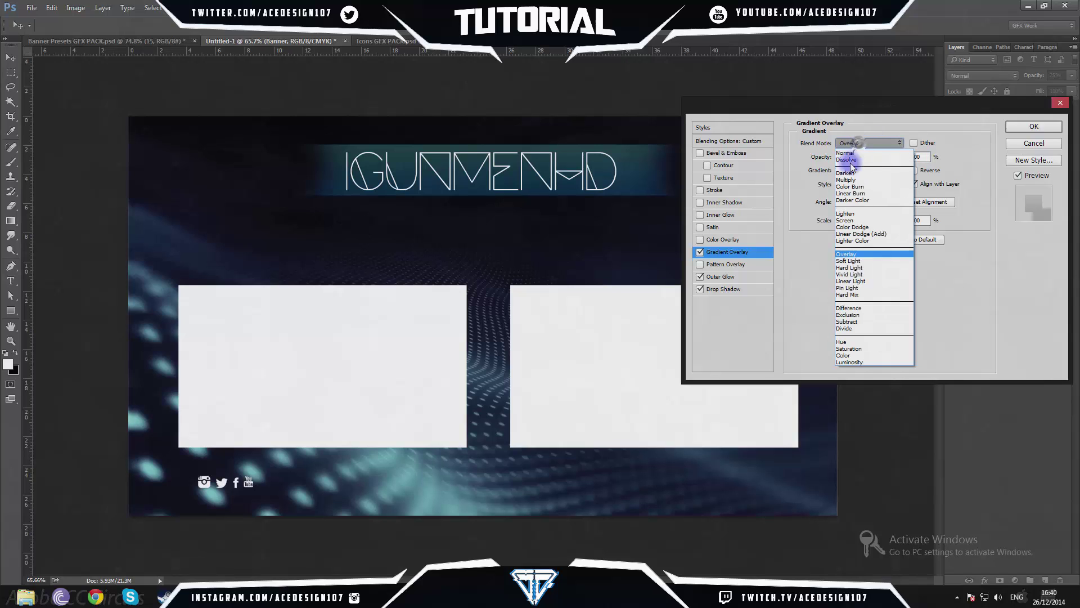
left_click(849, 261)
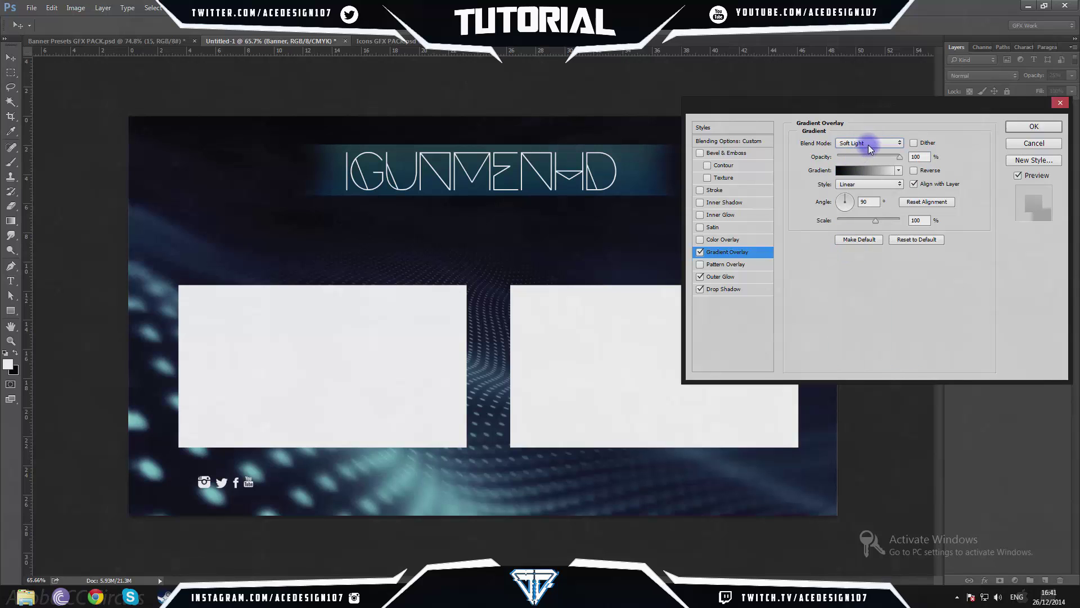
left_click(868, 144)
left_click(852, 220)
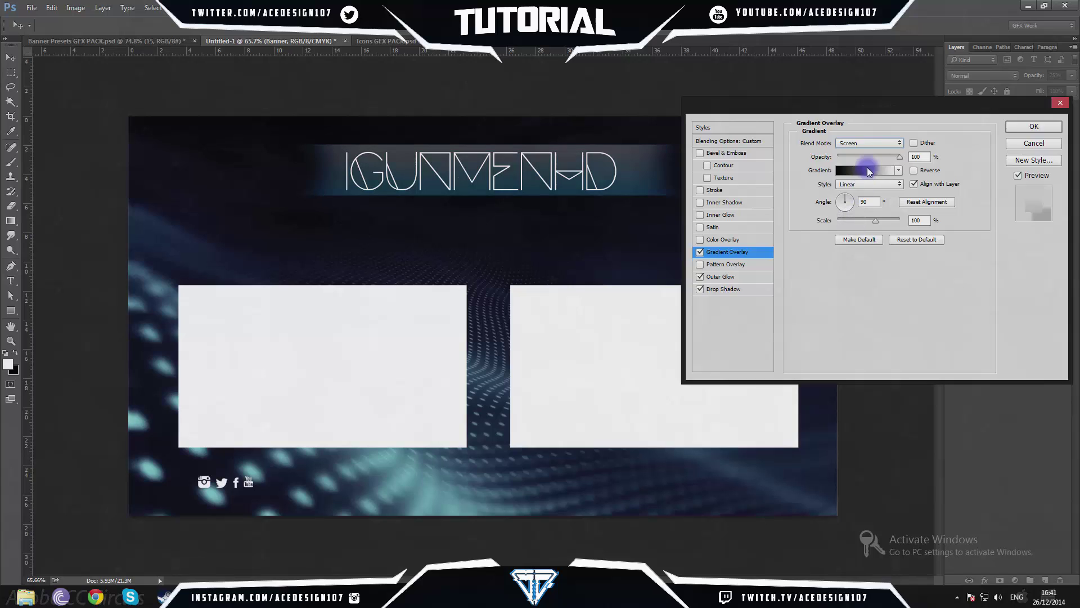
left_click_drag(878, 156, 850, 153)
left_click(852, 145)
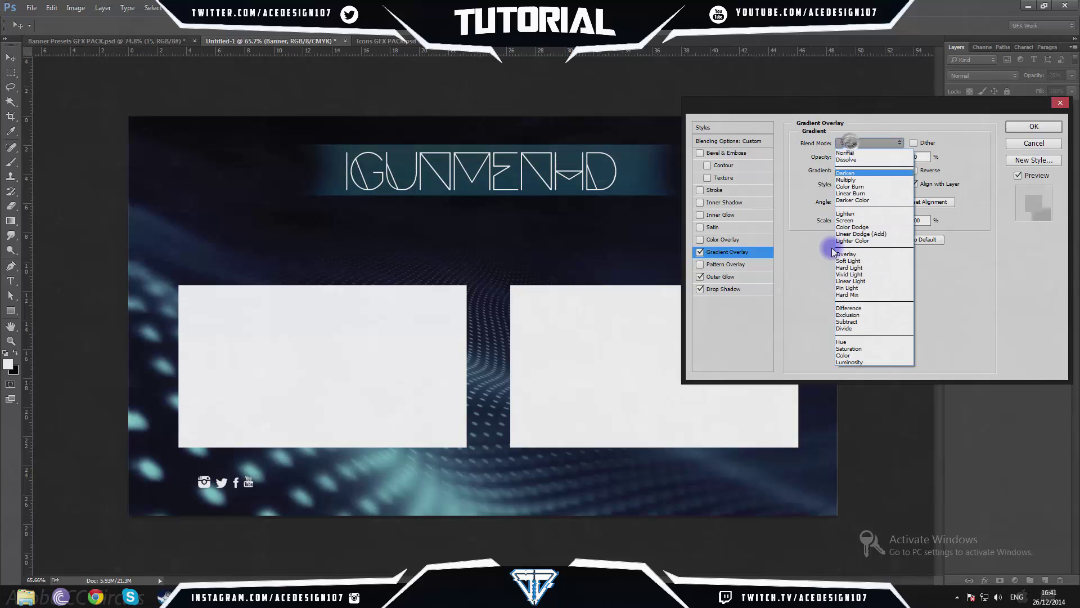
left_click(869, 145)
left_click_drag(870, 159, 856, 164)
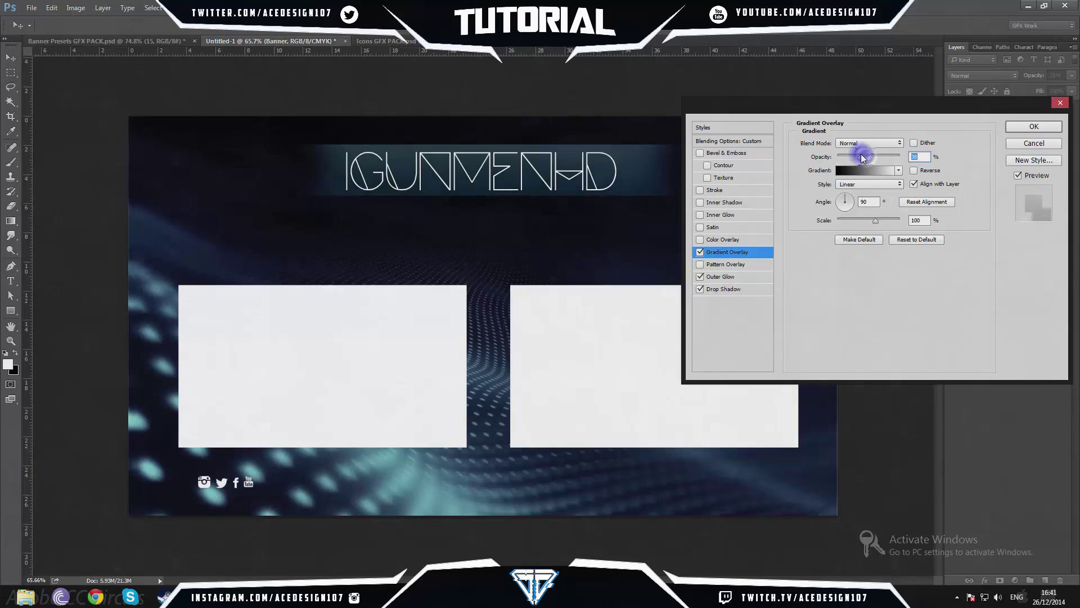
- Try a black outside stroke and a Bevel & Emboss effect on the banner, and switch both off
left_click(713, 190)
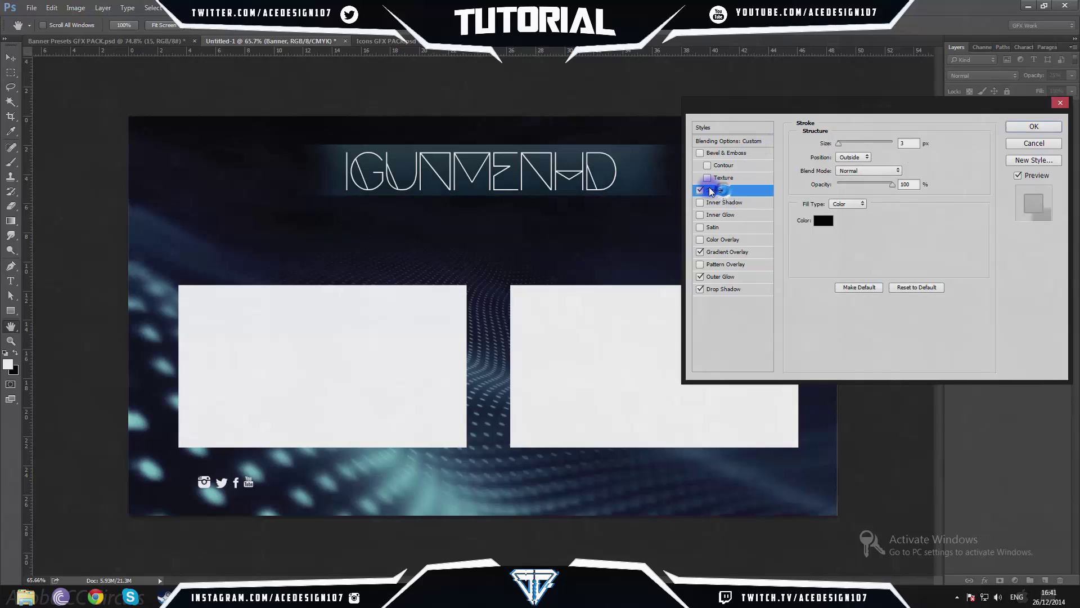
left_click(823, 220)
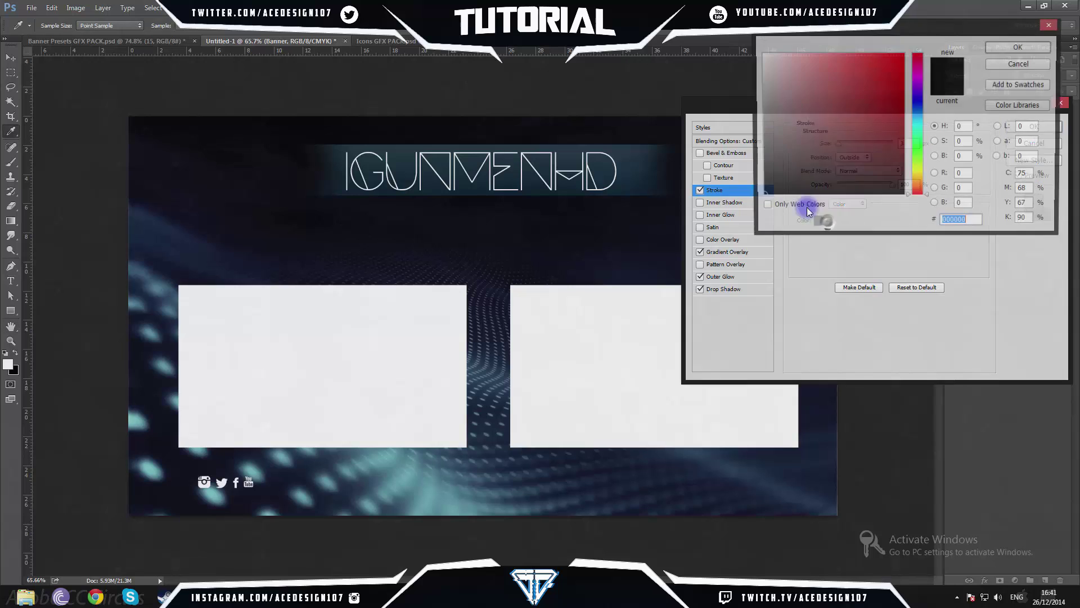
left_click_drag(779, 56, 715, 59)
left_click_drag(810, 96, 670, 258)
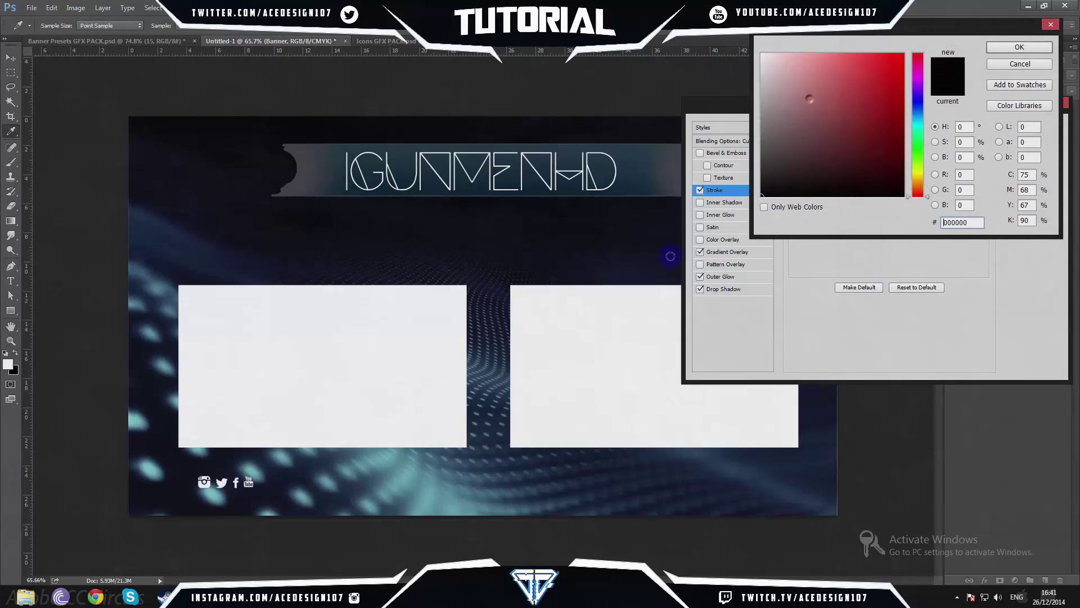
left_click(1037, 46)
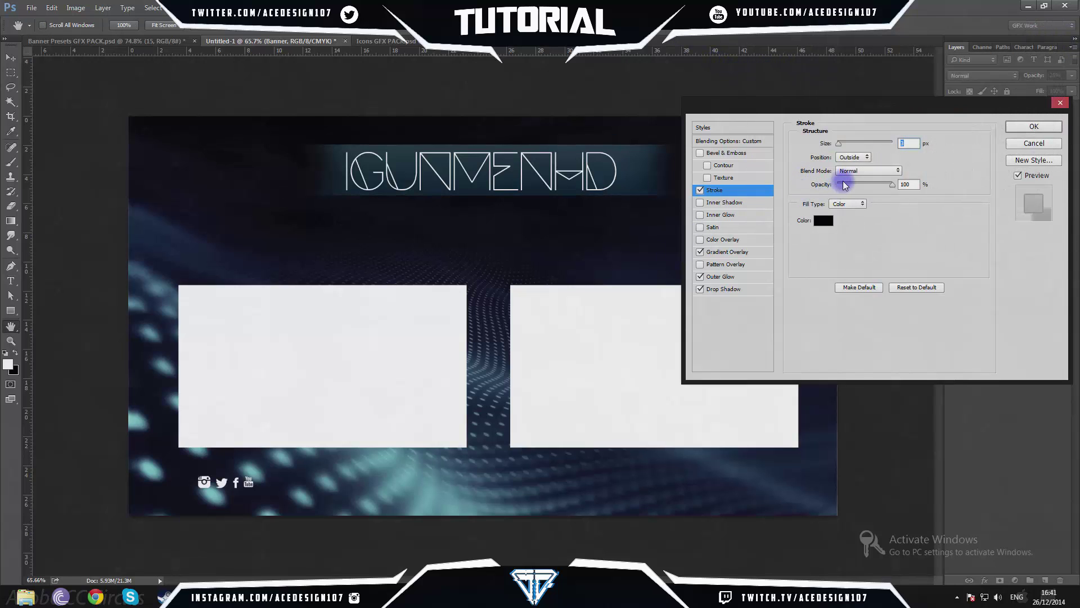
left_click_drag(839, 144, 845, 148)
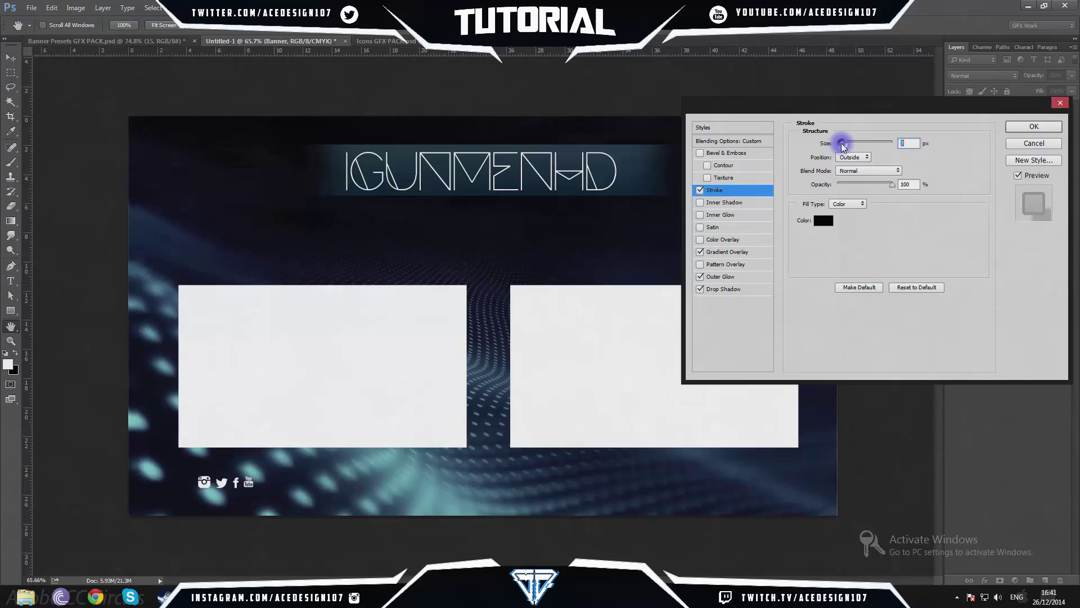
left_click_drag(840, 96, 898, 78)
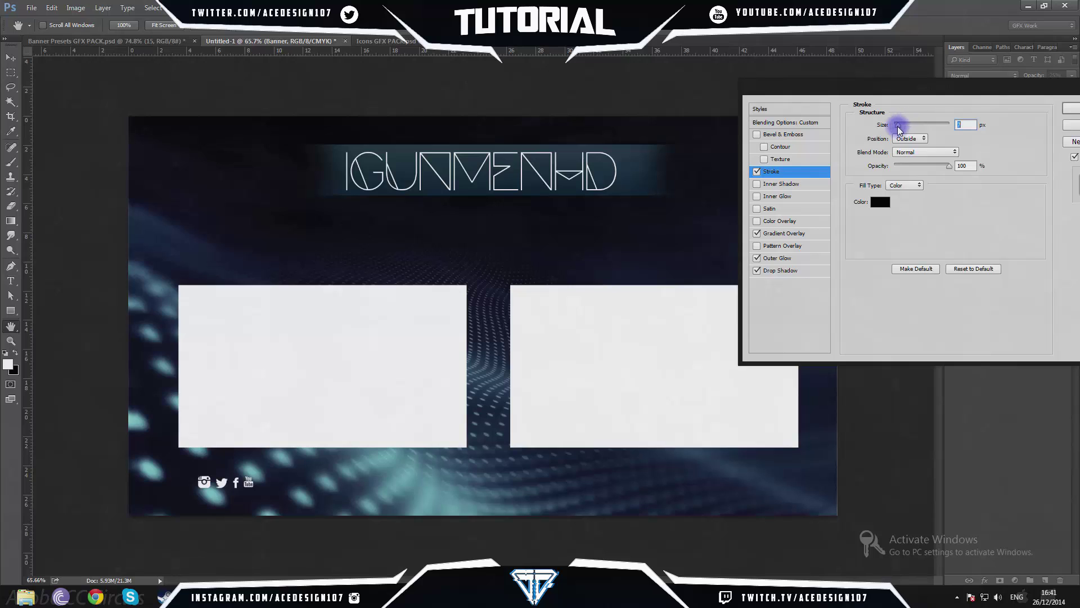
left_click(756, 172)
left_click(756, 171)
left_click(756, 171)
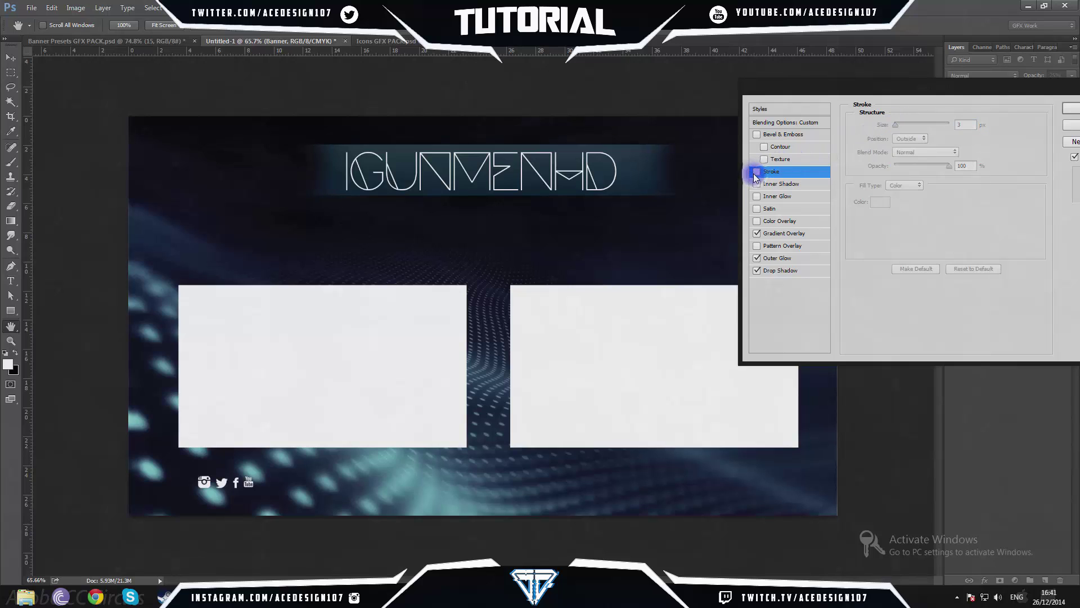
left_click(755, 133)
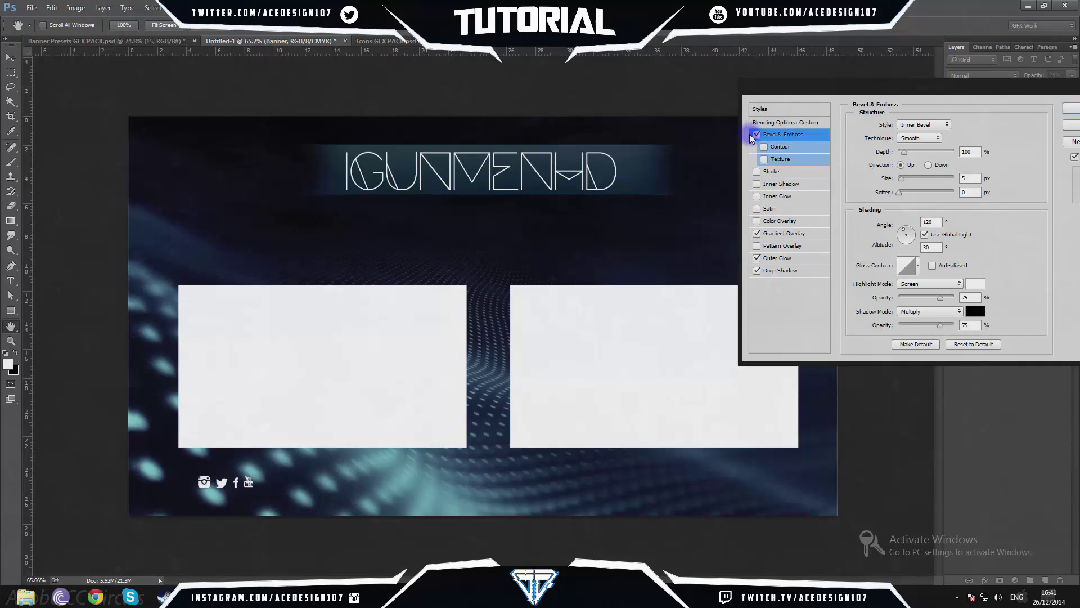
left_click(757, 134)
- Add an inner glow in bright blue (00c0ff) to the banner, with opacity at 100% and a larger size
left_click(757, 196)
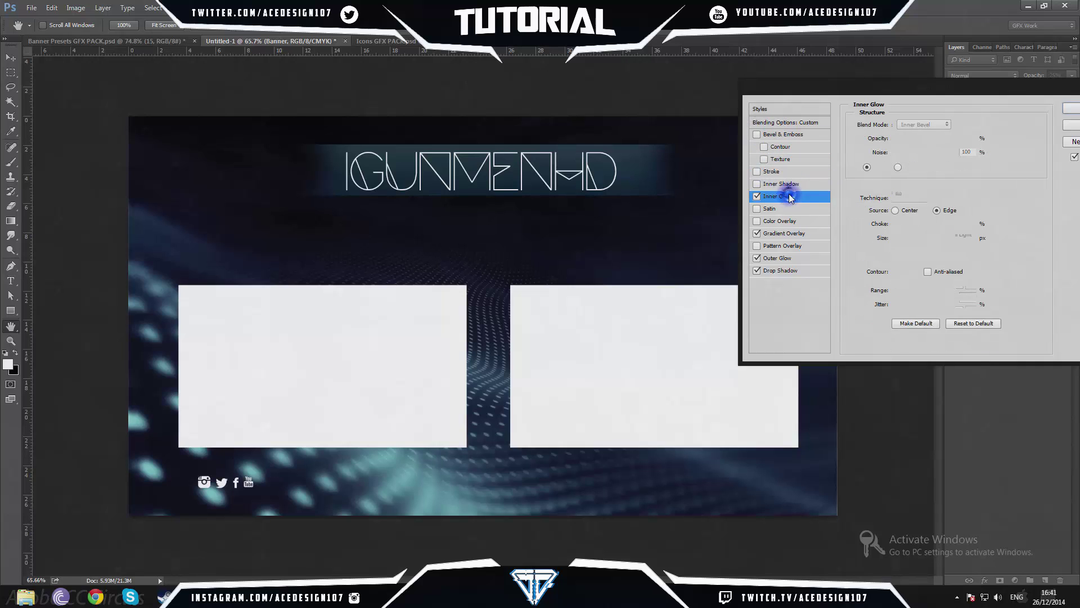
left_click(880, 167)
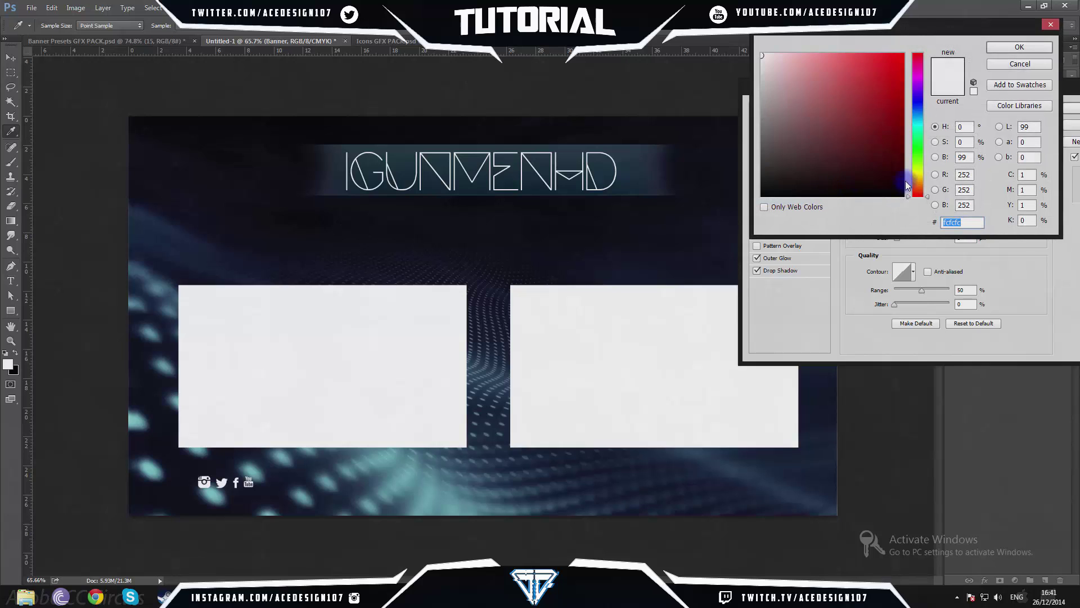
left_click_drag(919, 128, 918, 119)
left_click(903, 54)
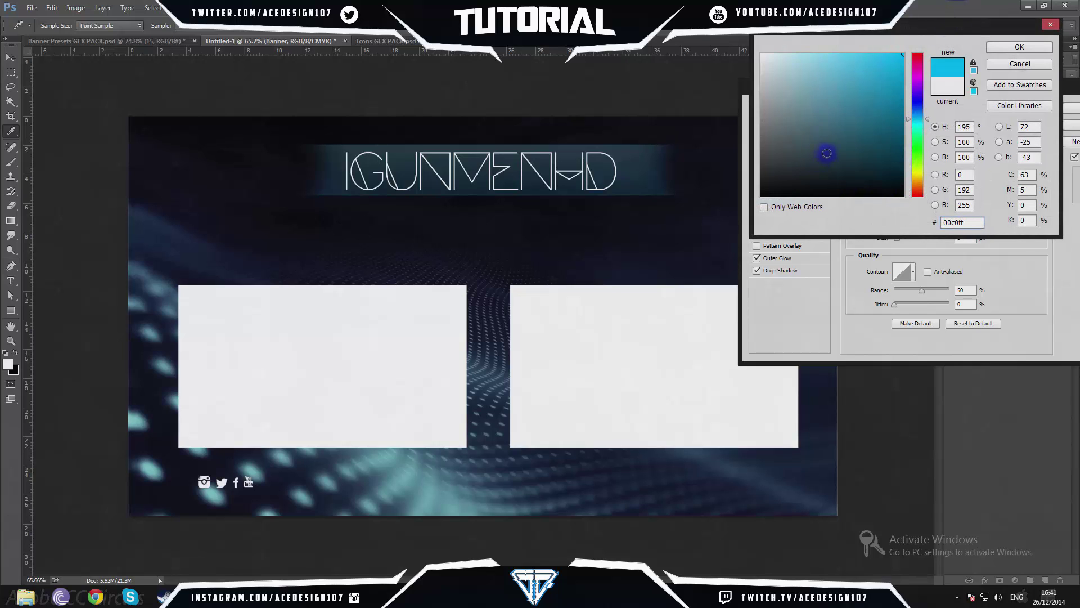
left_click(1019, 47)
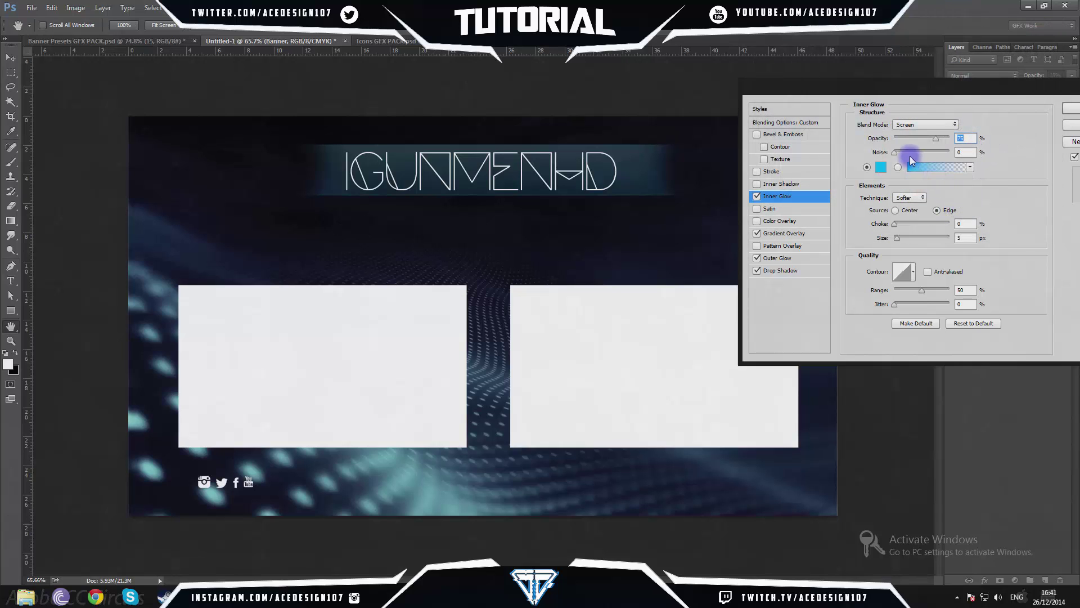
left_click(931, 141)
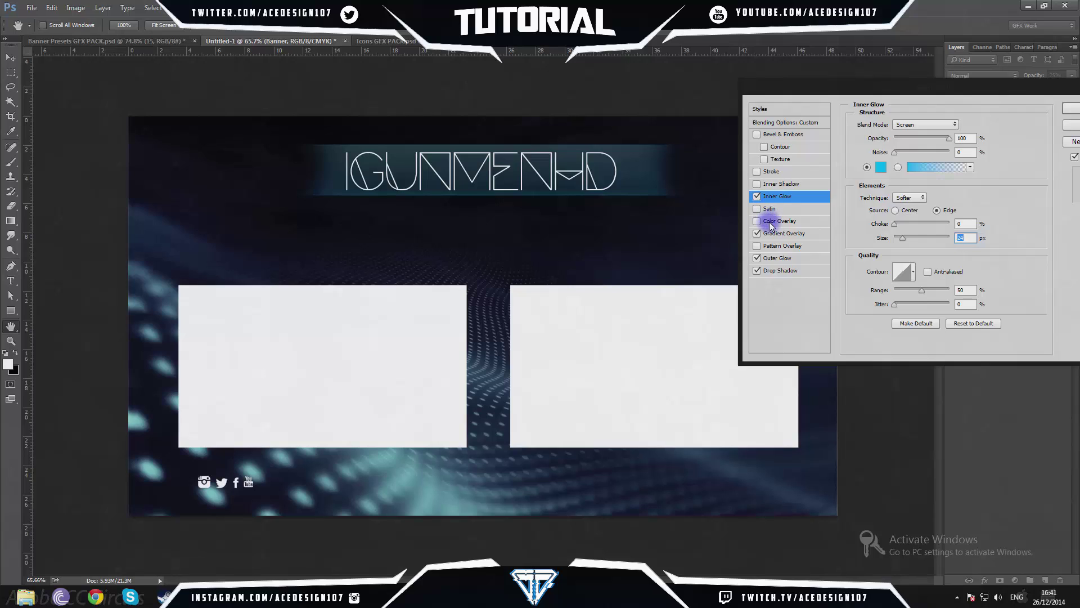
- Try a Pattern Overlay, browsing the available patterns, and a Color Overlay on the banner, and switch both off
left_click(781, 246)
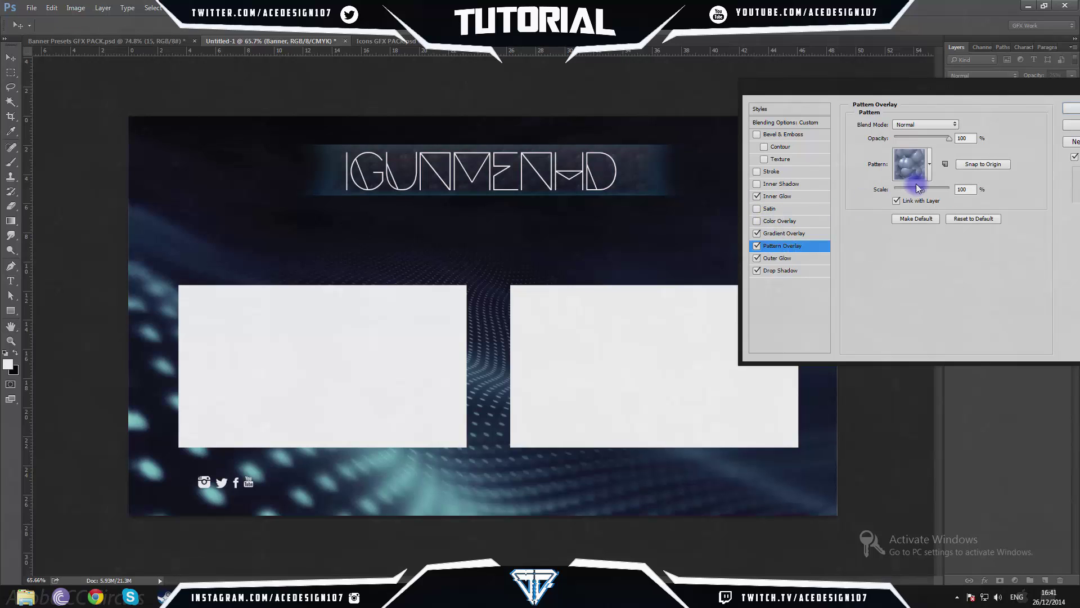
left_click(930, 174)
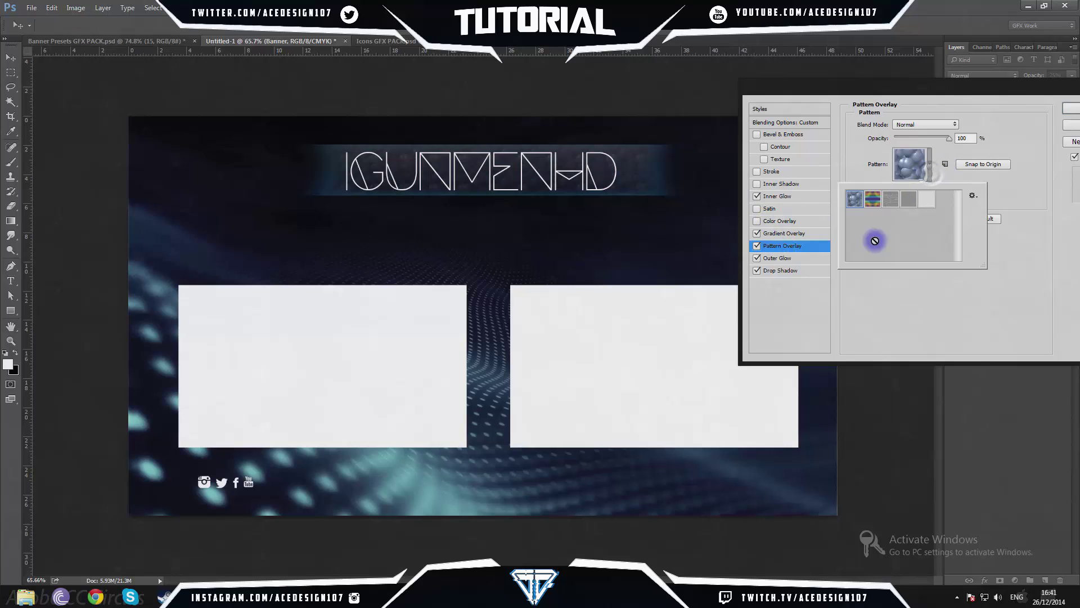
left_click(1055, 177)
left_click(929, 171)
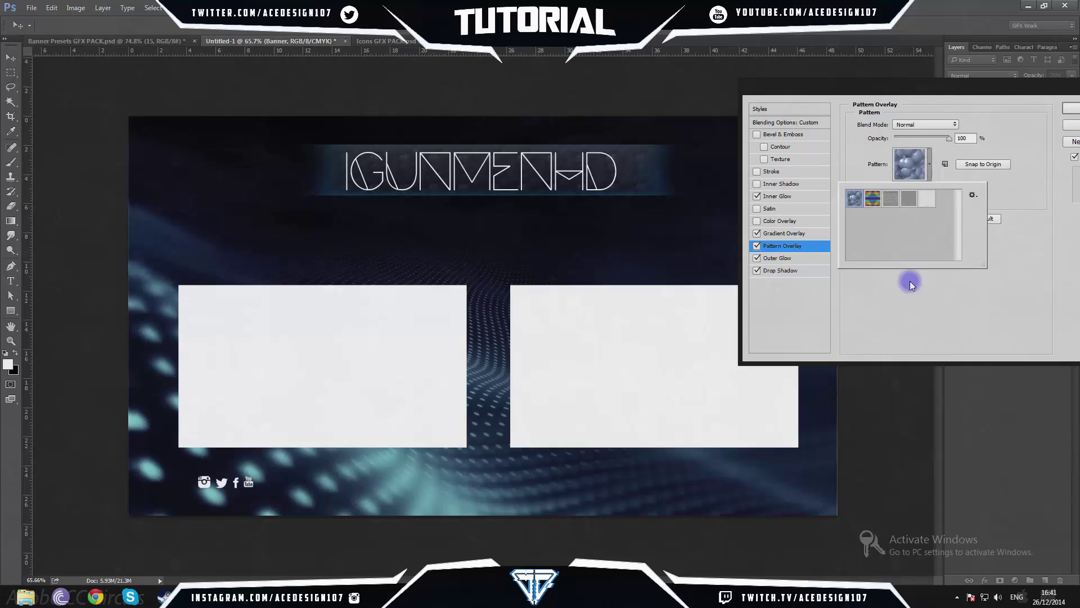
left_click(912, 284)
left_click(756, 246)
left_click(760, 222)
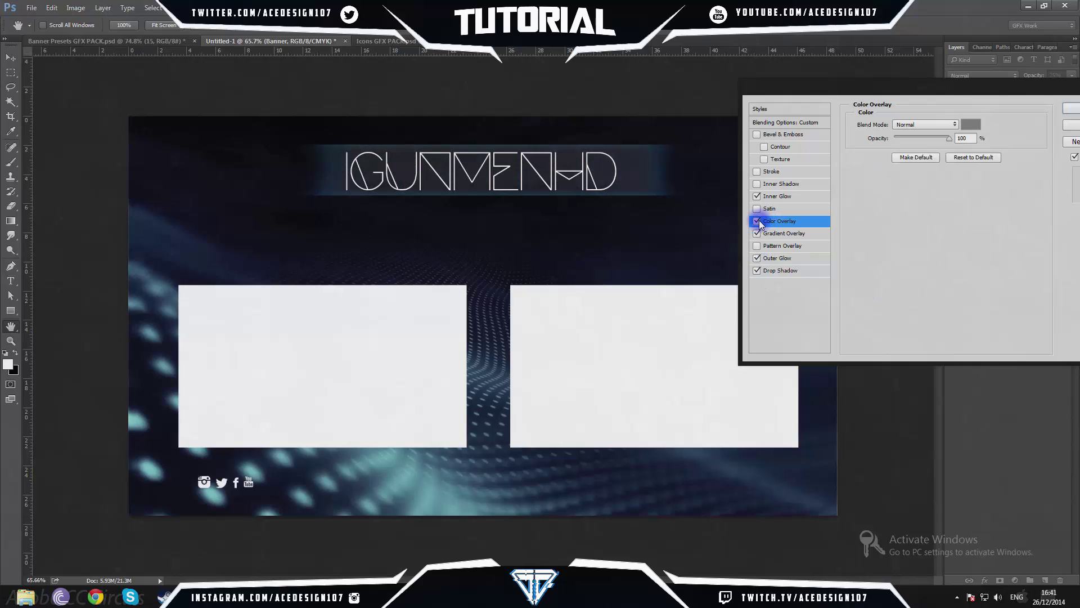
left_click(757, 221)
- Apply the chosen layer effects to the banner and check the result on the canvas
left_click_drag(905, 96, 948, 138)
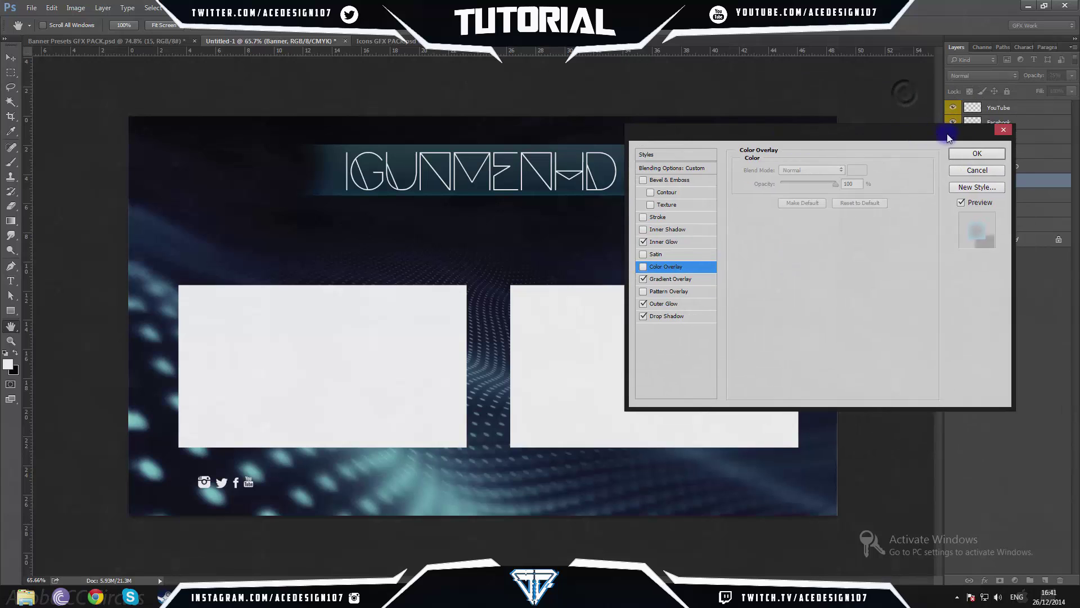
left_click(964, 154)
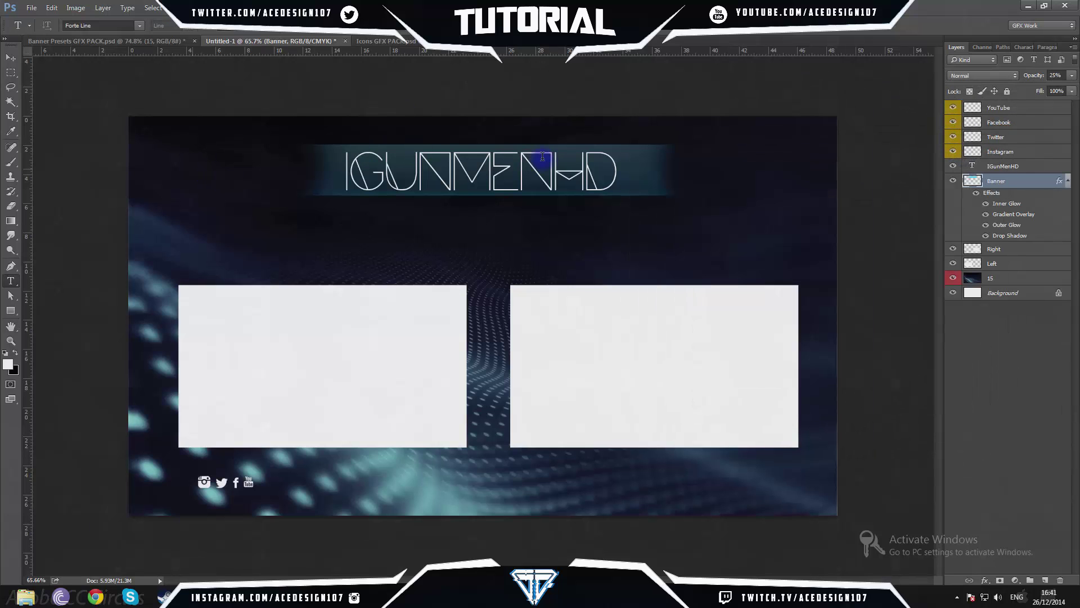
scroll(541, 157, "up", 2)
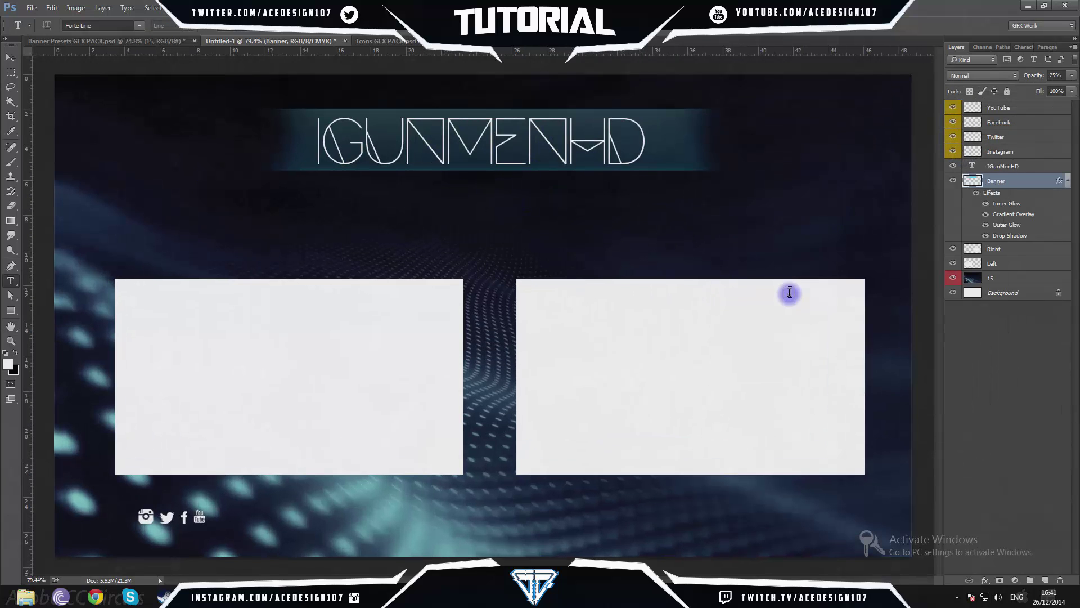
scroll(516, 192, "down", 1)
- Compare the banner with and without its layer effects, and collapse its effects list
right_click(1018, 180)
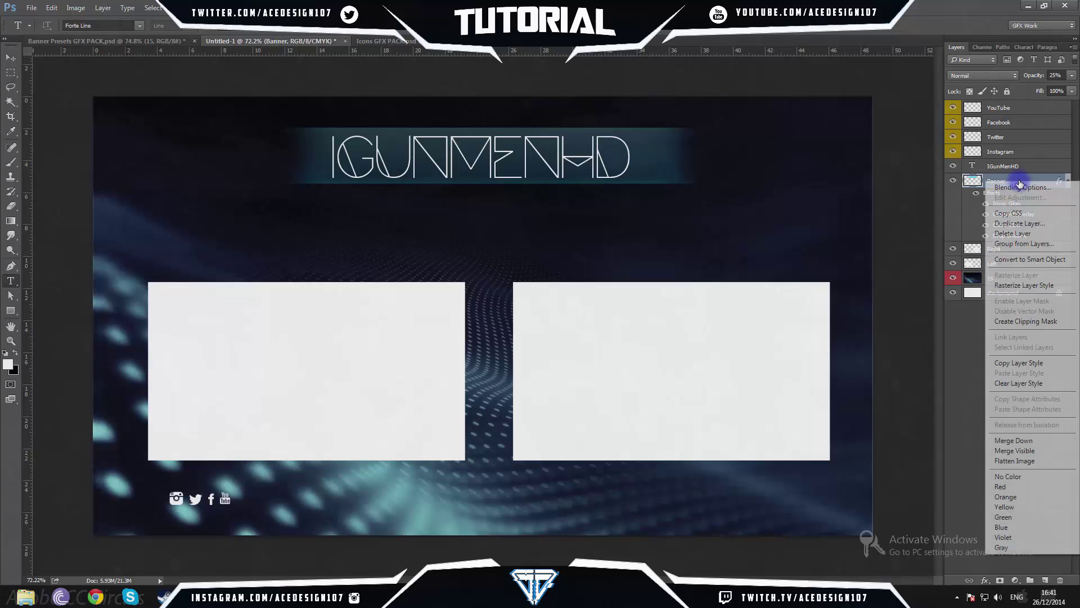
left_click(1037, 176)
left_click(975, 194)
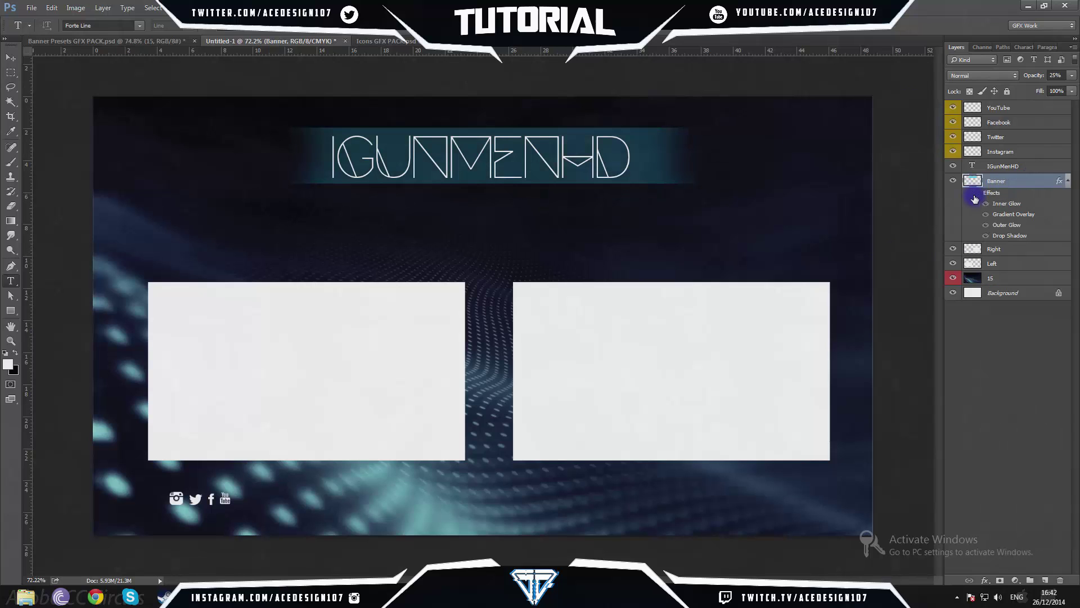
left_click(975, 196)
left_click(976, 194)
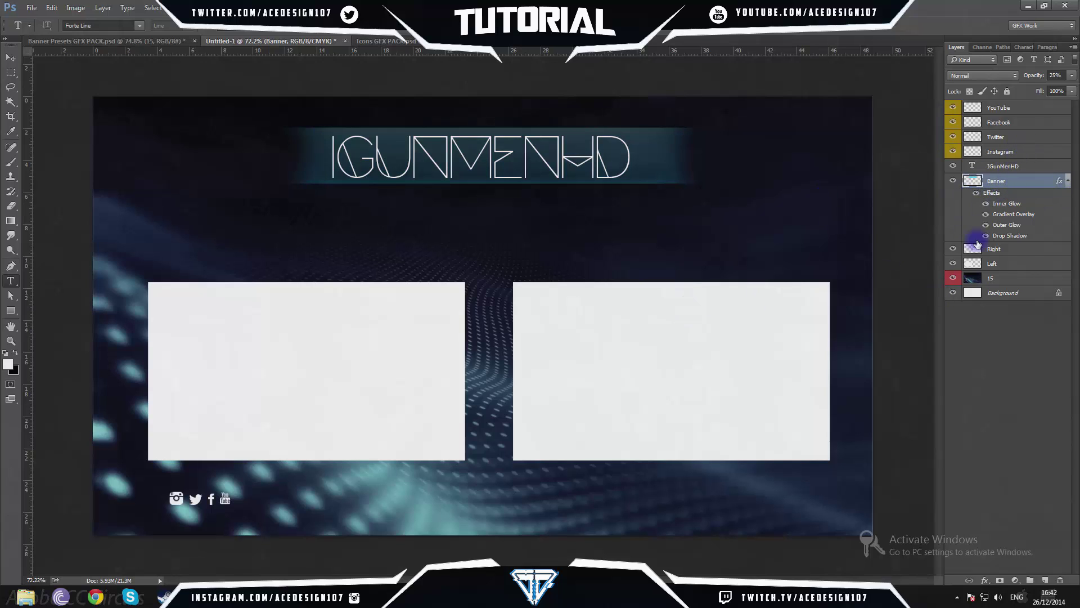
left_click(1068, 182)
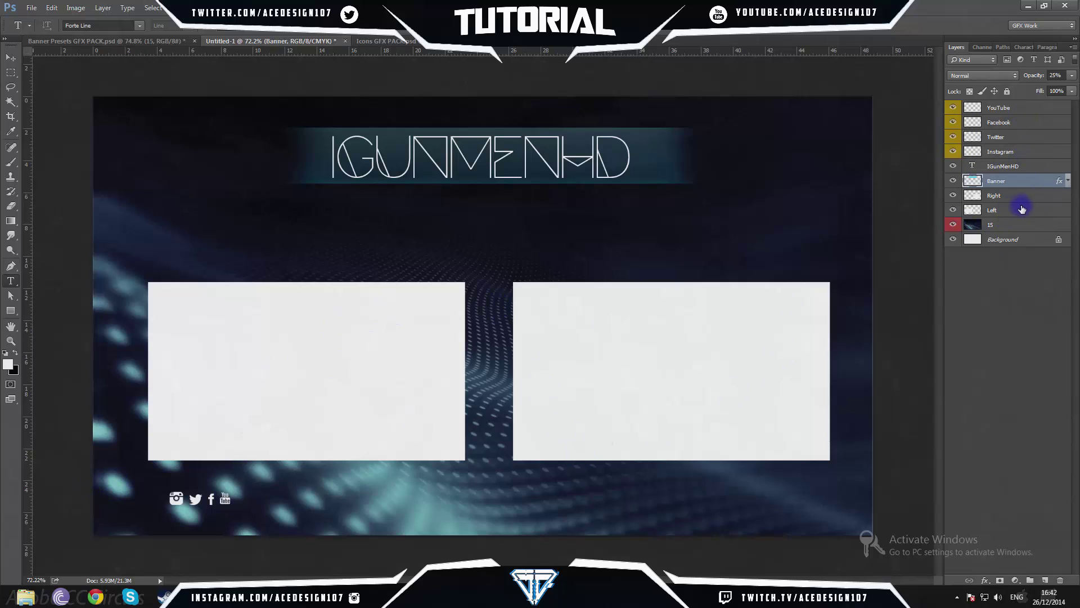
- Enlarge the YouTube, Facebook, Twitter and Instagram icons together and centre them below the boxes at about X 970, Y 1028 px
left_click(1023, 148)
left_click(1035, 107, "shift")
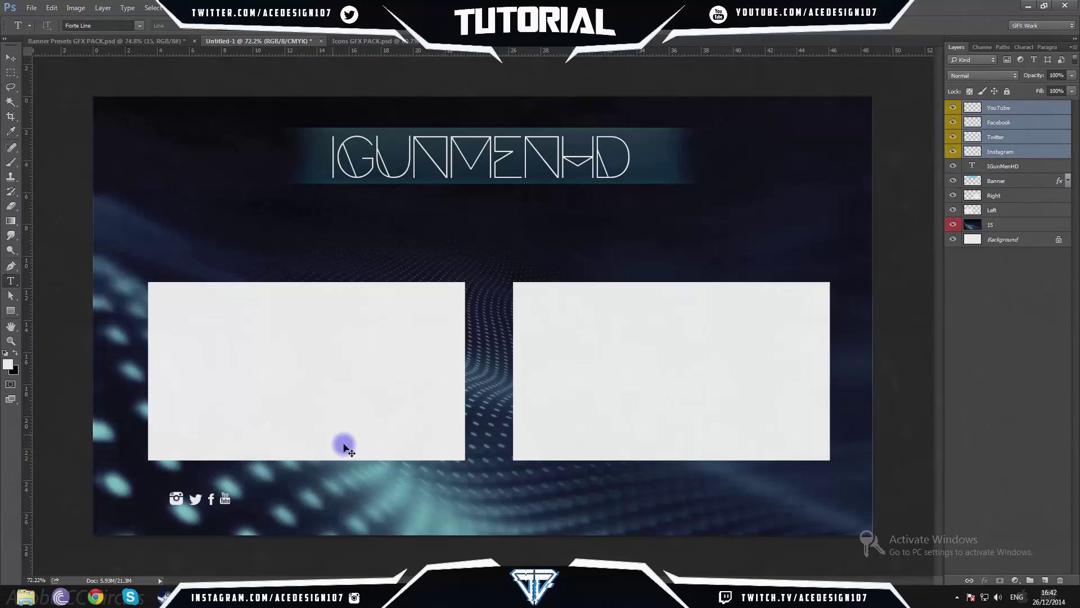
key("v")
left_click_drag(232, 491, 396, 459)
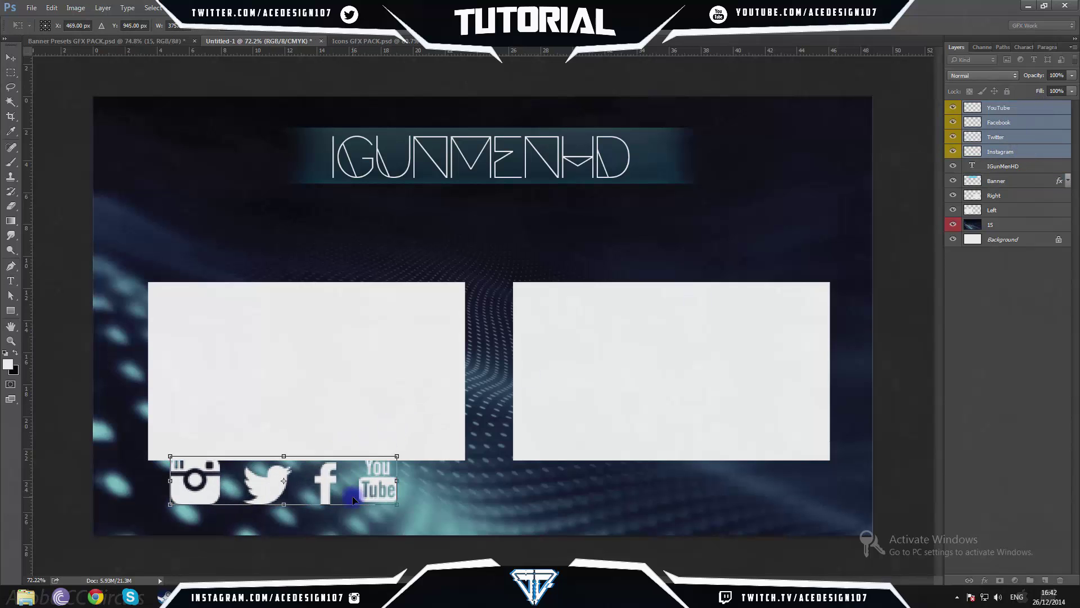
left_click_drag(376, 499, 531, 225)
left_click_drag(554, 229, 535, 516)
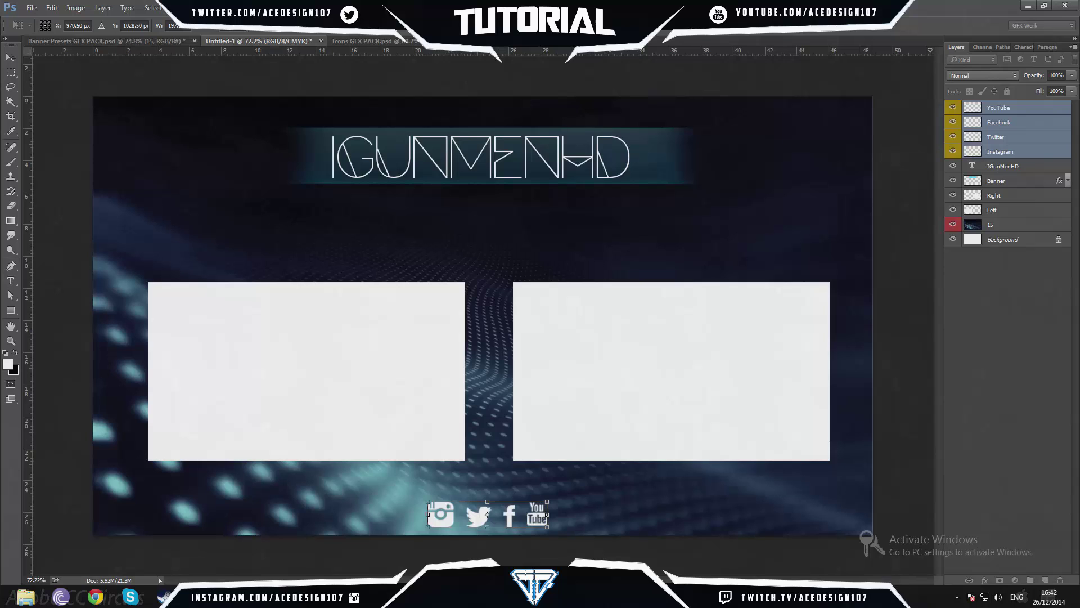
key("Return")
key("t")
- Open the Whiz Layer Styles PSD from the Layer Styles folder
left_click(31, 8)
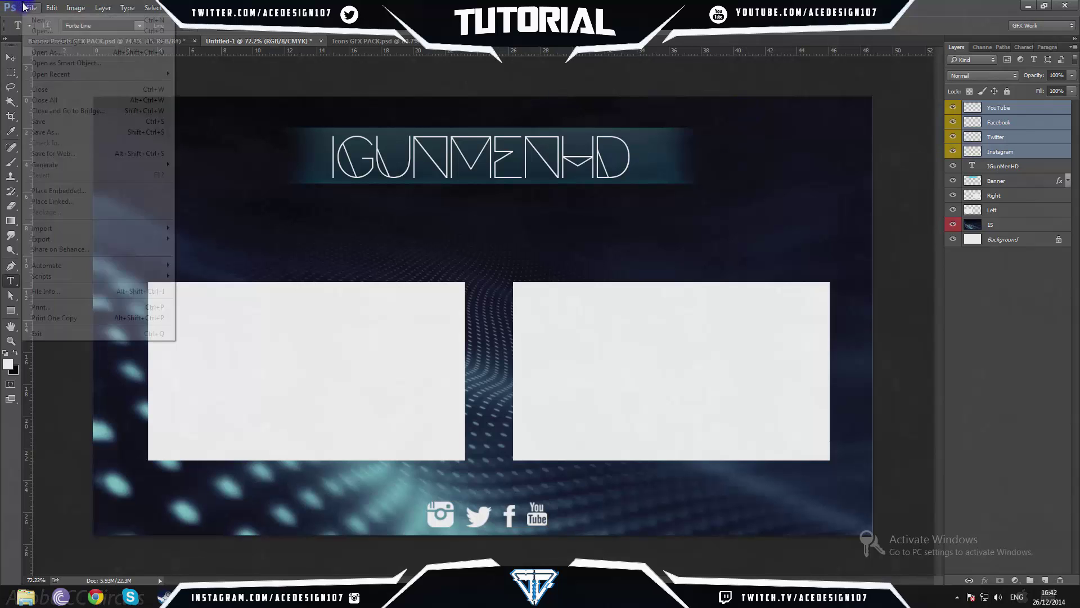
left_click(42, 33)
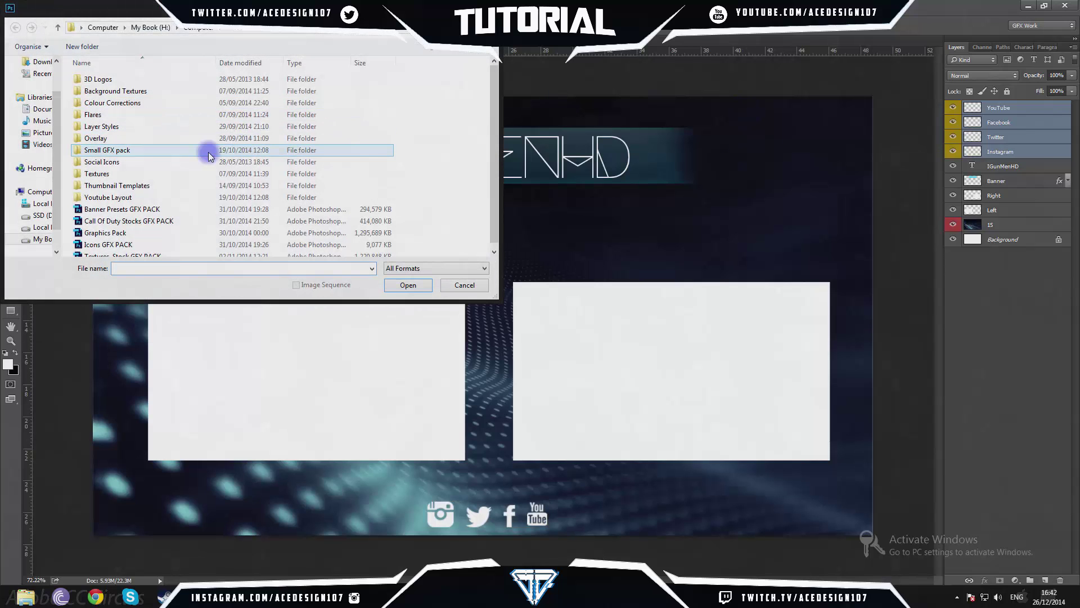
double_click(113, 126)
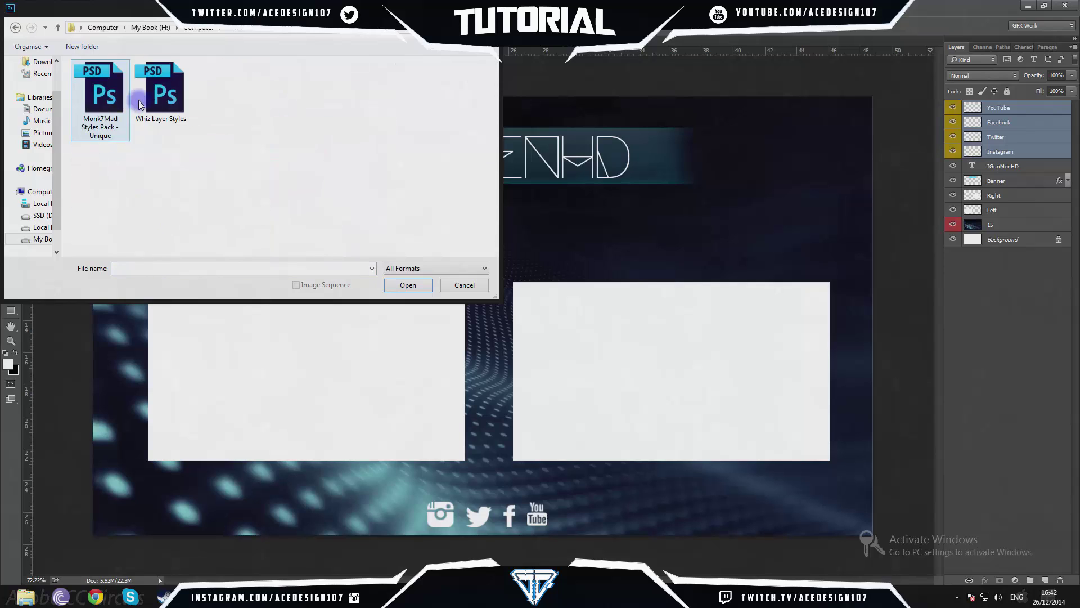
double_click(185, 120)
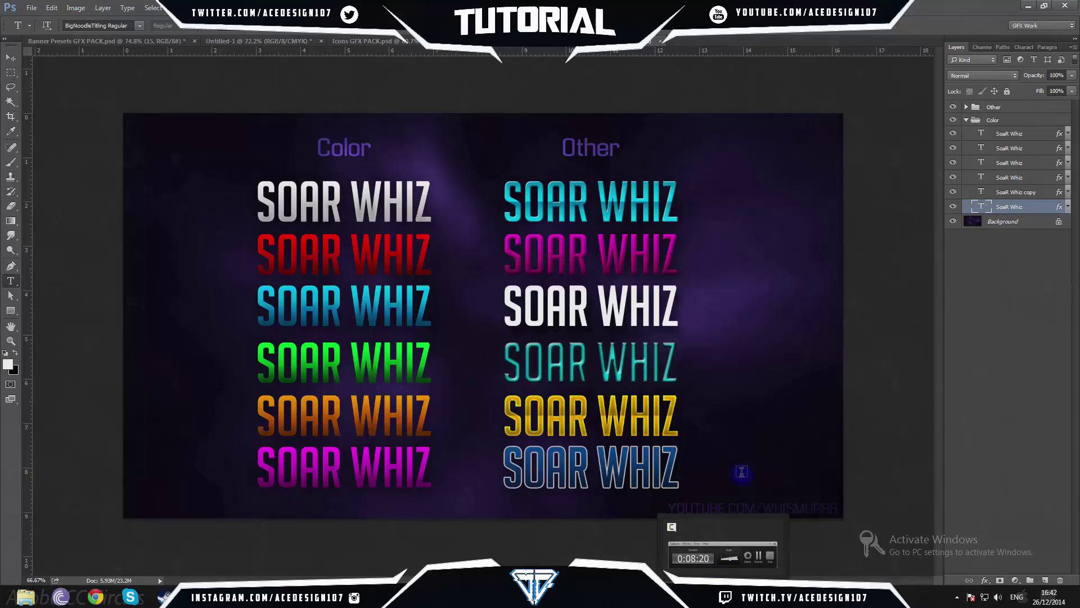
- Toggle the text layers of the Color group one by one to identify which style each layer carries
left_click(953, 135)
left_click(953, 135)
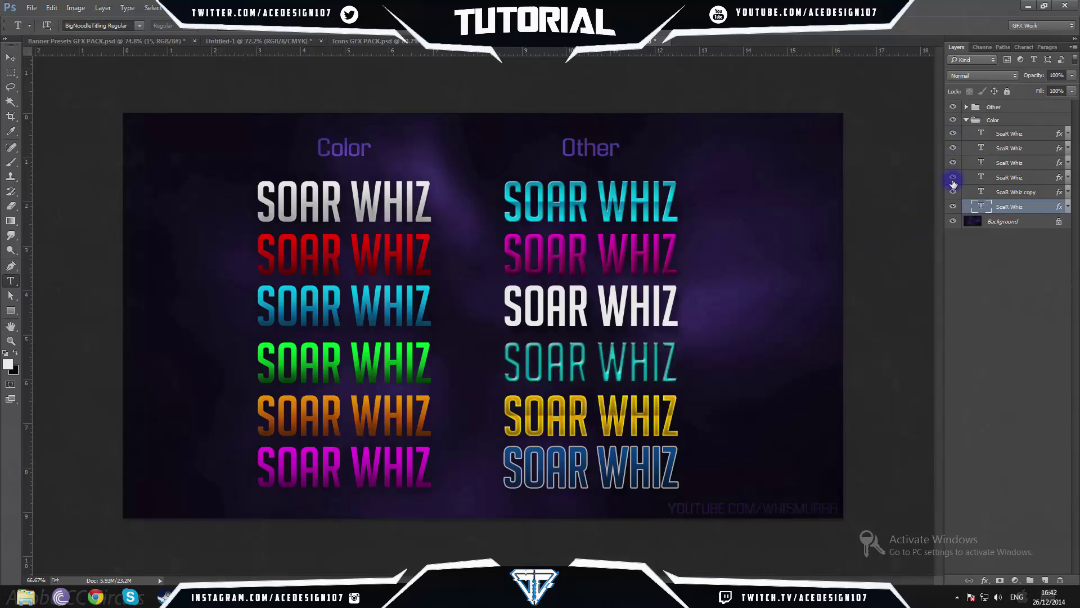
left_click(953, 179)
left_click(953, 177)
left_click(953, 192)
left_click(953, 192)
left_click(953, 206)
left_click(952, 206)
- Find the gold SOAR WHIZ text in the Other group and copy its layer style
left_click(966, 119)
left_click(966, 107)
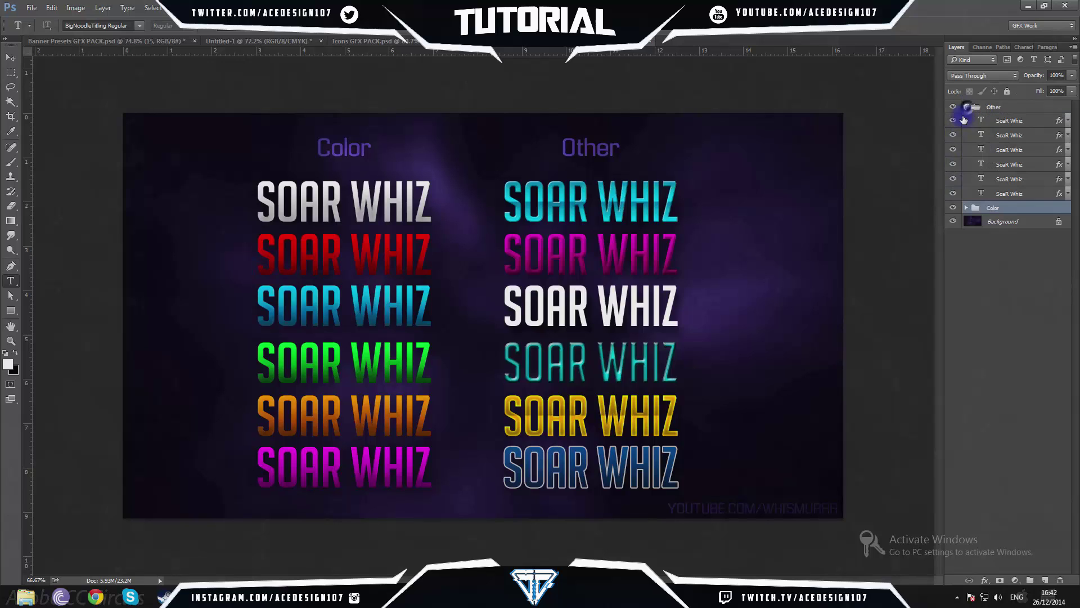
left_click(953, 194)
left_click(953, 193)
left_click(953, 135)
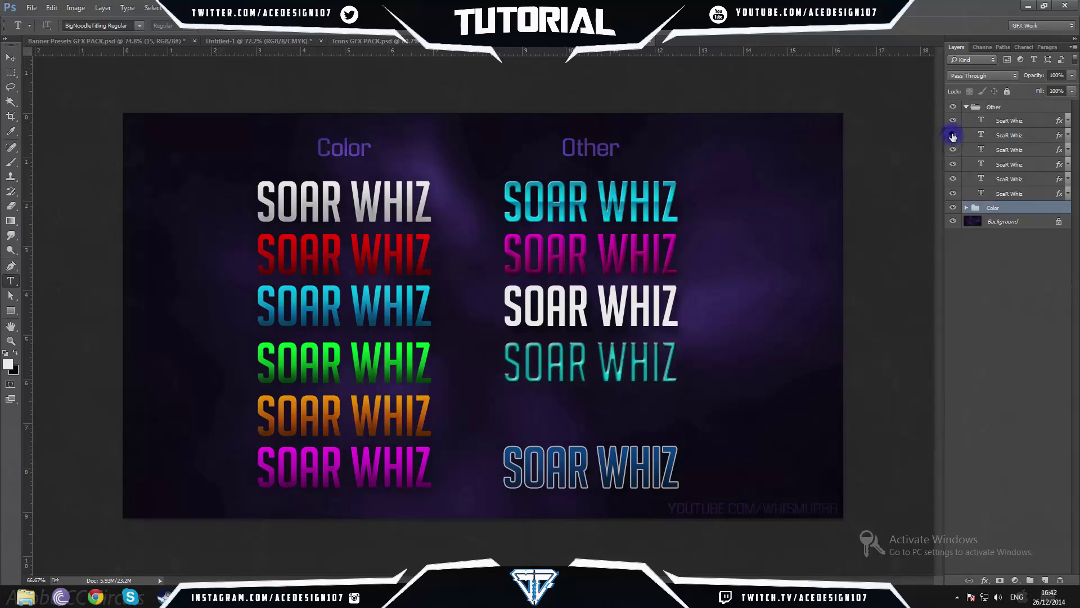
left_click(952, 135)
right_click(980, 135)
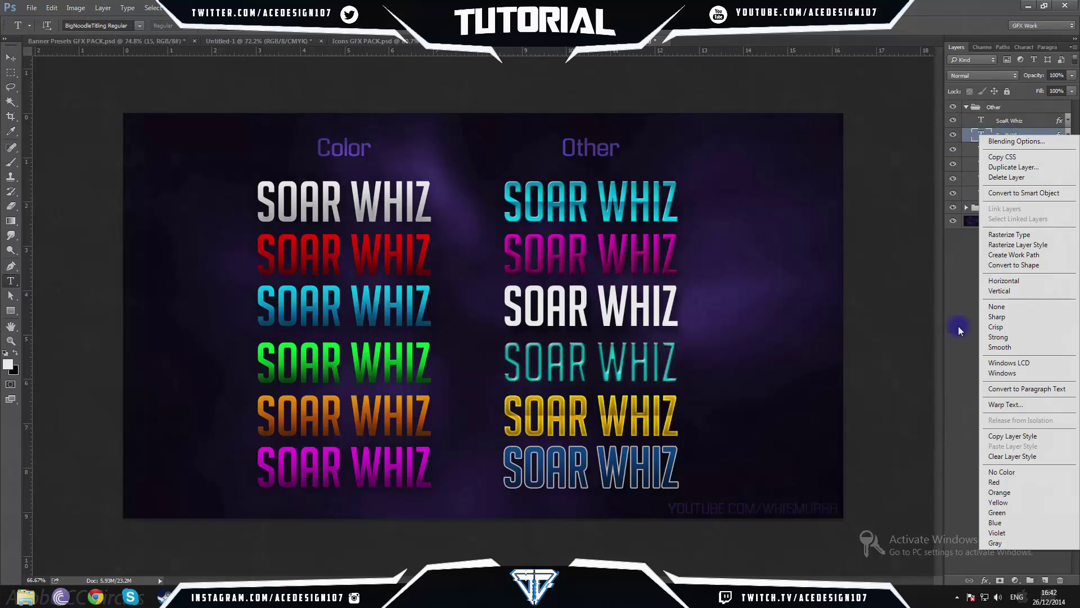
left_click(1012, 436)
- Paste the gold layer style onto the four social icon layers in Untitled-1 and collapse their effects lists
left_click(440, 50)
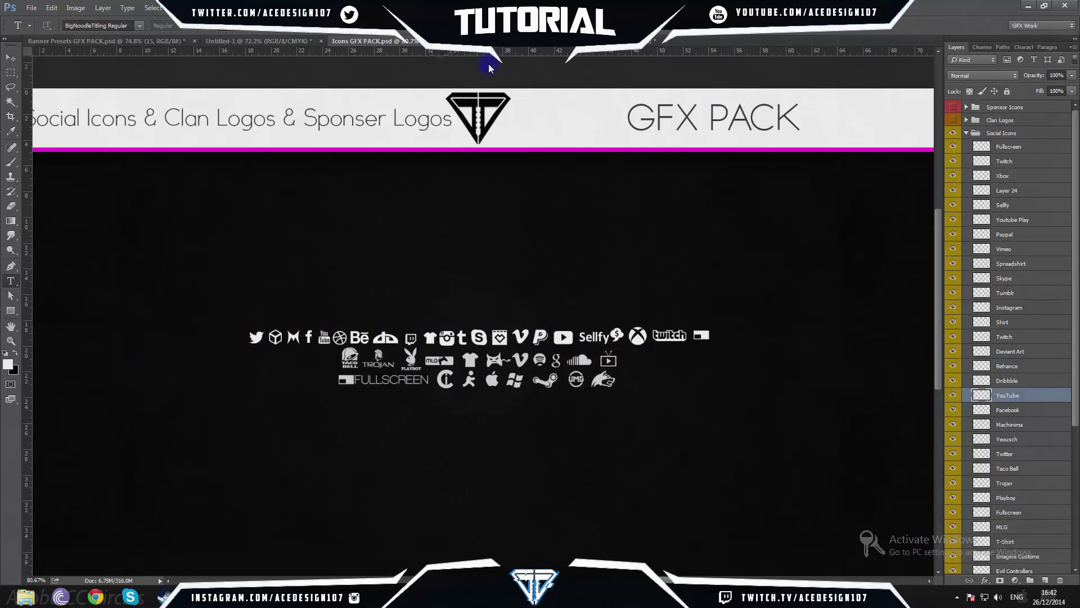
left_click(225, 42)
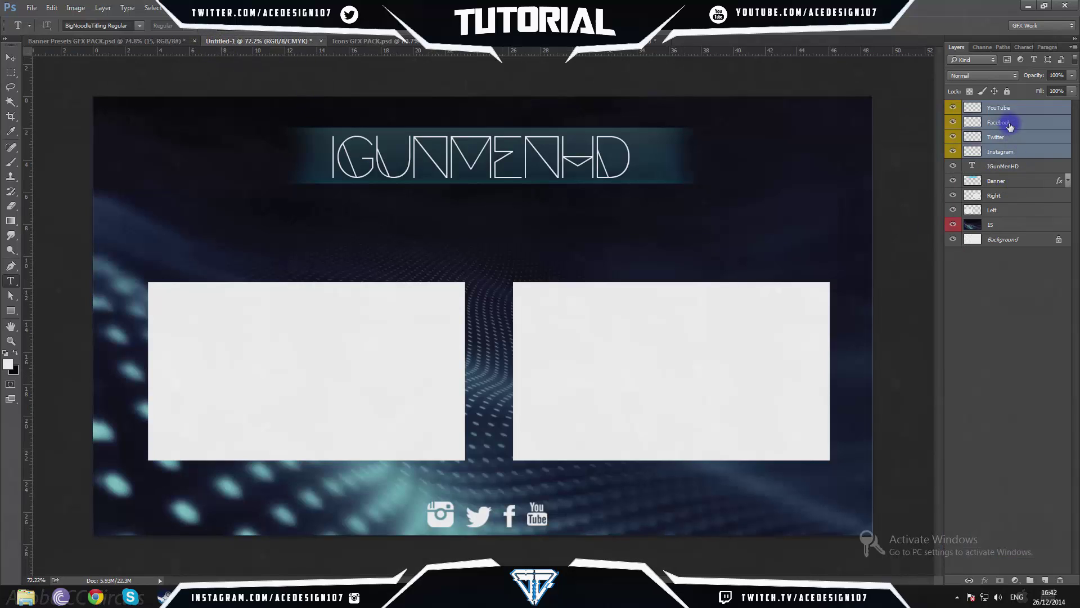
right_click(1013, 109)
left_click(1024, 298)
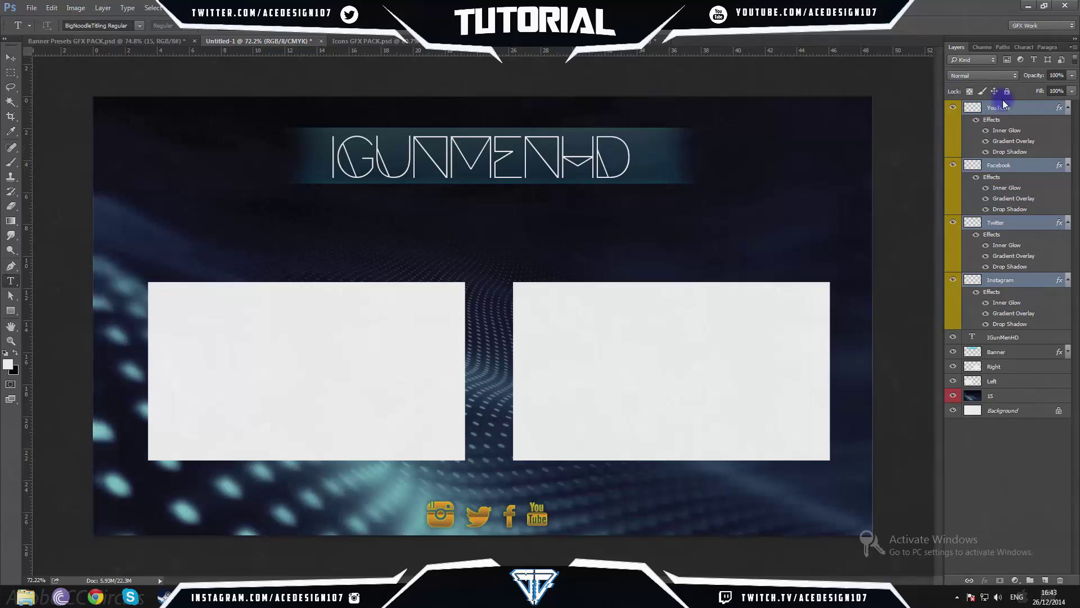
left_click(1024, 141)
left_click(1068, 107, "alt")
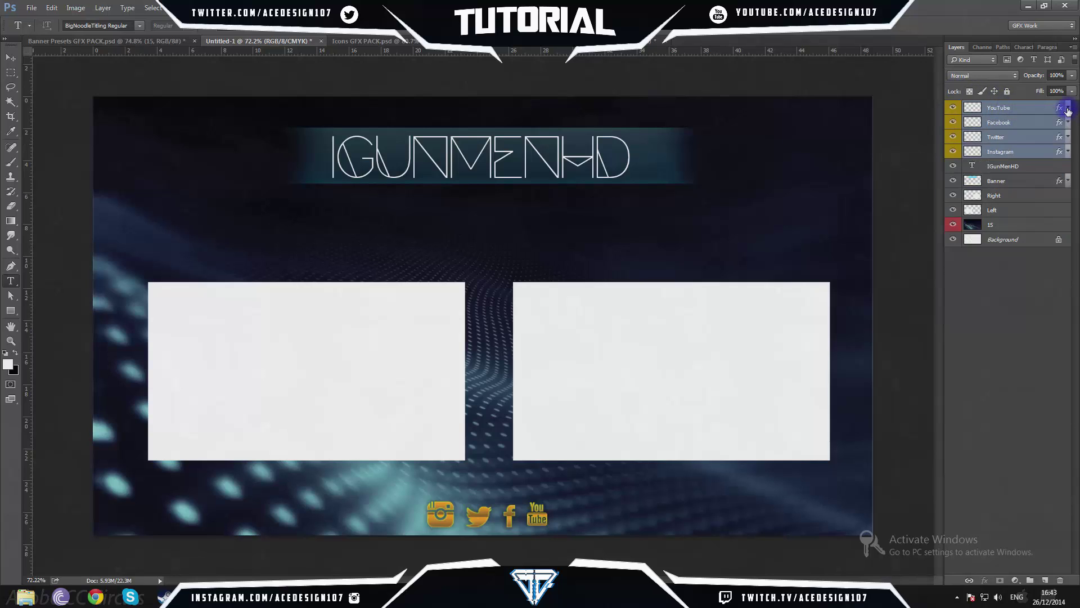
- Copy the layer style of the silver SOAR WHIZ text in the Color group of the layer styles document
left_click(557, 43)
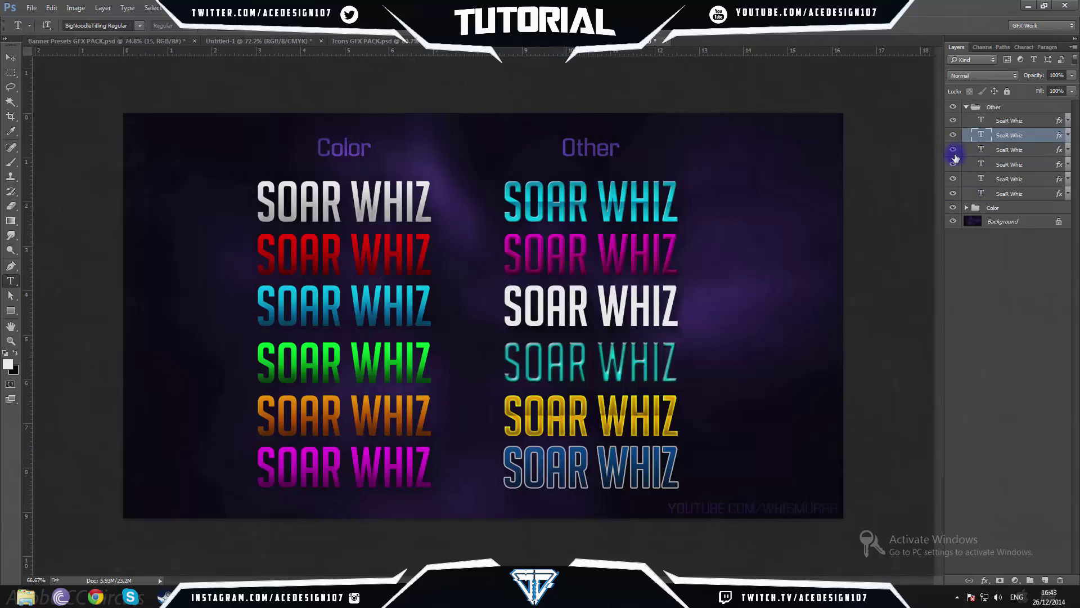
left_click(965, 107)
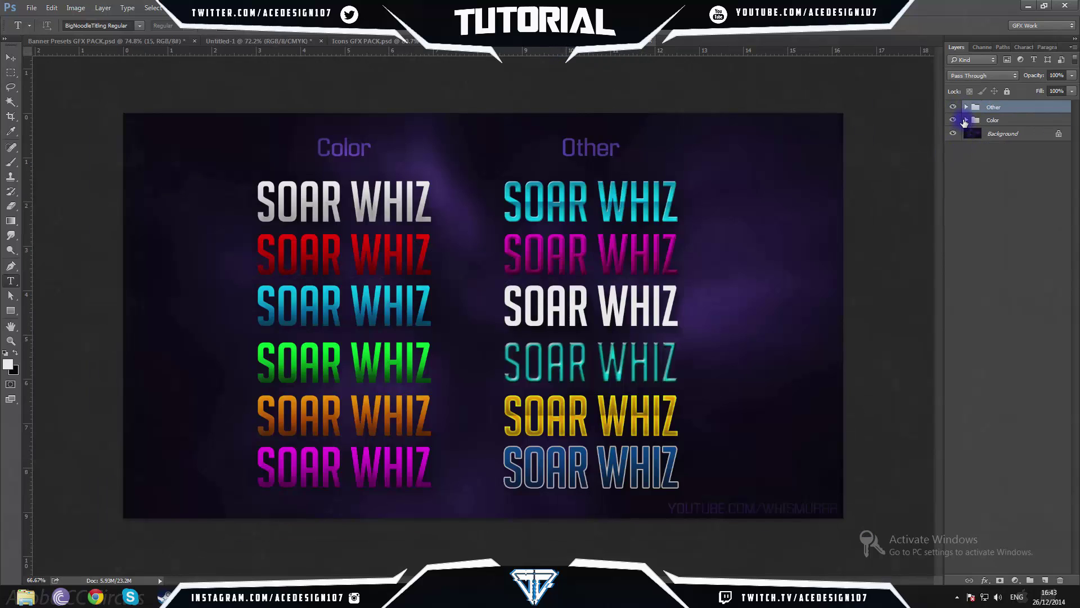
left_click(964, 121)
left_click(967, 119)
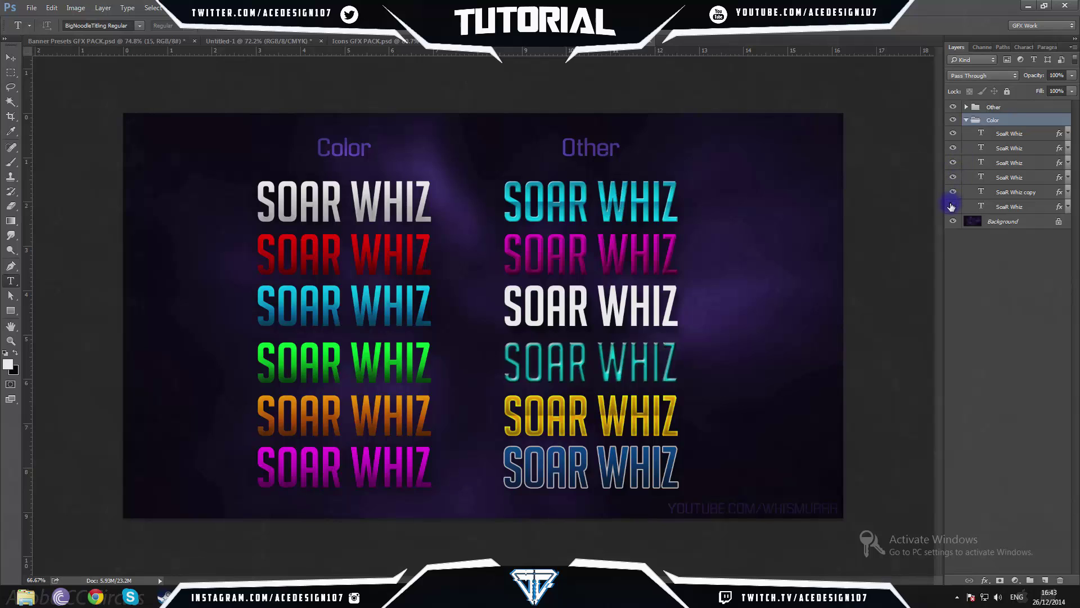
left_click(953, 206)
left_click(953, 207)
left_click(1001, 207)
right_click(1001, 208)
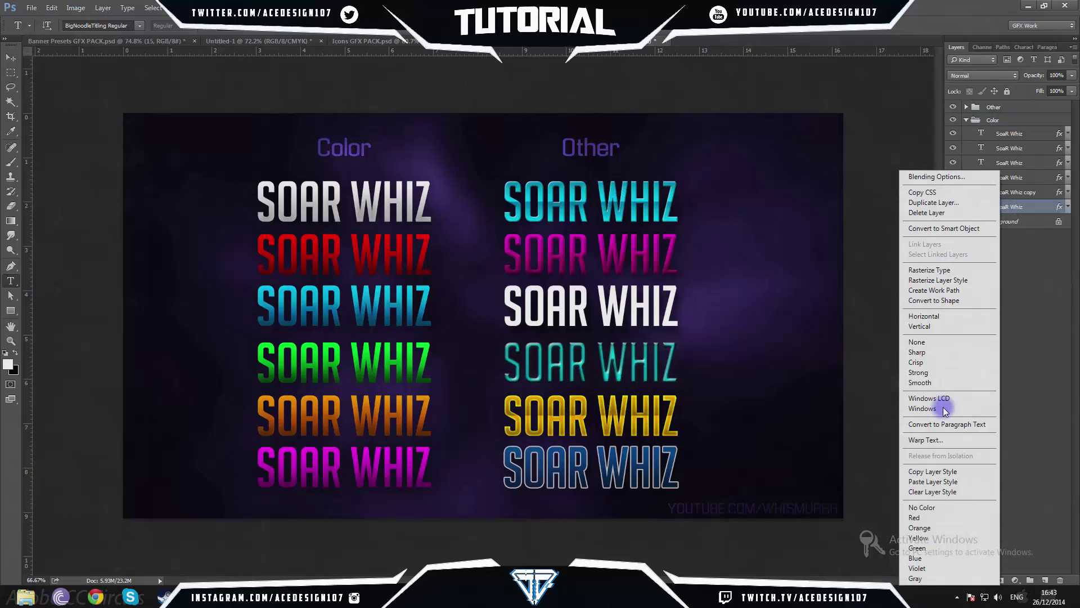
left_click(929, 472)
- Clear the gold style from the four social icon layers in Untitled-1 and paste the silver layer style onto them
left_click(387, 41)
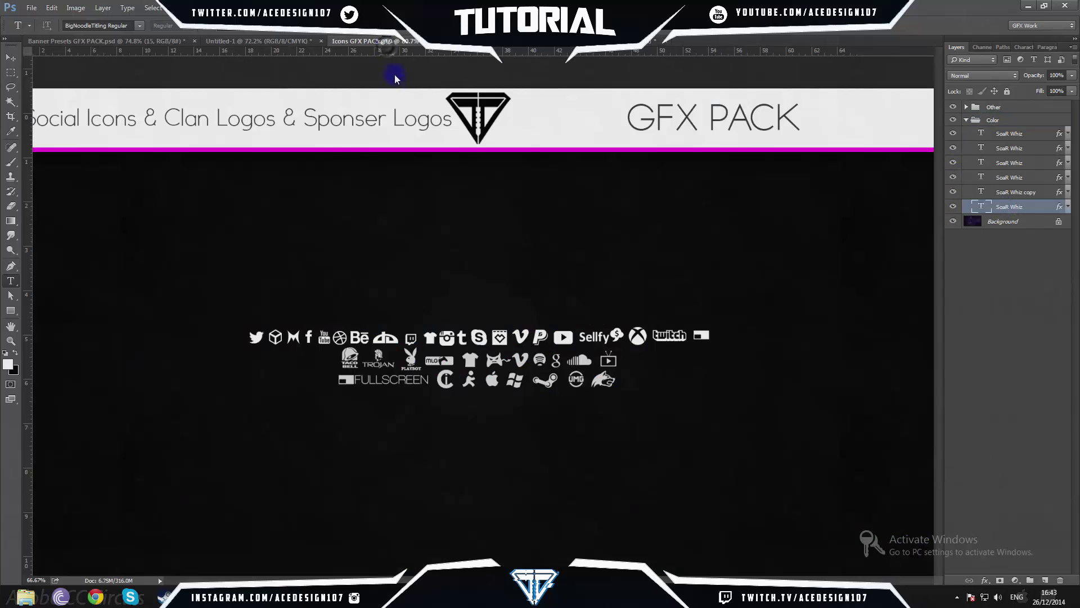
left_click(284, 40)
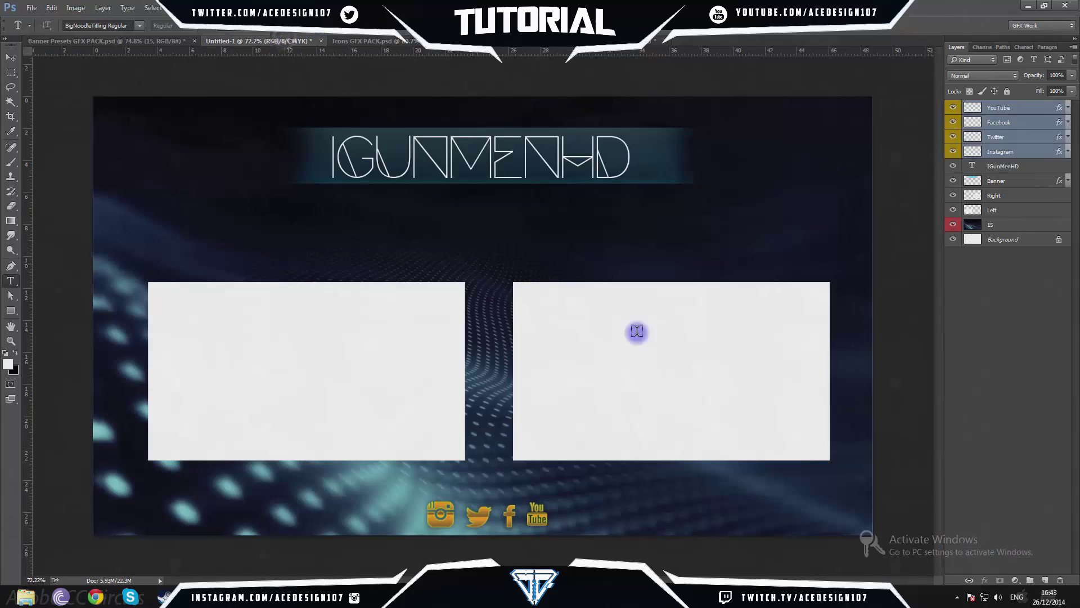
right_click(1032, 145)
left_click(1018, 348)
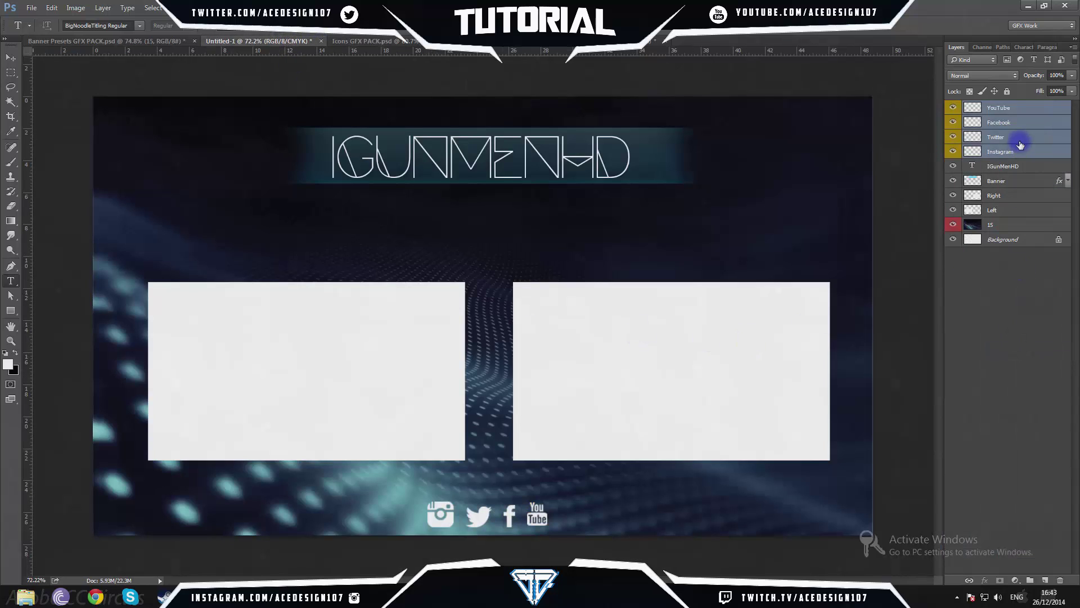
right_click(1022, 141)
left_click(1019, 334)
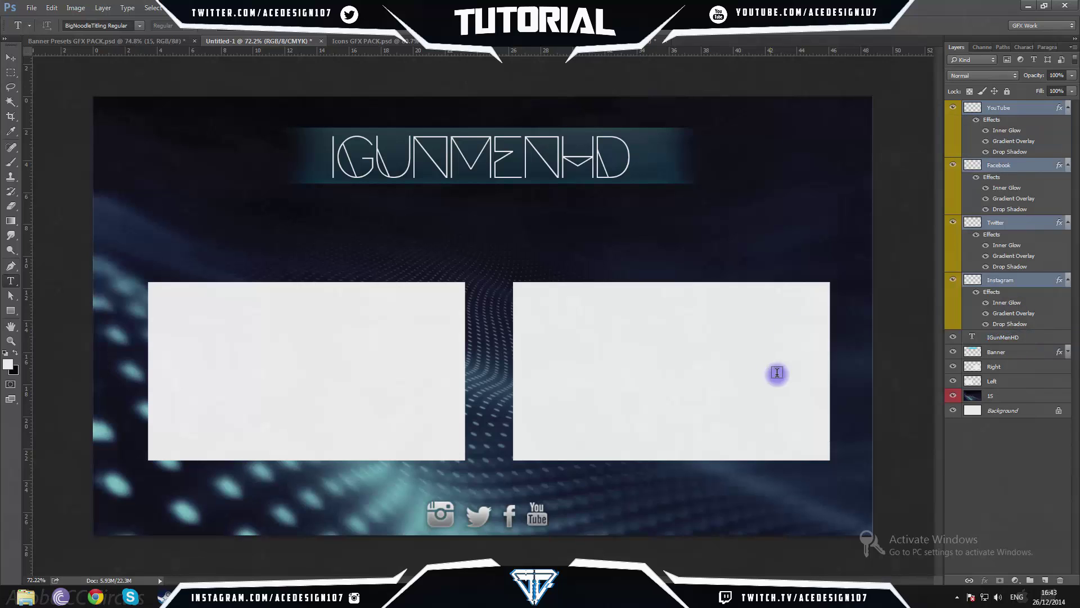
scroll(510, 518, "up", 2, "alt")
scroll(511, 520, "down", 2)
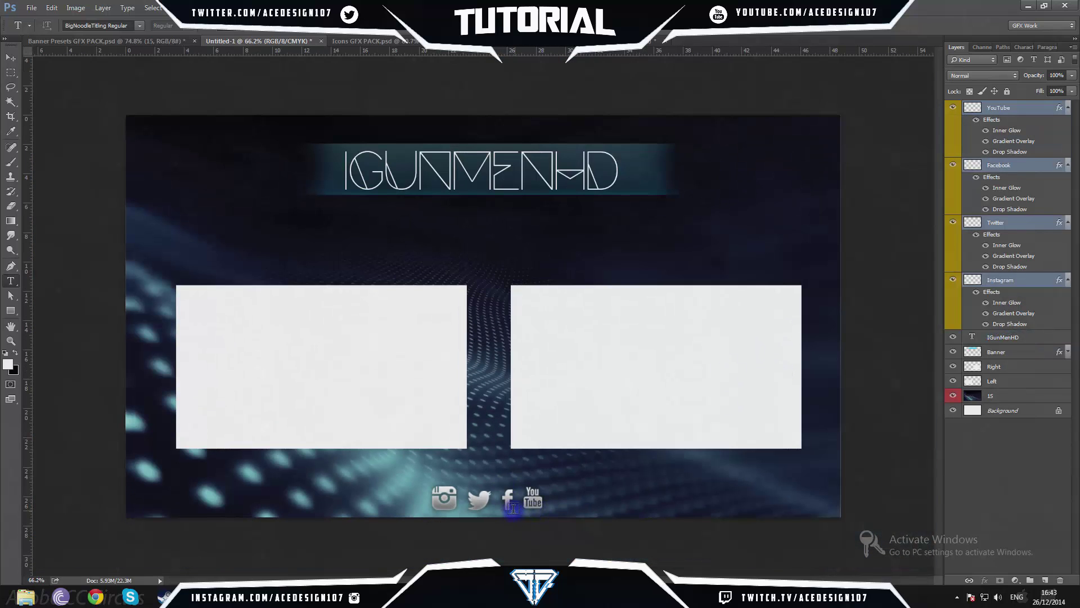
- Collapse the effects lists of the YouTube, Facebook, Twitter and Instagram layers
scroll(513, 508, "up", 1)
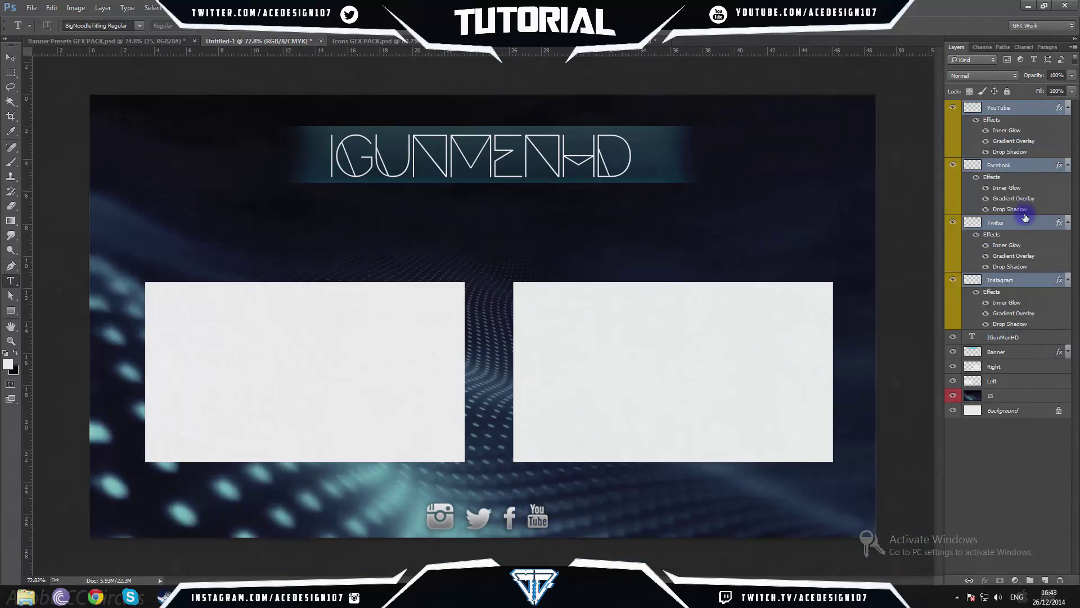
left_click(1068, 108, "alt")
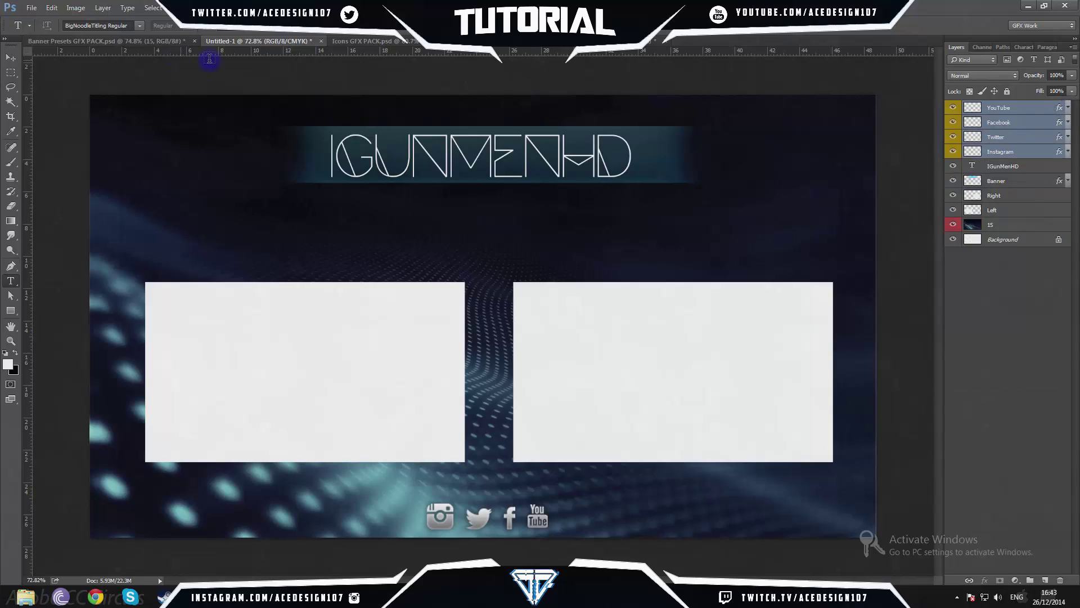
- Lower the opacity of the Left and Right white box layers together to about 25%
left_click(1019, 181)
left_click(1012, 198)
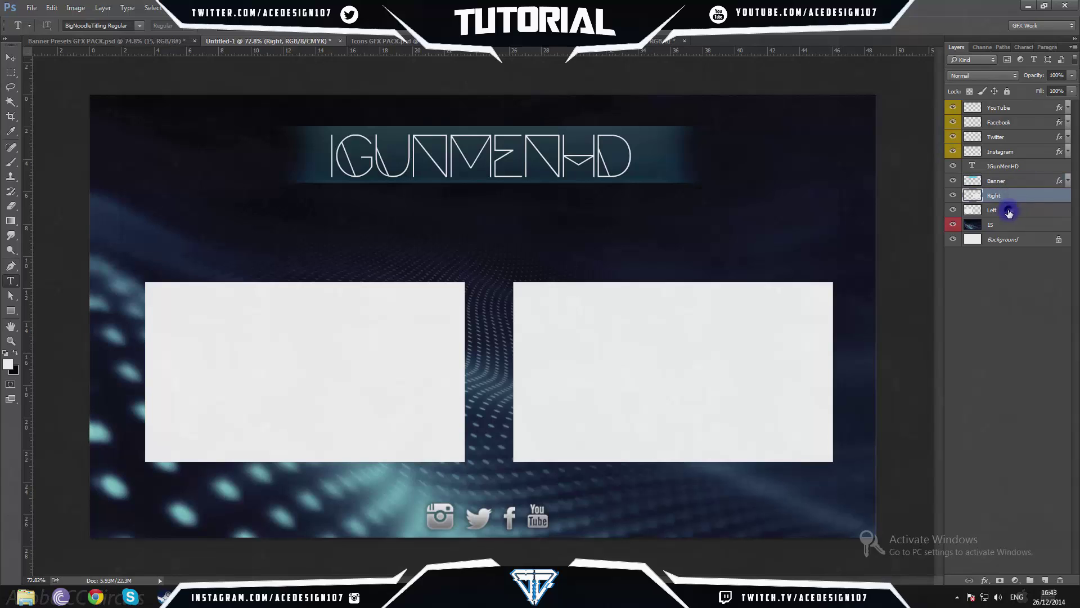
left_click(1005, 211)
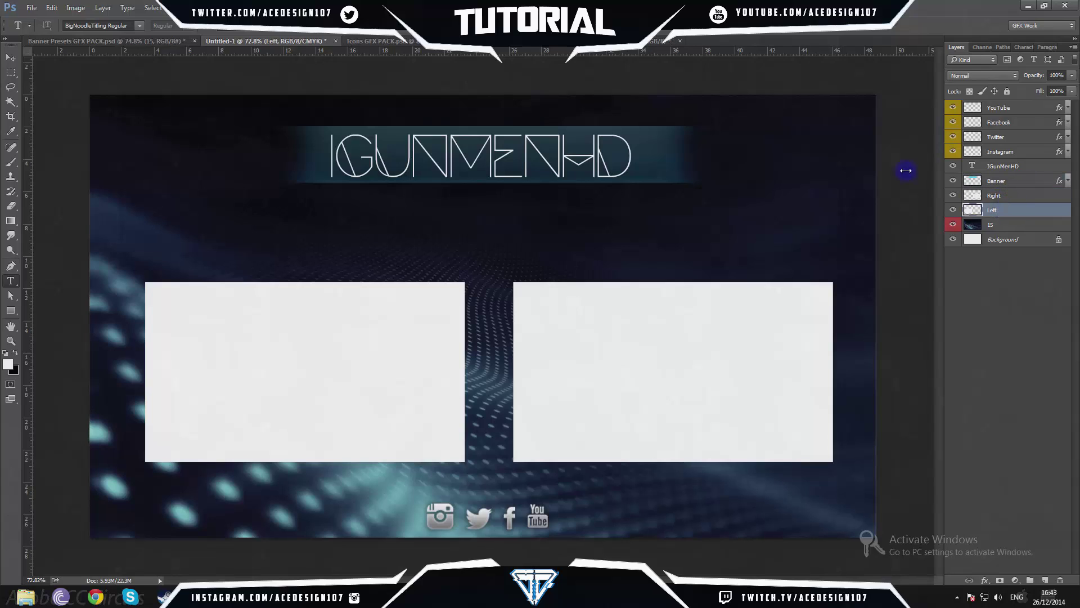
left_click(1023, 196, "shift")
left_click(1073, 75)
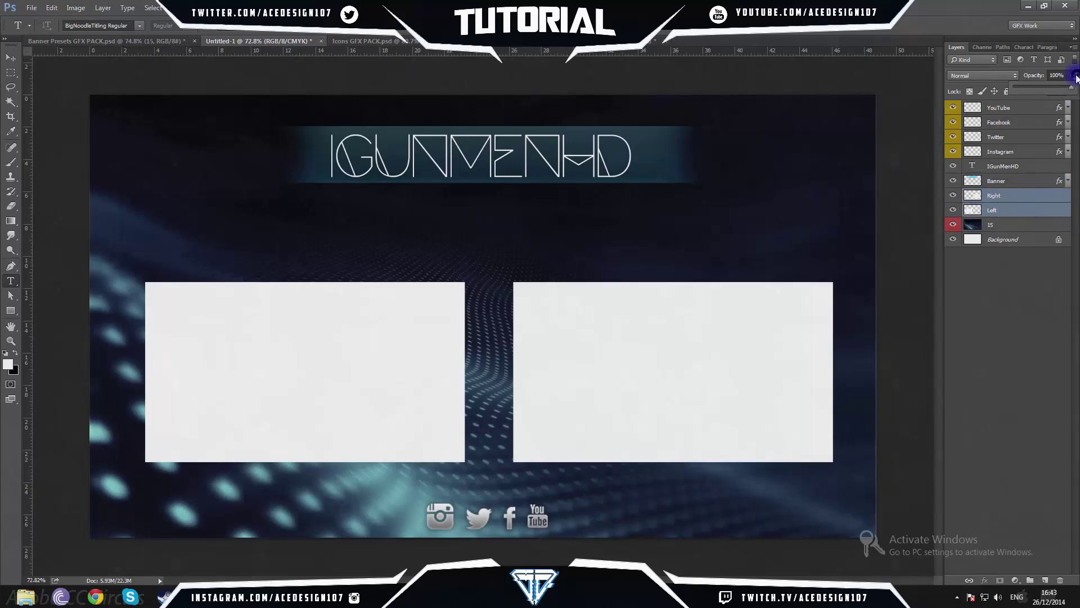
left_click_drag(1035, 88, 1029, 88)
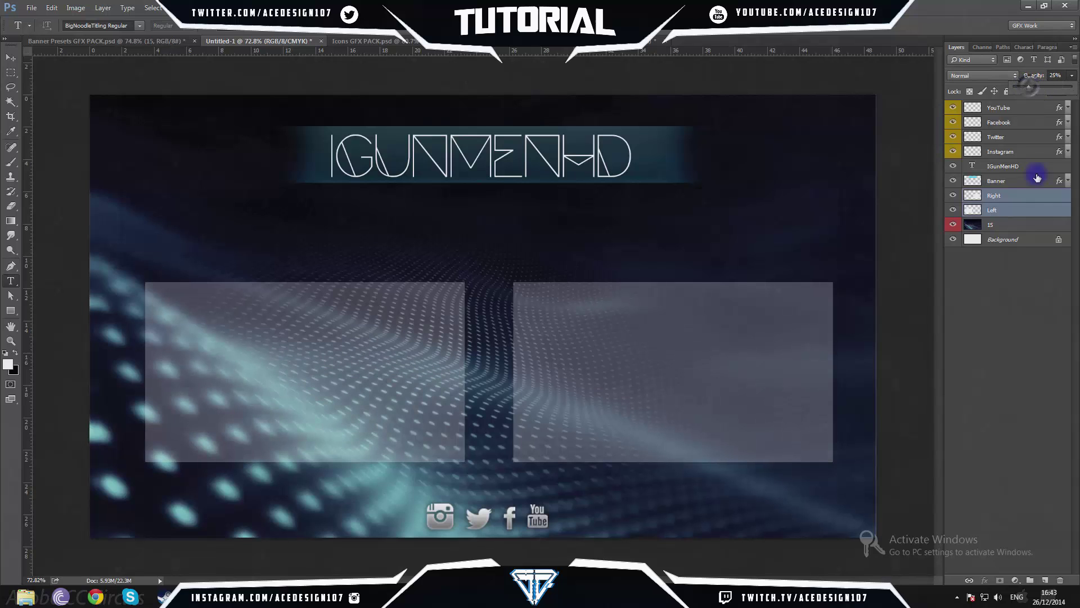